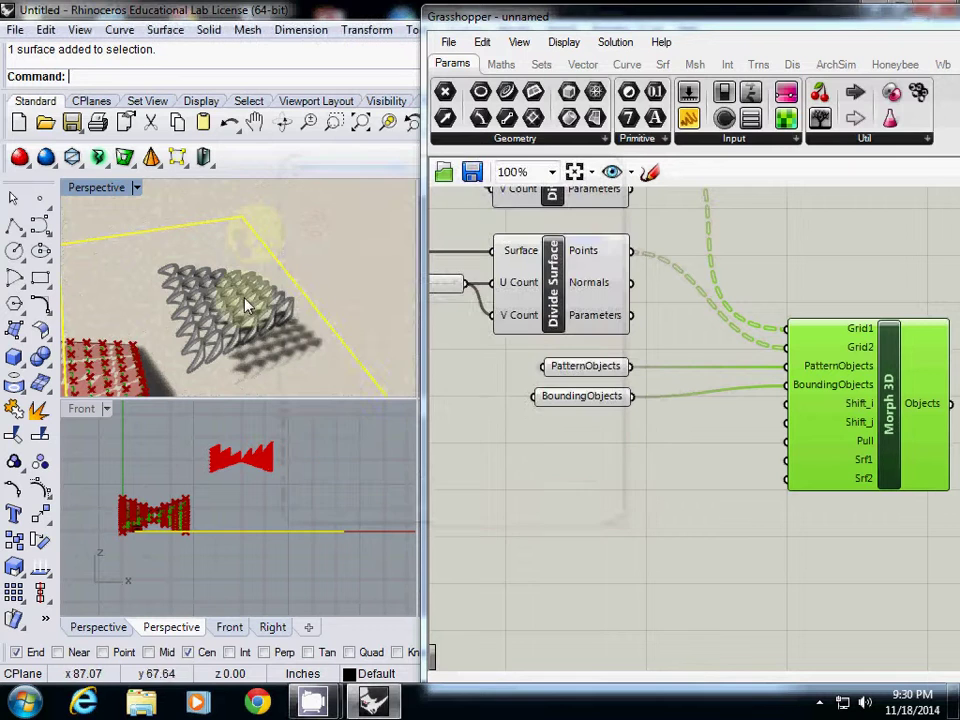
Examine the existing patterned panel in the model and the Morph 3D definition with its Divide Surface inputs.
right_drag(254, 306, 331, 295)
scroll(190, 322, up, 5)
scroll(208, 332, down, 5)
scroll(173, 372, up, 4)
scroll(236, 358, up, 5)
scroll(230, 329, down, 10)
scroll(698, 387, down, 5)
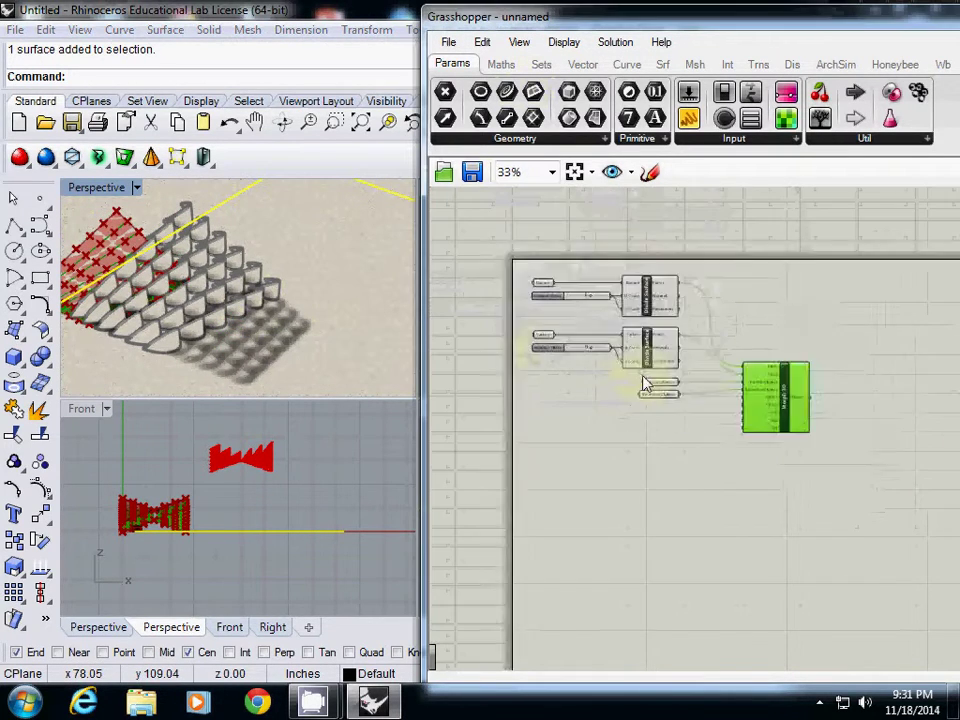
right_drag(584, 350, 750, 414)
scroll(740, 428, up, 6)
scroll(740, 428, up, 3)
scroll(676, 416, down, 3)
scroll(748, 414, down, 1)
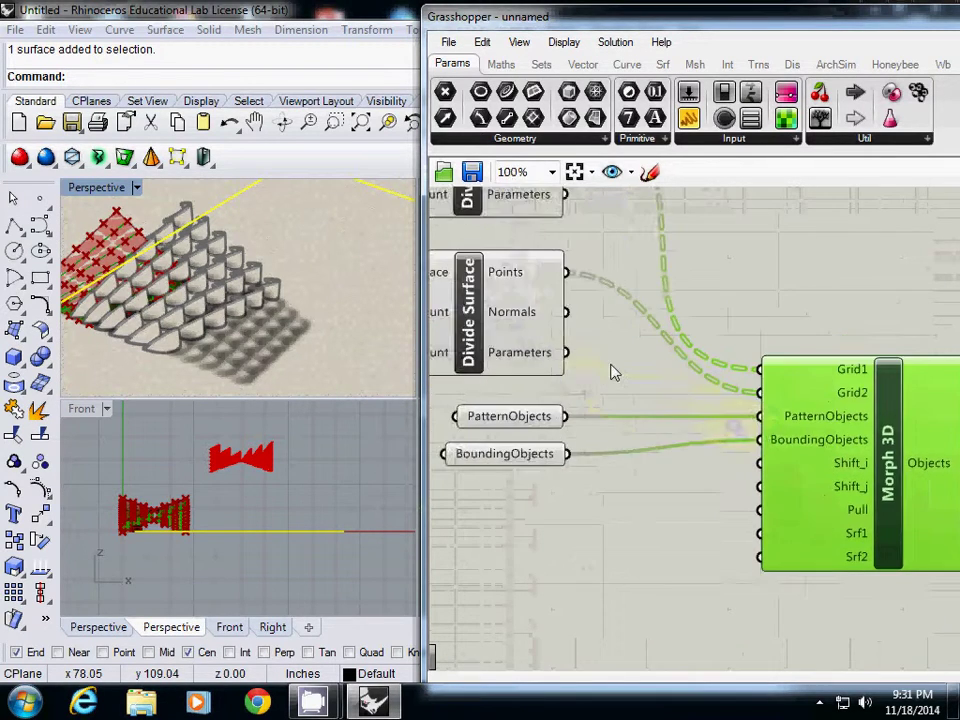
right_drag(613, 371, 677, 392)
scroll(682, 395, down, 1)
Inspect the point grids around the panel and the geometry referenced by the PatternObjects and BoundingObjects parameters.
right_drag(321, 343, 380, 245)
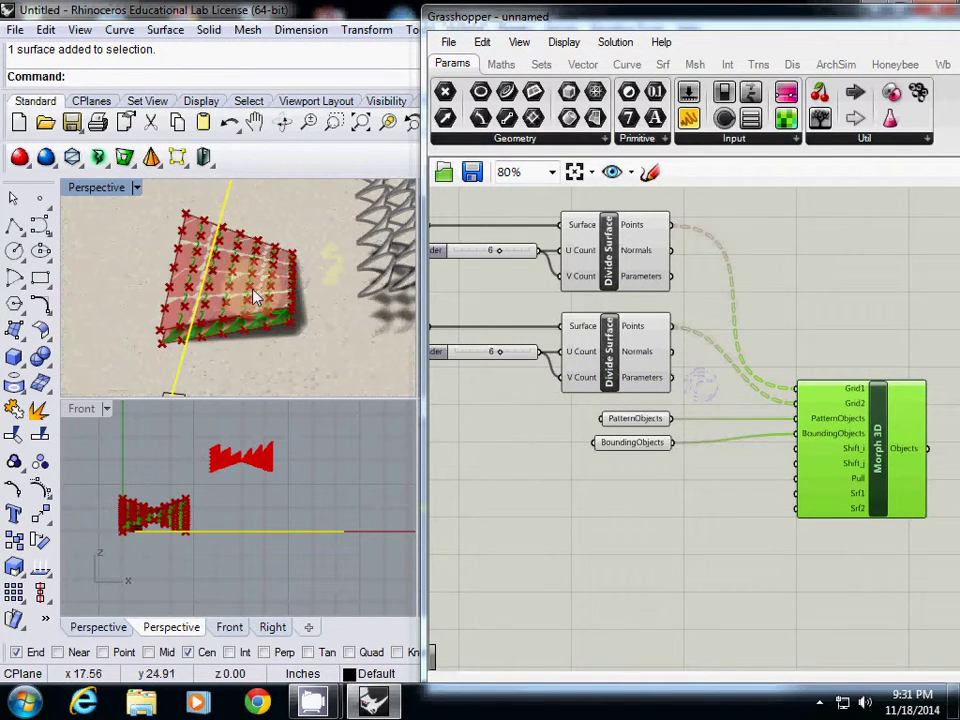
scroll(254, 291, up, 2)
scroll(195, 327, up, 4)
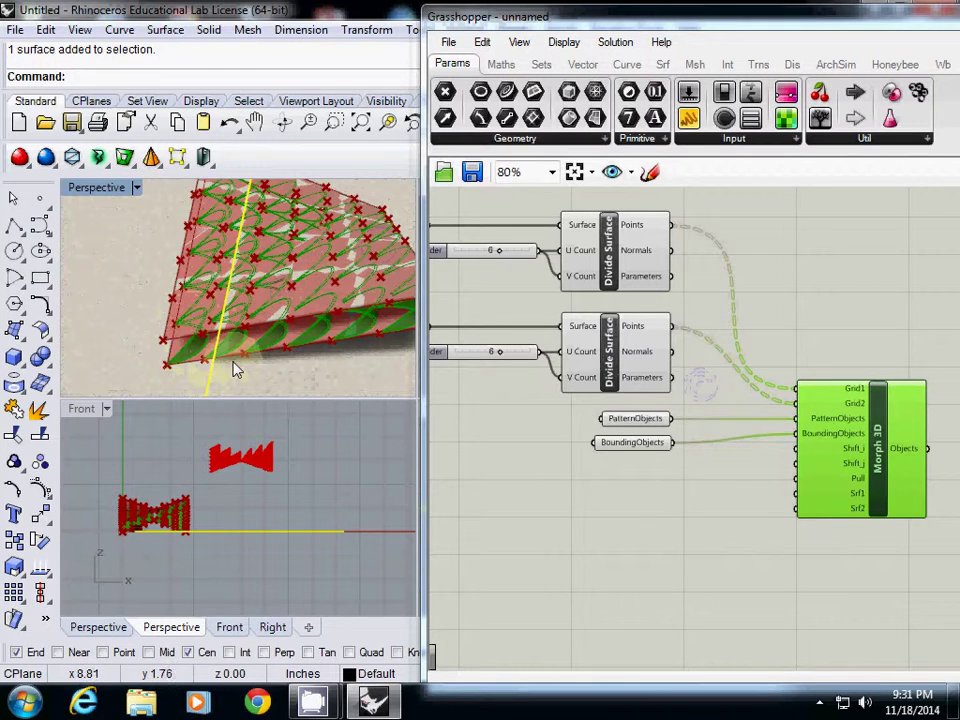
scroll(328, 345, down, 4)
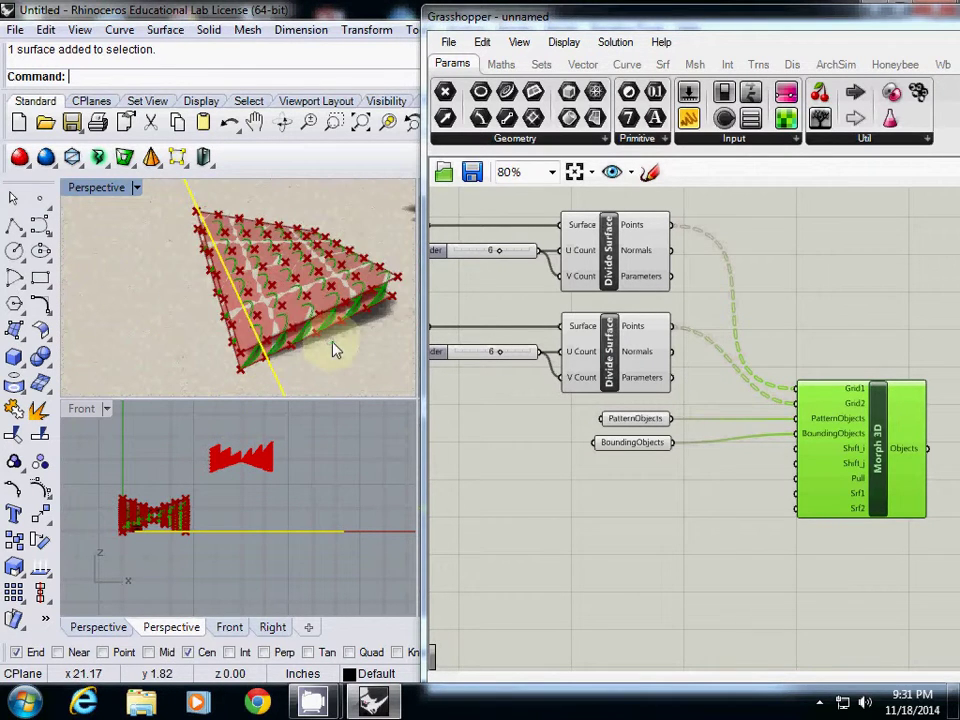
shift+right_drag(329, 344, 248, 285)
click(637, 420)
shift+right_drag(239, 368, 244, 324)
scroll(276, 345, up, 6)
scroll(237, 298, up, 5)
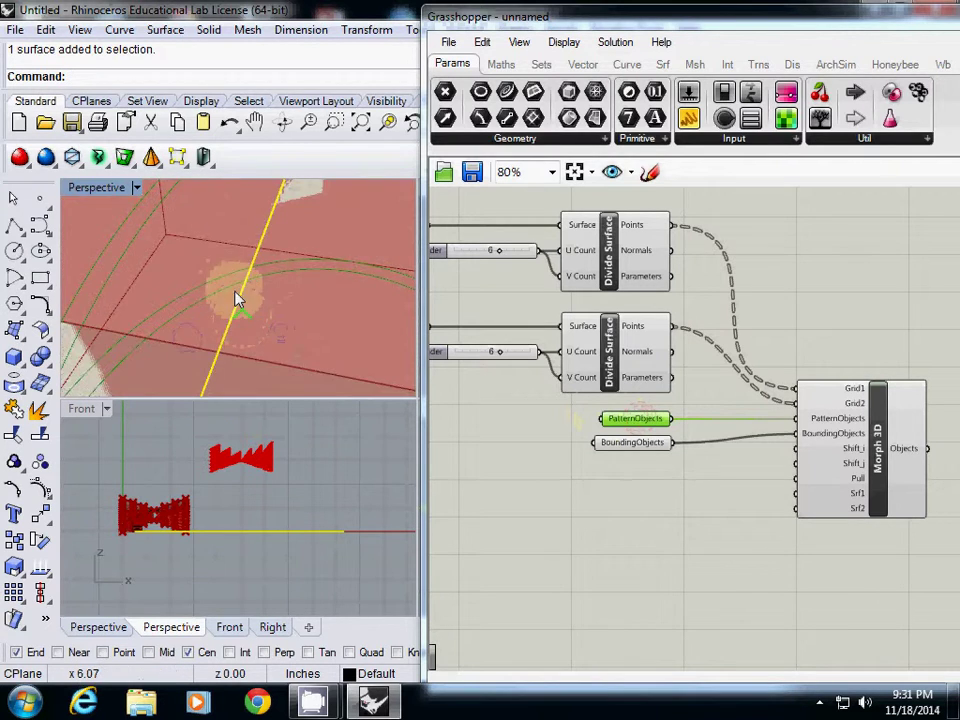
scroll(232, 292, down, 4)
click(217, 271)
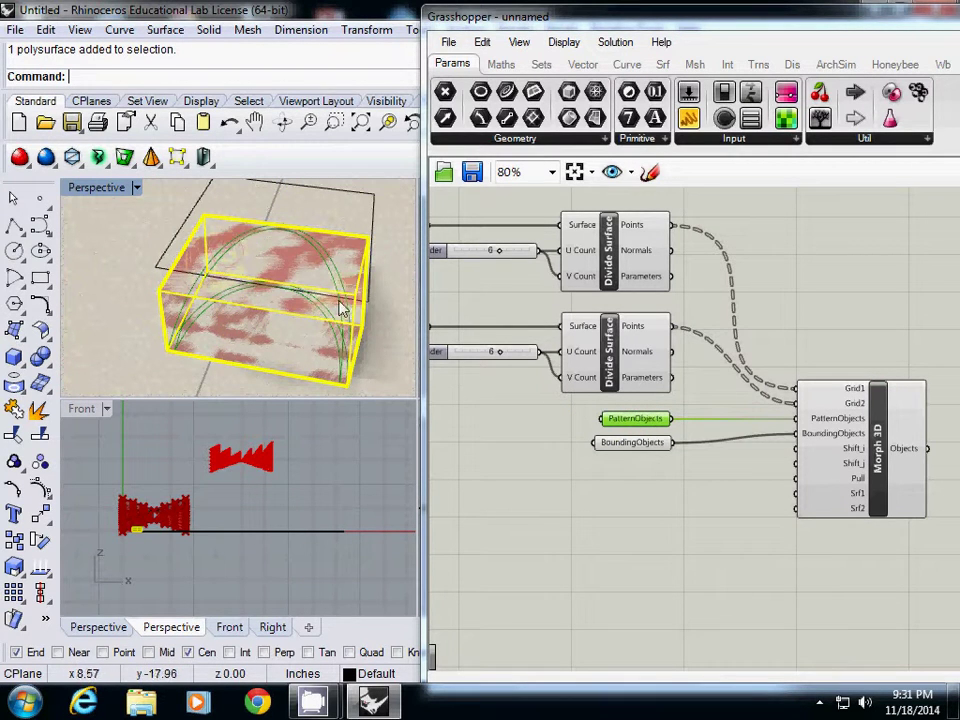
click(622, 442)
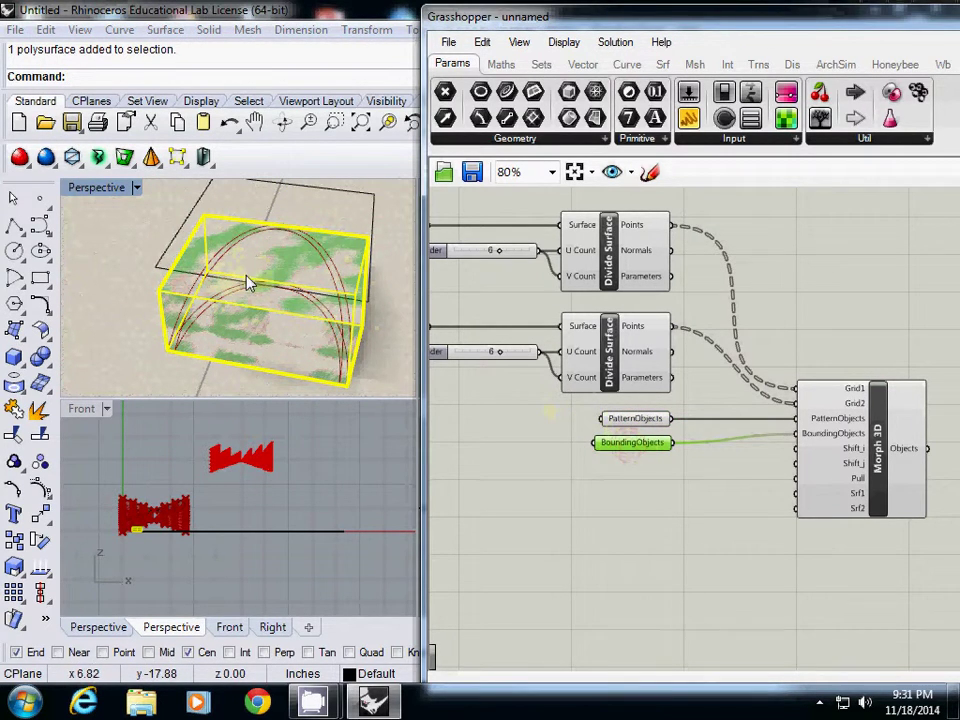
scroll(252, 295, down, 4)
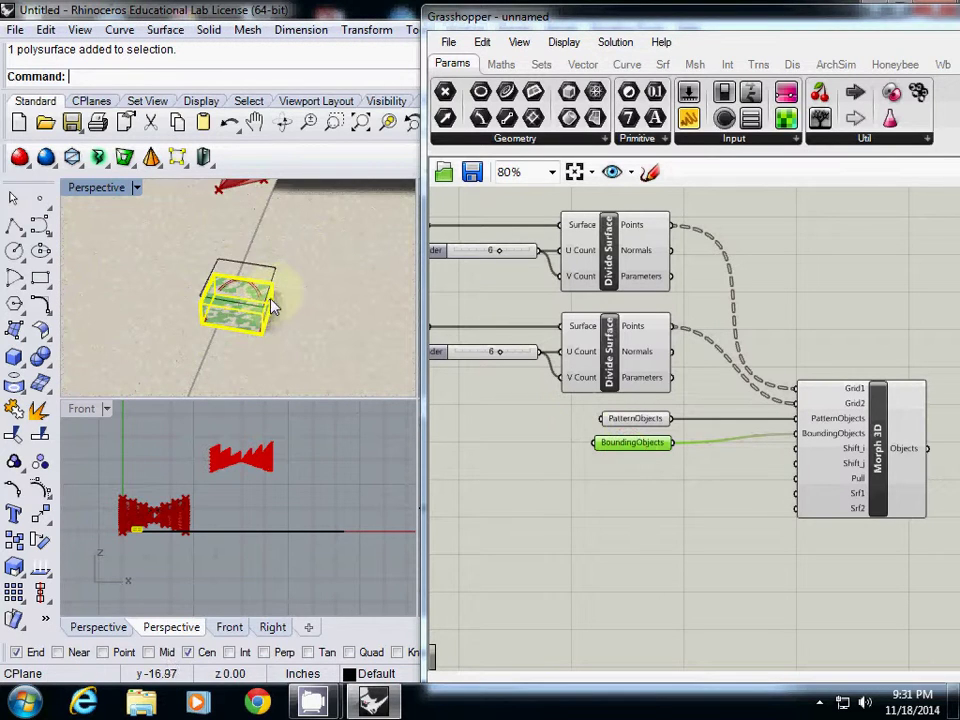
scroll(272, 303, down, 5)
scroll(249, 321, down, 3)
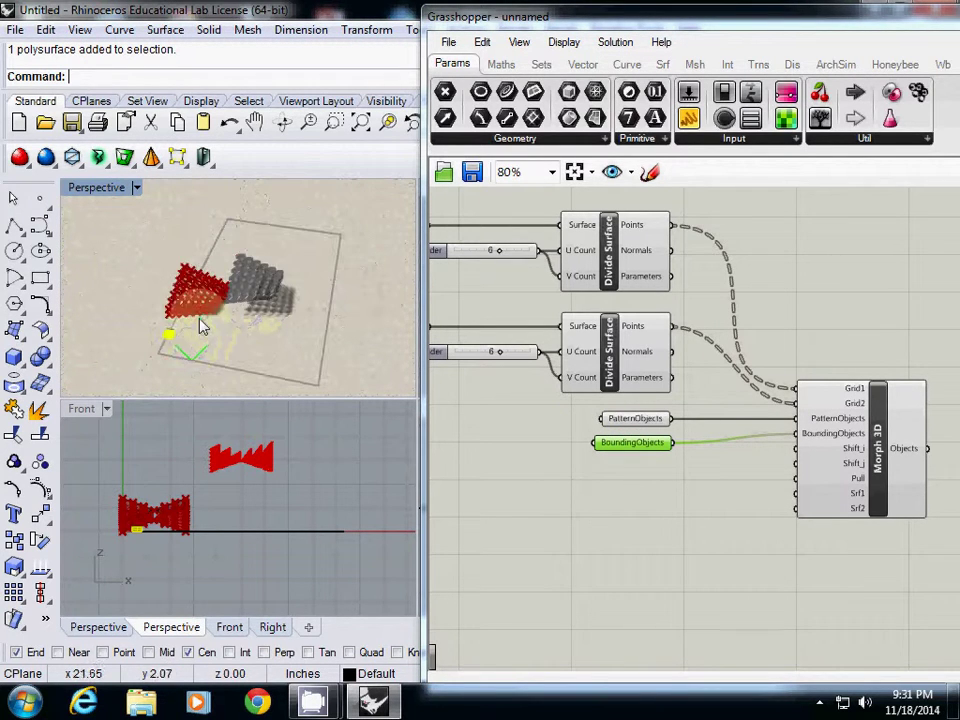
Delete all geometry from the Rhino model, including the large ground plane.
drag(295, 355, 296, 358)
key(Delete)
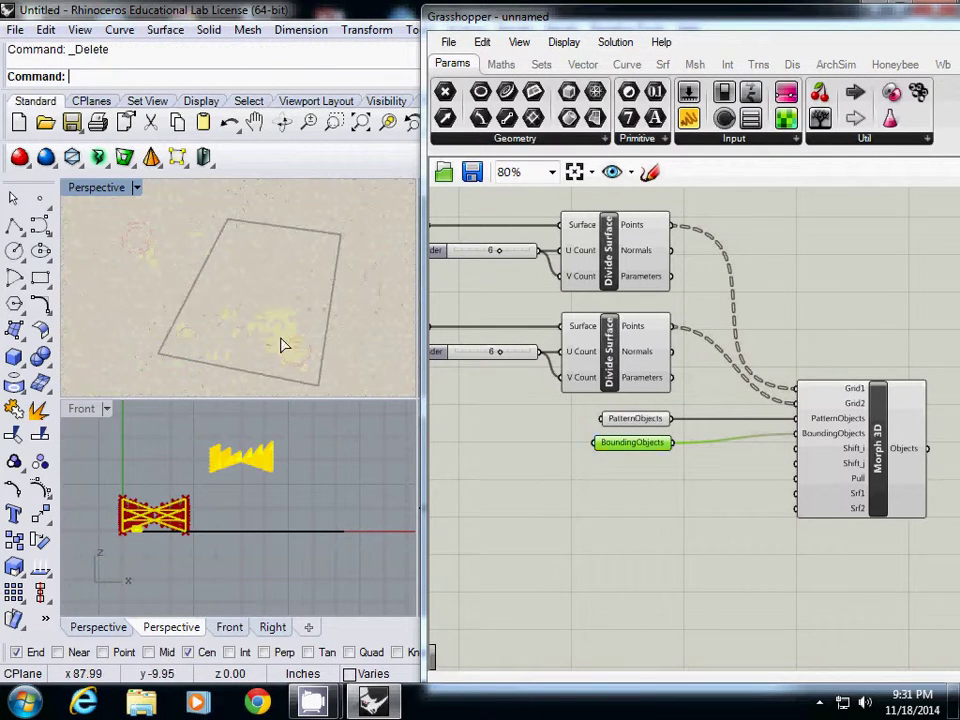
click(322, 343)
key(Delete)
Delete every component of the existing Grasshopper definition.
scroll(543, 416, down, 4)
right_drag(578, 414, 594, 414)
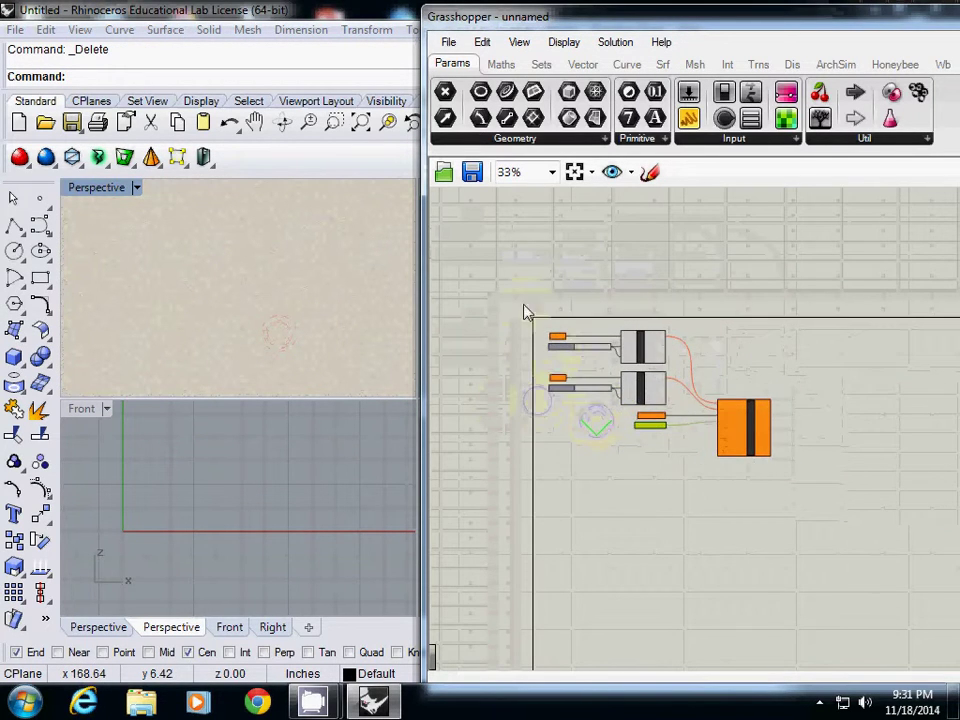
drag(519, 296, 872, 557)
key(Delete)
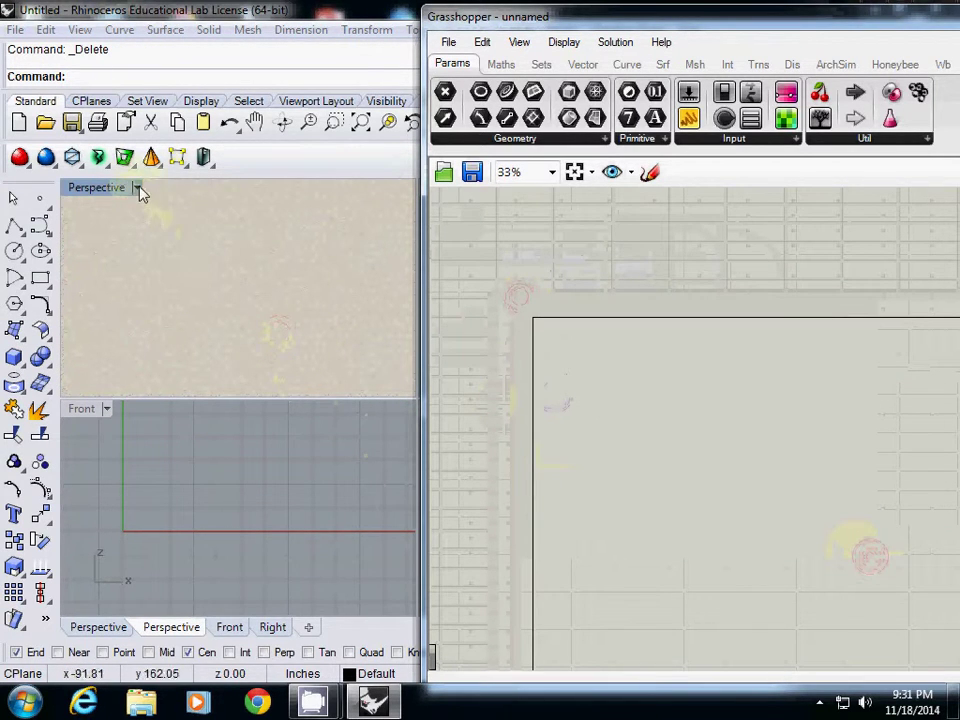
Set the active Perspective viewport's display mode to Wireframe.
click(137, 188)
click(200, 101)
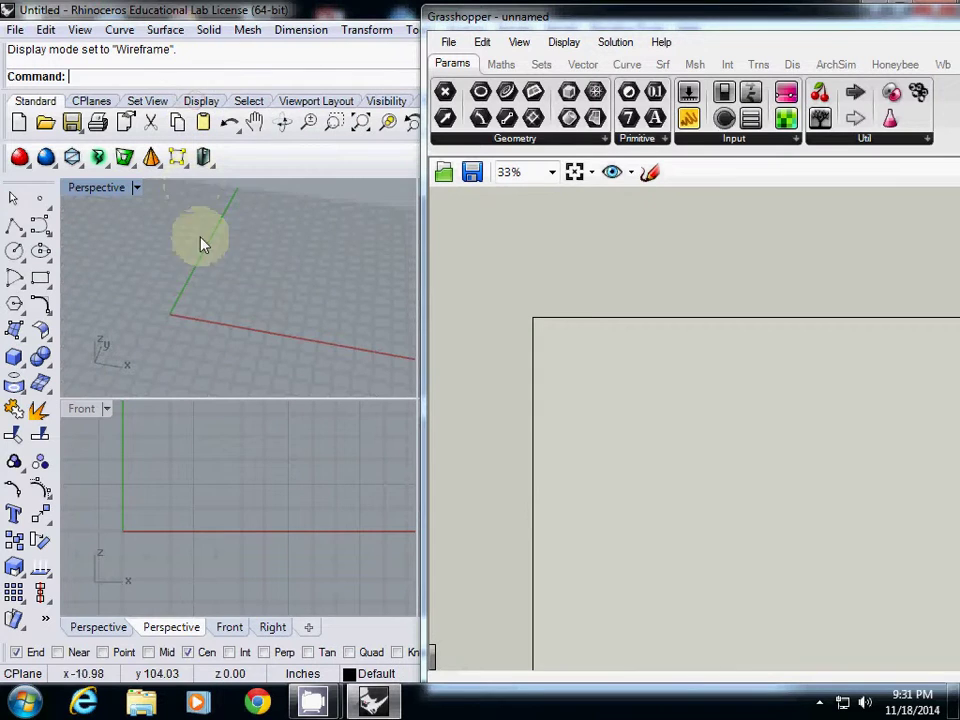
right_drag(200, 245, 274, 305)
Create a corner-to-corner rectangular plane starting at the origin, 32 inches long and 36 inches wide.
click(15, 330)
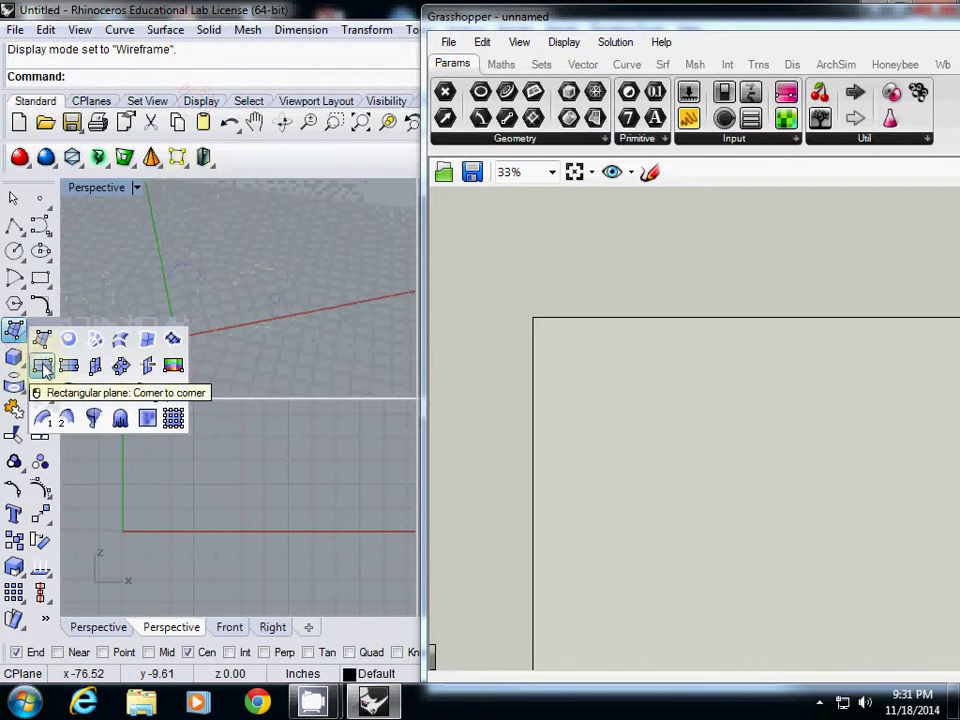
click(42, 366)
text(0)
key(Return)
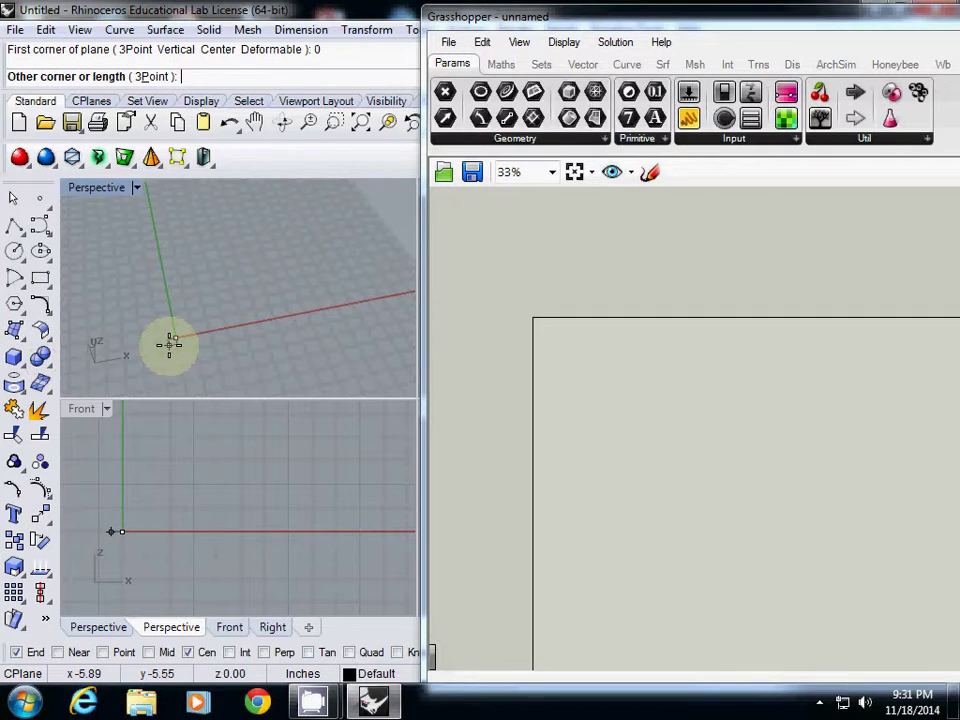
text(32)
key(Return)
key(Return)
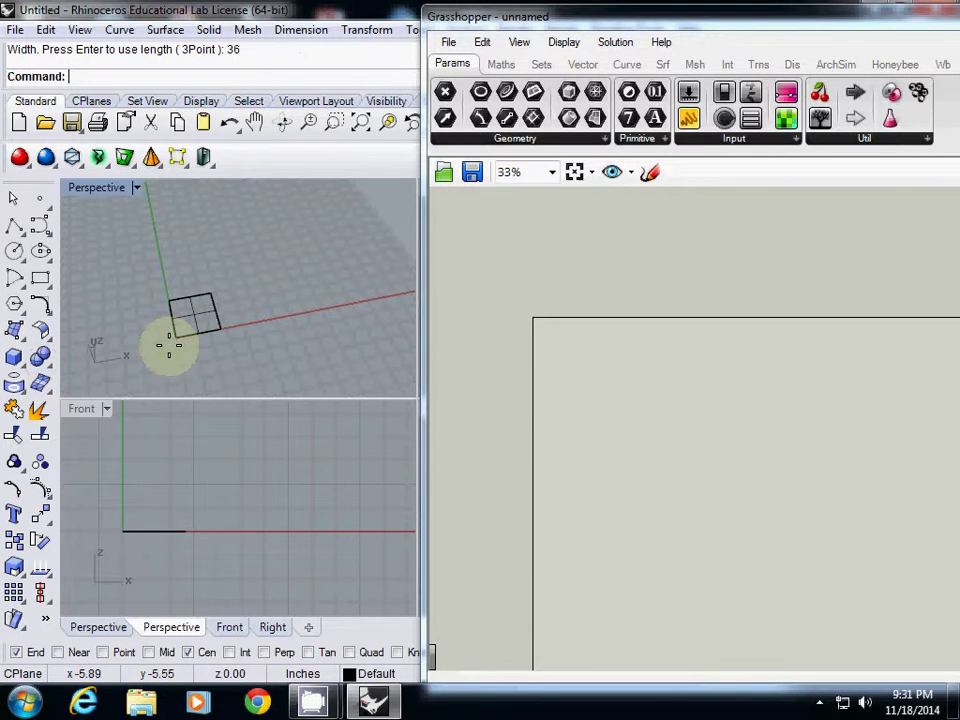
scroll(182, 326, up, 7)
right_drag(226, 326, 203, 336)
shift+right_drag(212, 322, 182, 334)
Add a Surface parameter to the Grasshopper canvas and position it near the canvas origin corner.
right_drag(579, 381, 511, 301)
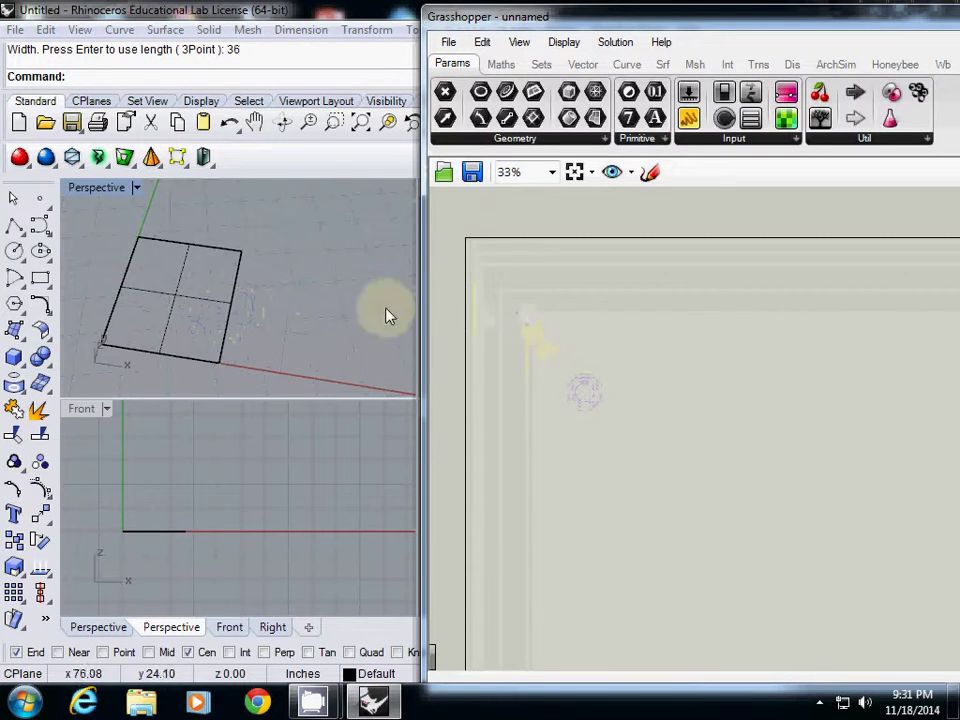
double_click(532, 319)
text(s)
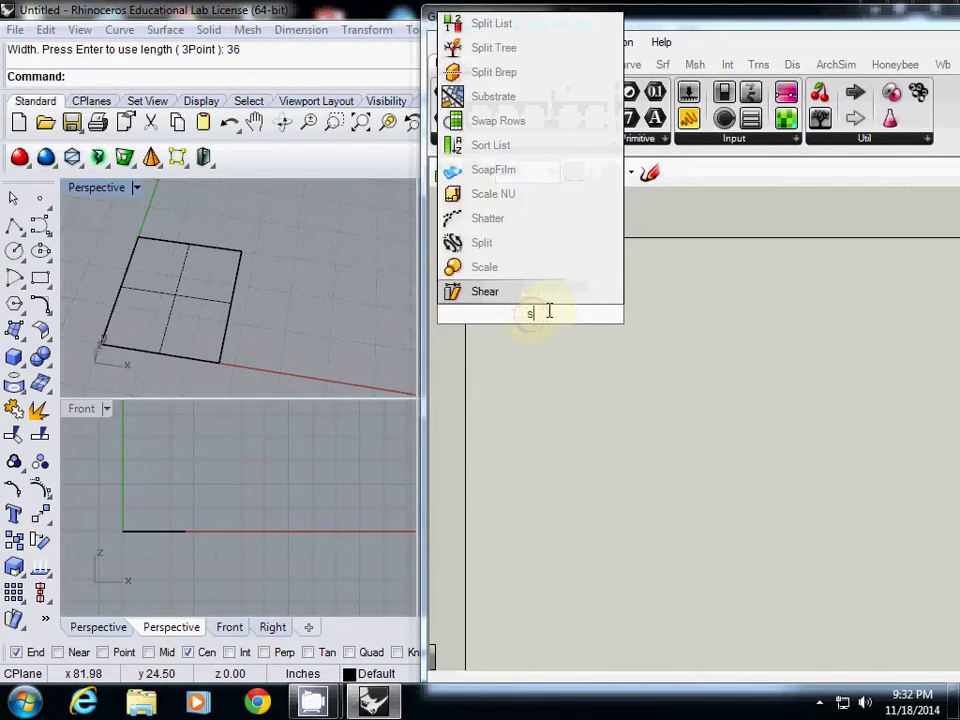
text(urf)
click(514, 272)
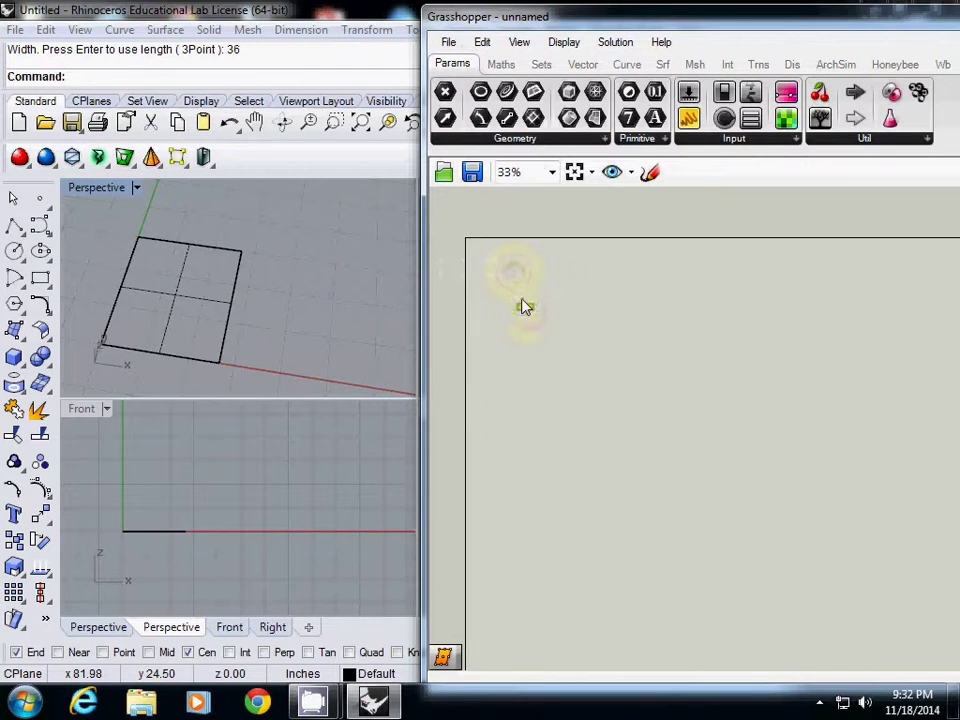
scroll(516, 298, up, 6)
right_drag(501, 289, 606, 337)
drag(620, 344, 540, 260)
right_drag(540, 274, 568, 410)
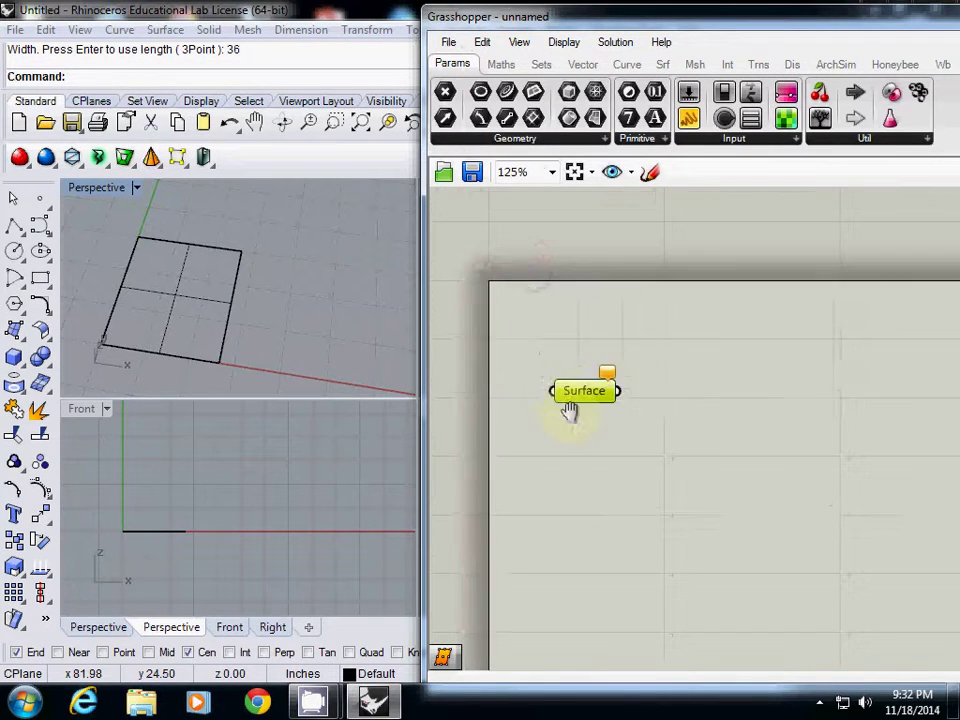
drag(569, 412, 590, 356)
Reference the rectangular plane from Rhino as the single surface of the Surface parameter.
right_click(590, 352)
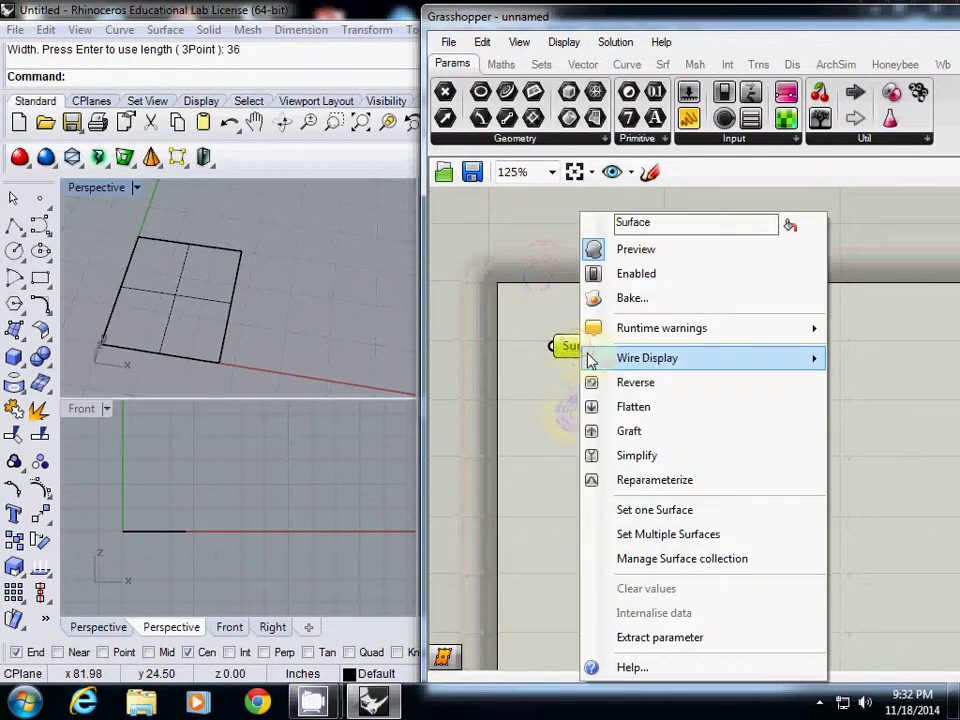
click(678, 511)
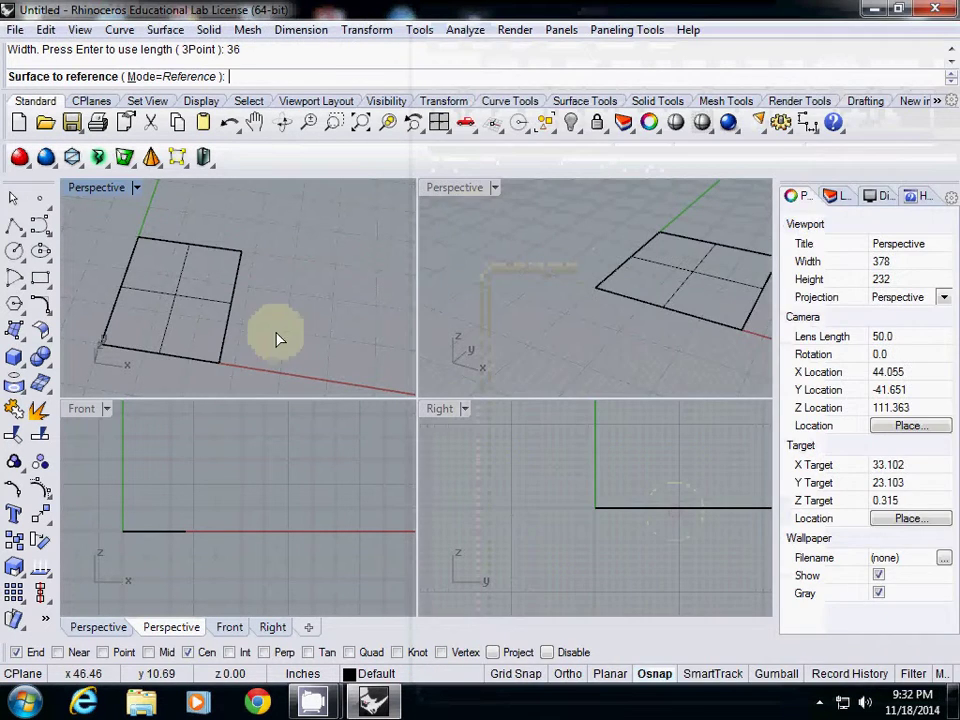
click(205, 295)
right_click(583, 345)
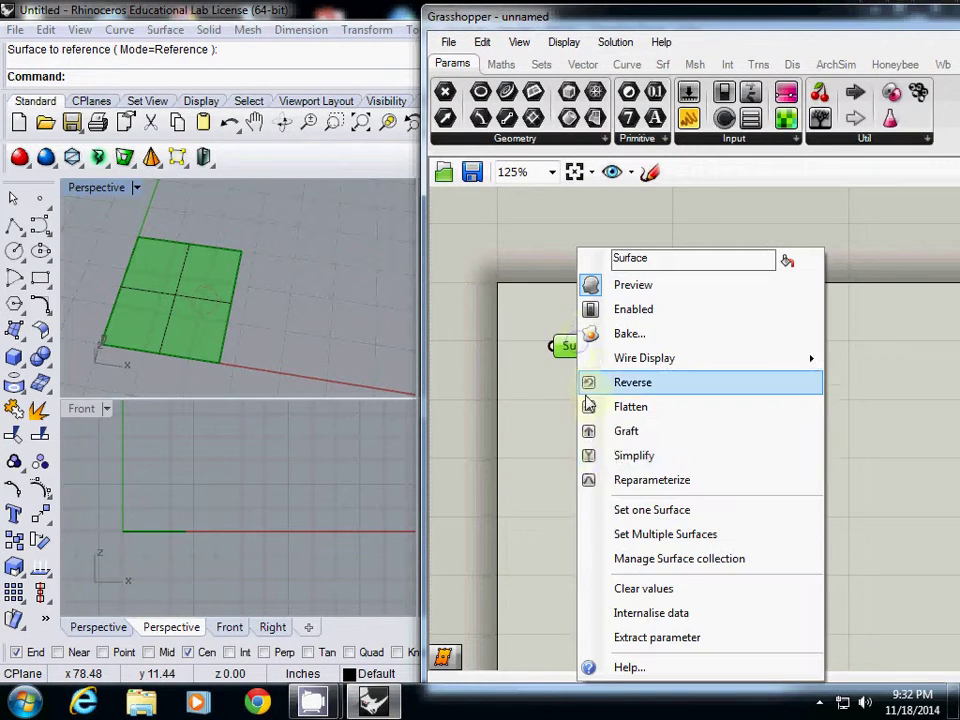
right_drag(540, 426, 519, 422)
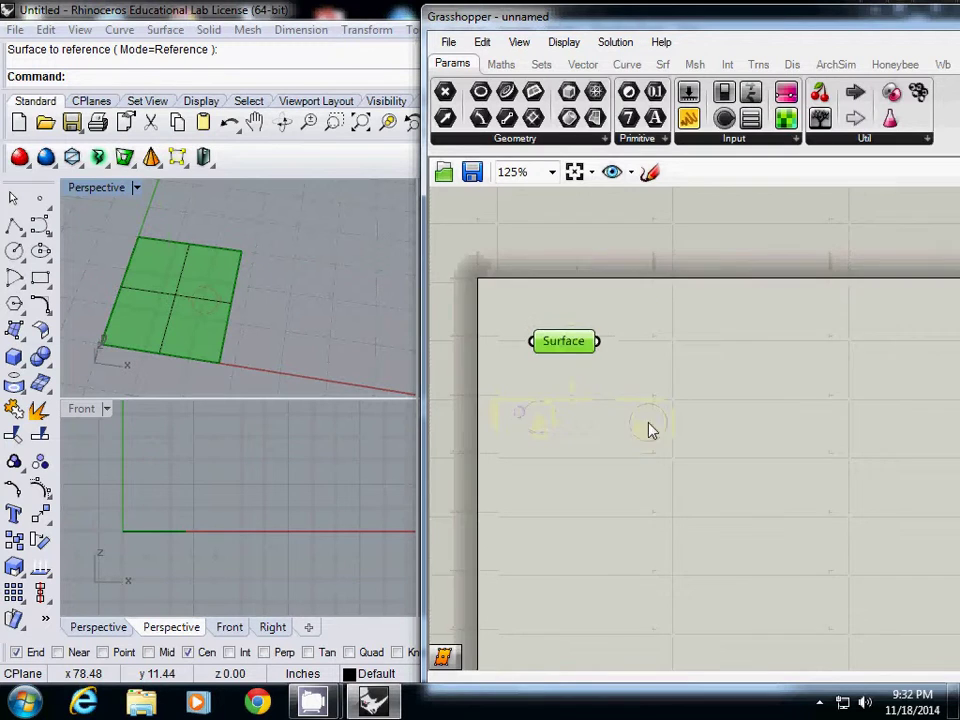
Copy the rectangular plane vertically in the Front view, placing one copy about 3.5 inches above the original.
scroll(650, 426, down, 3)
right_drag(650, 426, 572, 400)
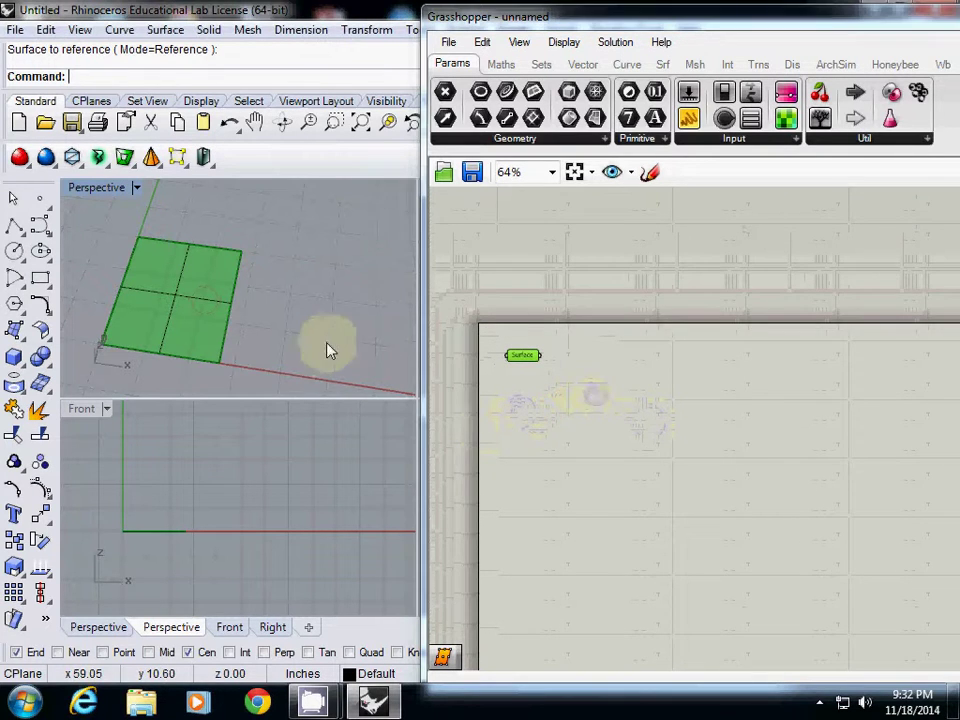
click(210, 307)
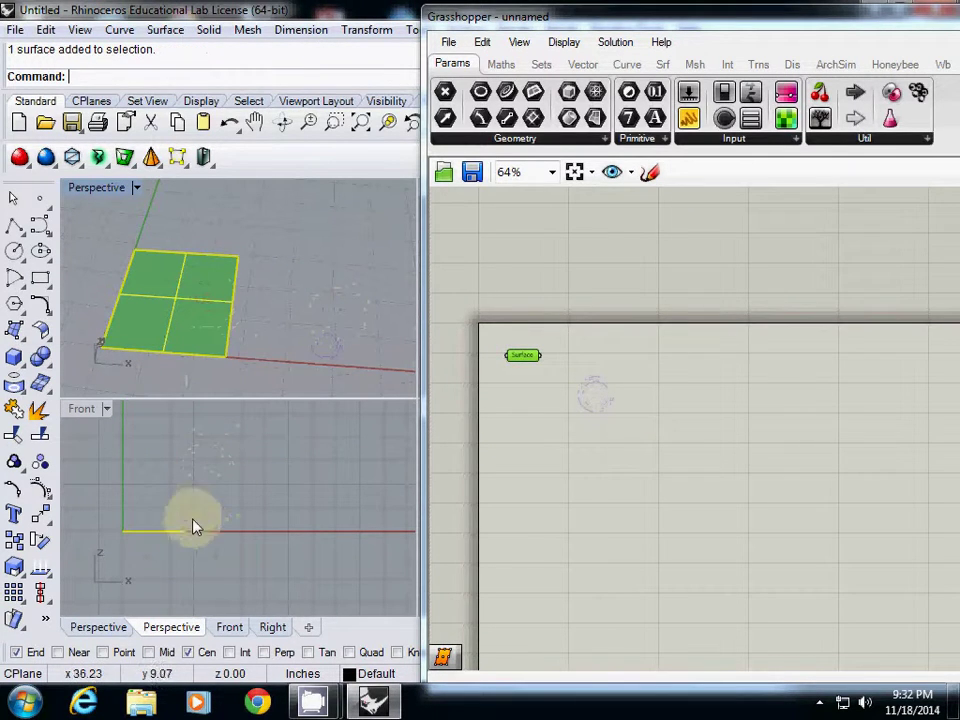
key(Return)
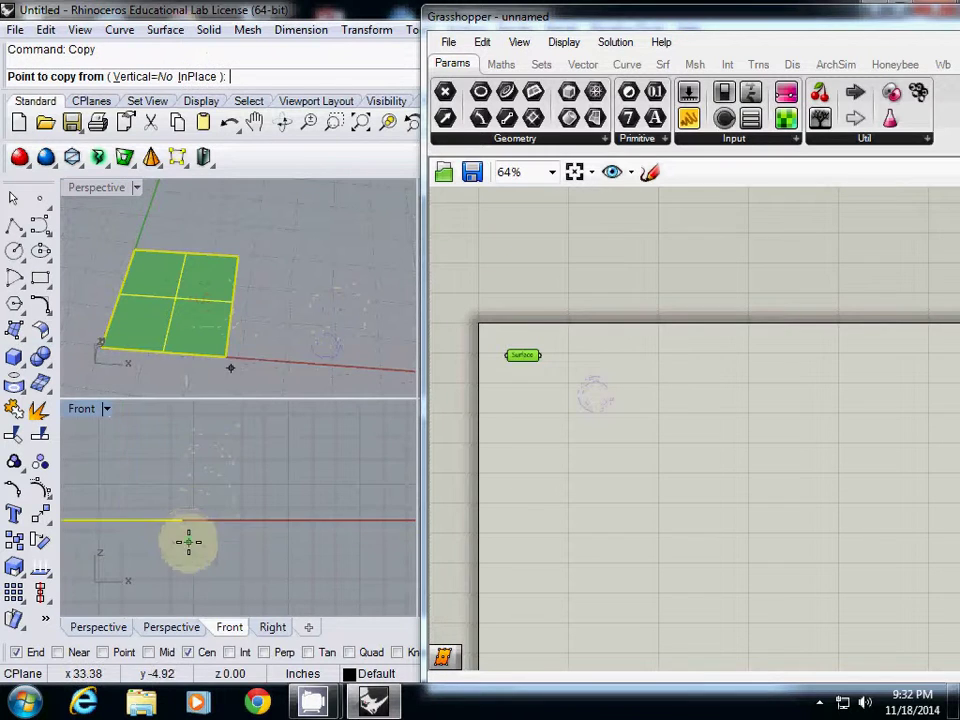
click(223, 543)
click(226, 535)
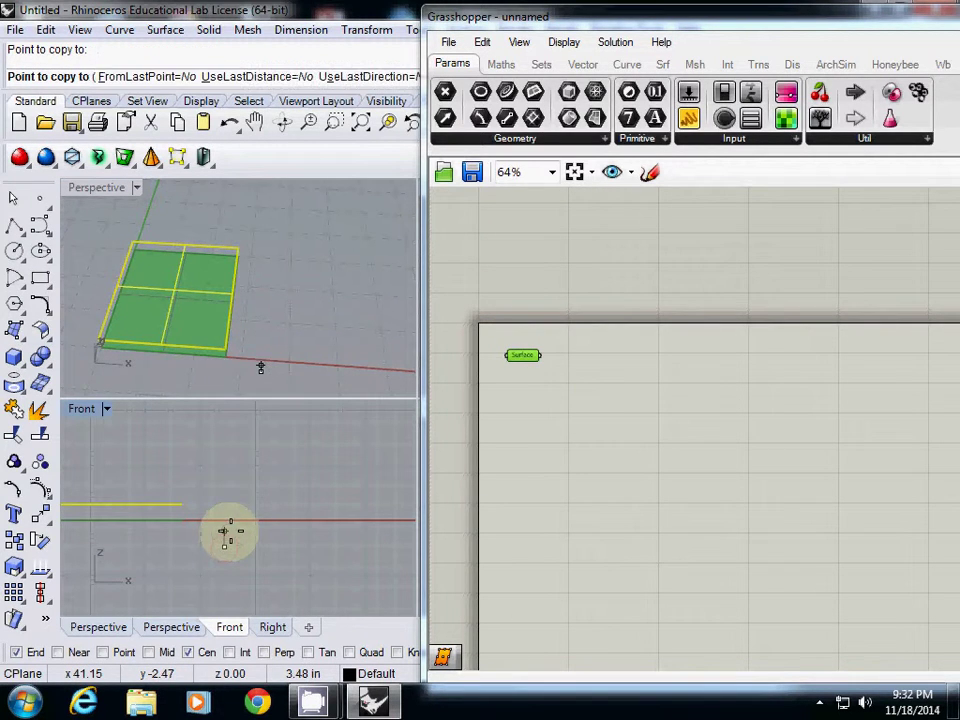
key(Escape)
key(Escape)
right_drag(345, 365, 244, 322)
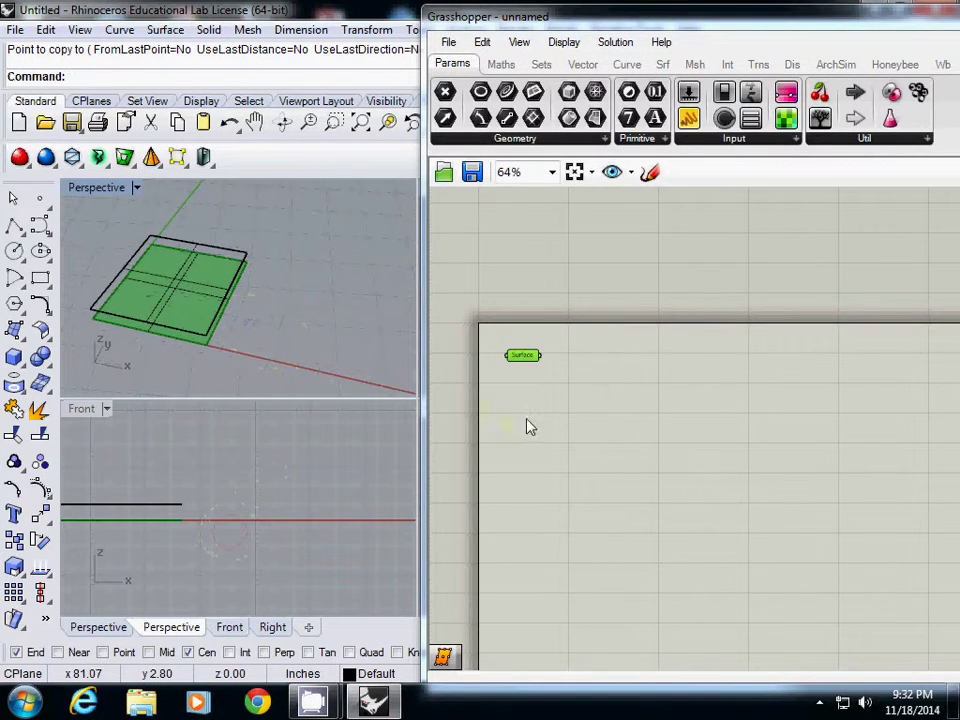
Add a Divide Surface component and place it to the right of the Surface parameter with room between them.
scroll(521, 392, up, 5)
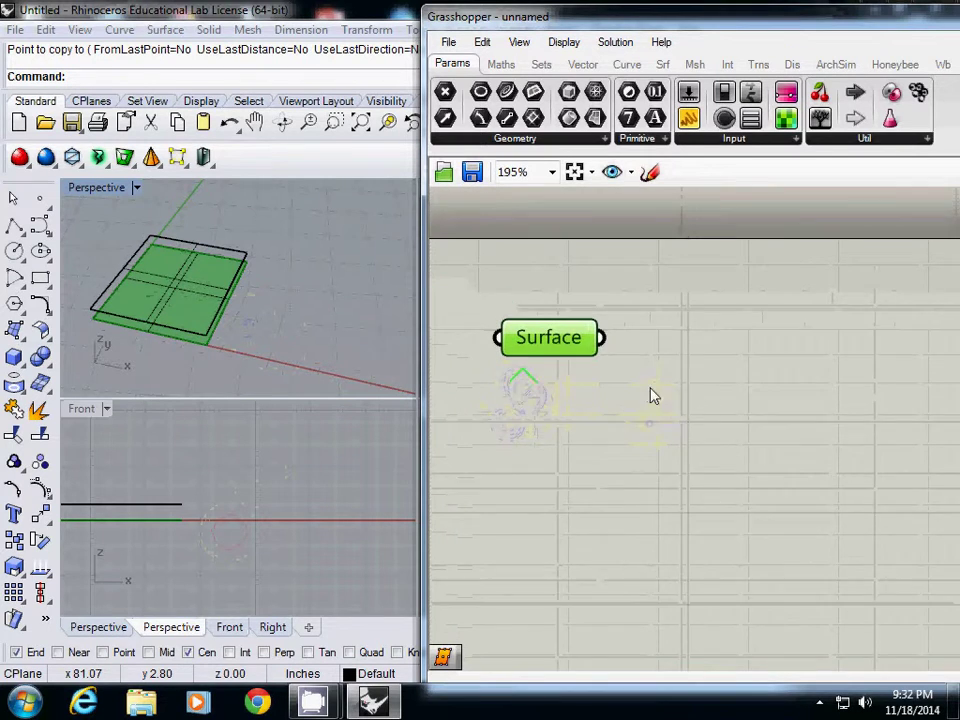
right_drag(652, 397, 605, 373)
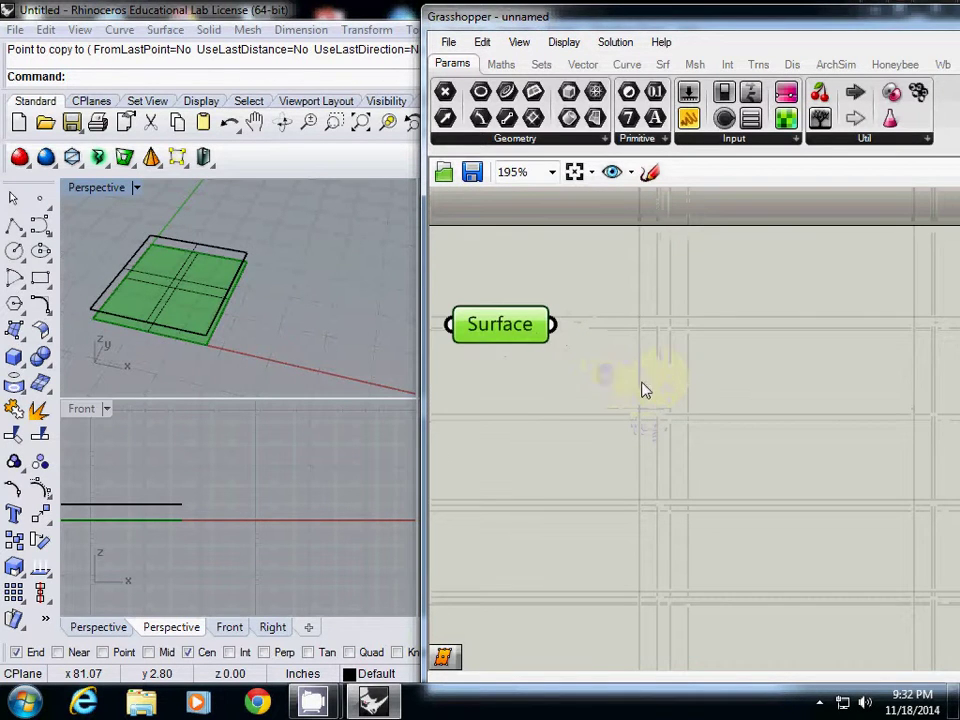
double_click(621, 381)
text(d)
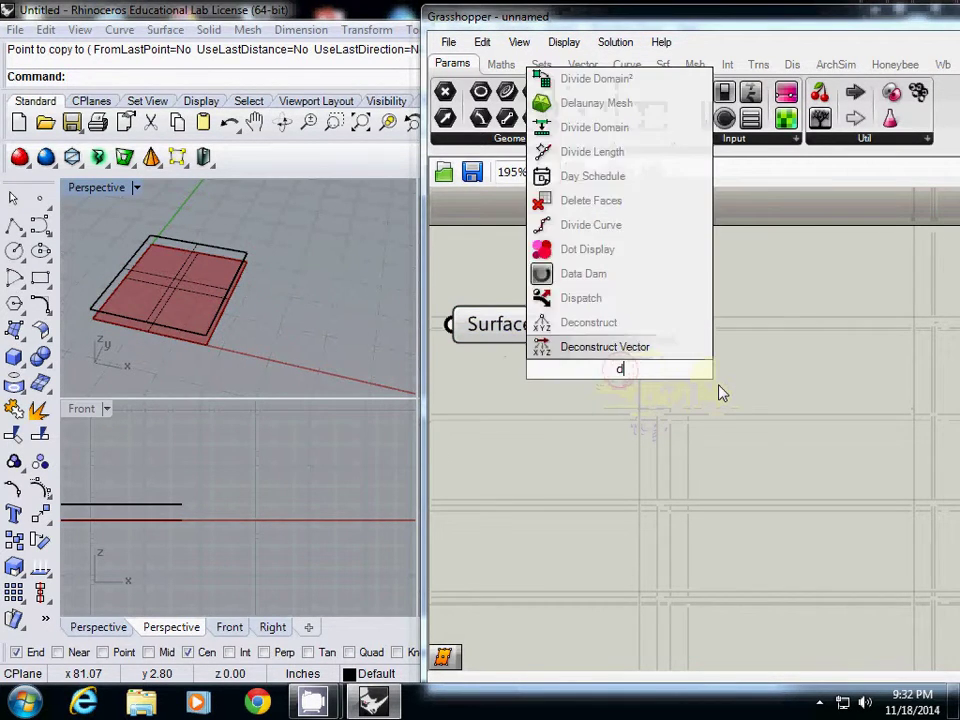
text(ivide s)
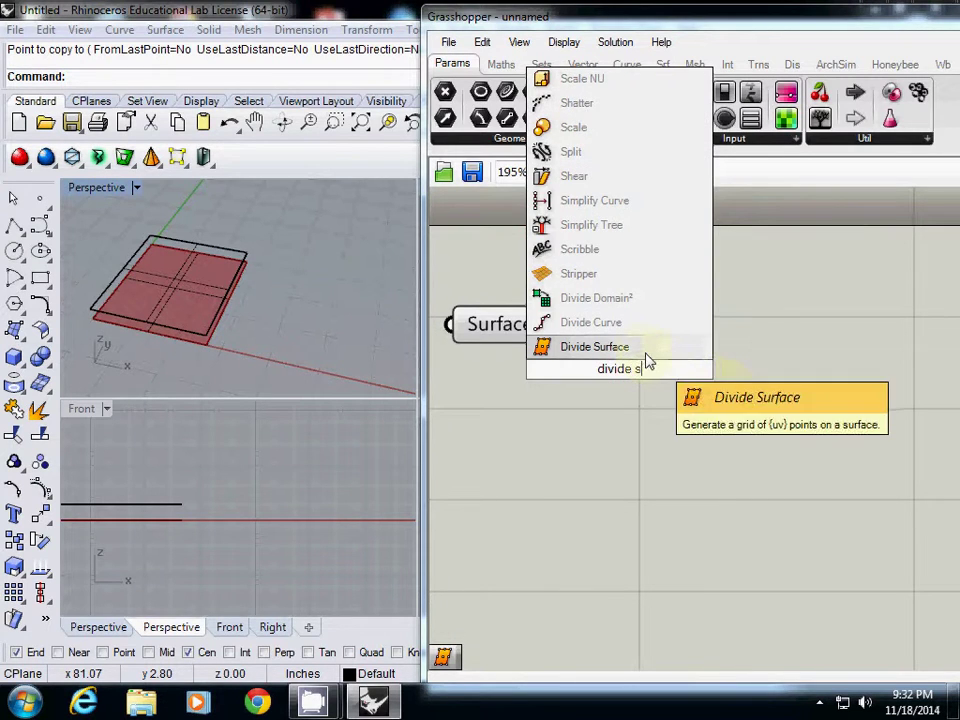
click(640, 351)
drag(608, 366, 846, 394)
scroll(806, 384, down, 3)
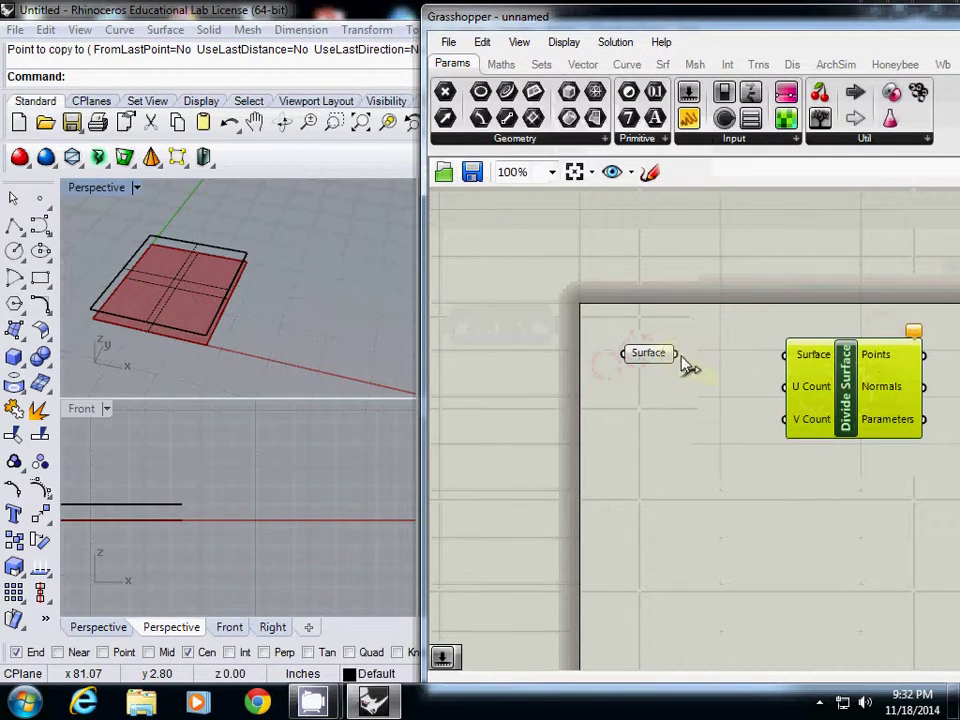
Connect the Surface parameter to the Surface input of the Divide Surface component.
drag(677, 354, 784, 355)
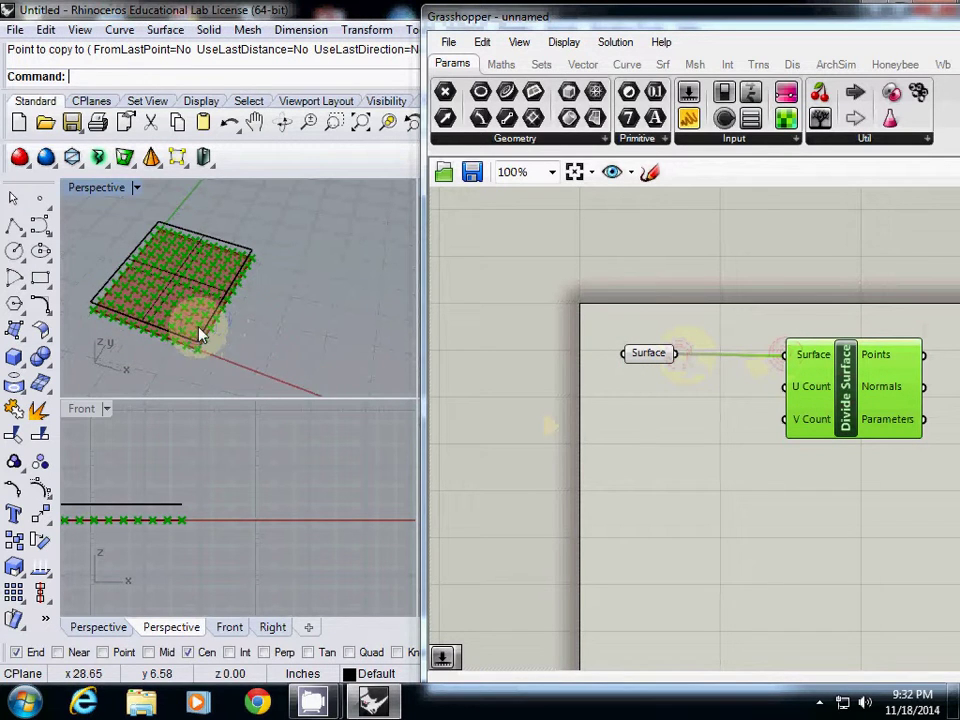
scroll(165, 308, up, 5)
mouse_move(247, 322)
shift+right_down()
mouse_move(304, 341)
mouse_move(262, 331)
shift+right_up()
Add a number slider set to 6, wire it to both U Count and V Count, and align it beneath the Surface parameter.
click(637, 399)
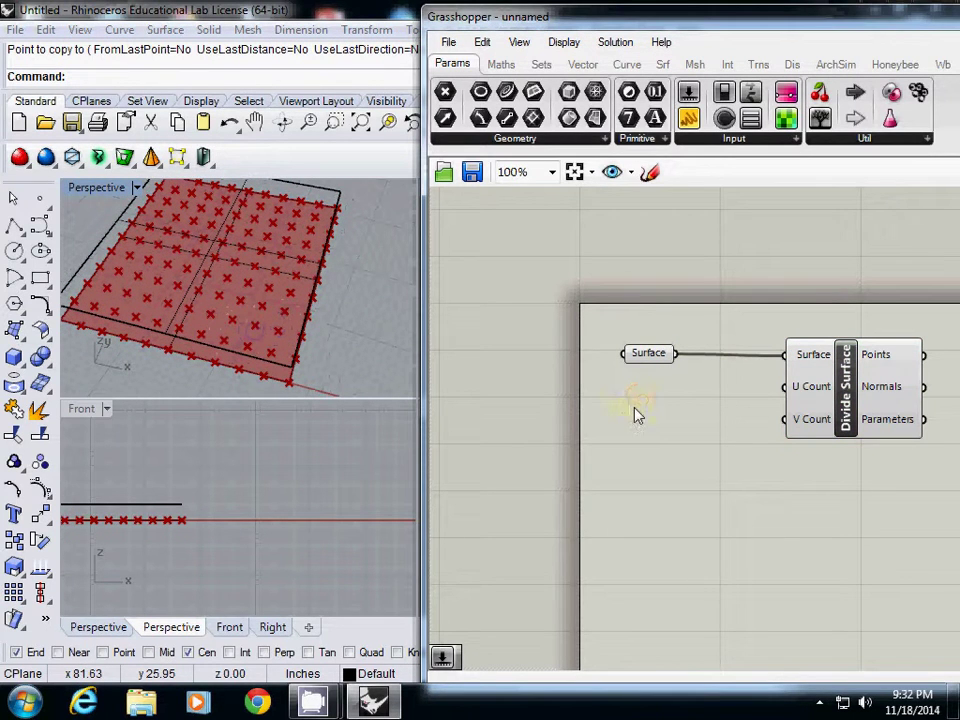
double_click(637, 411)
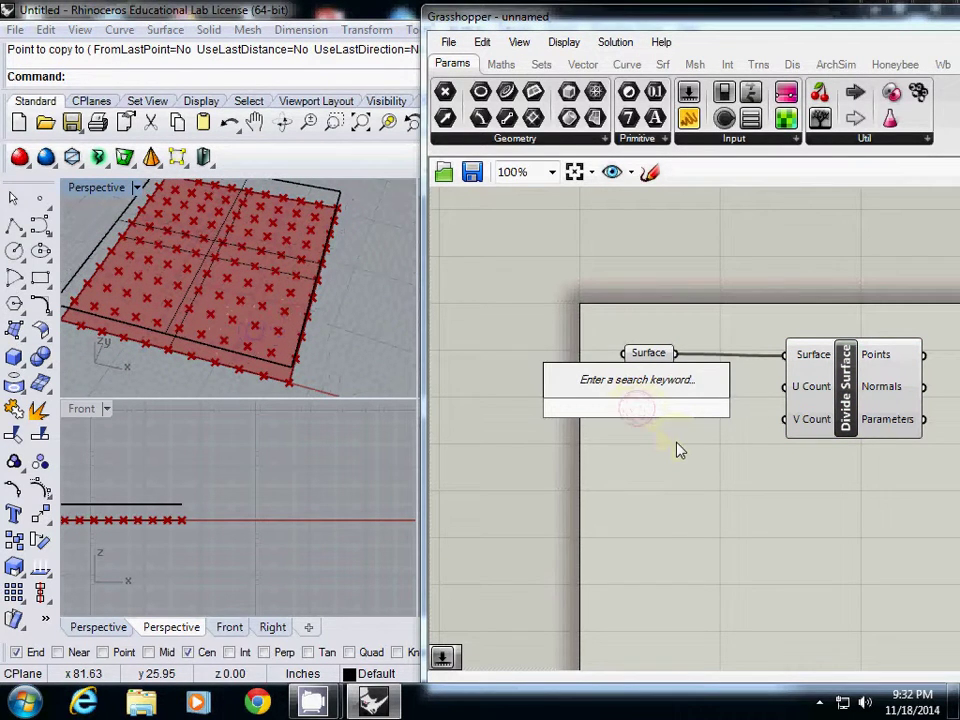
text(6)
key(Return)
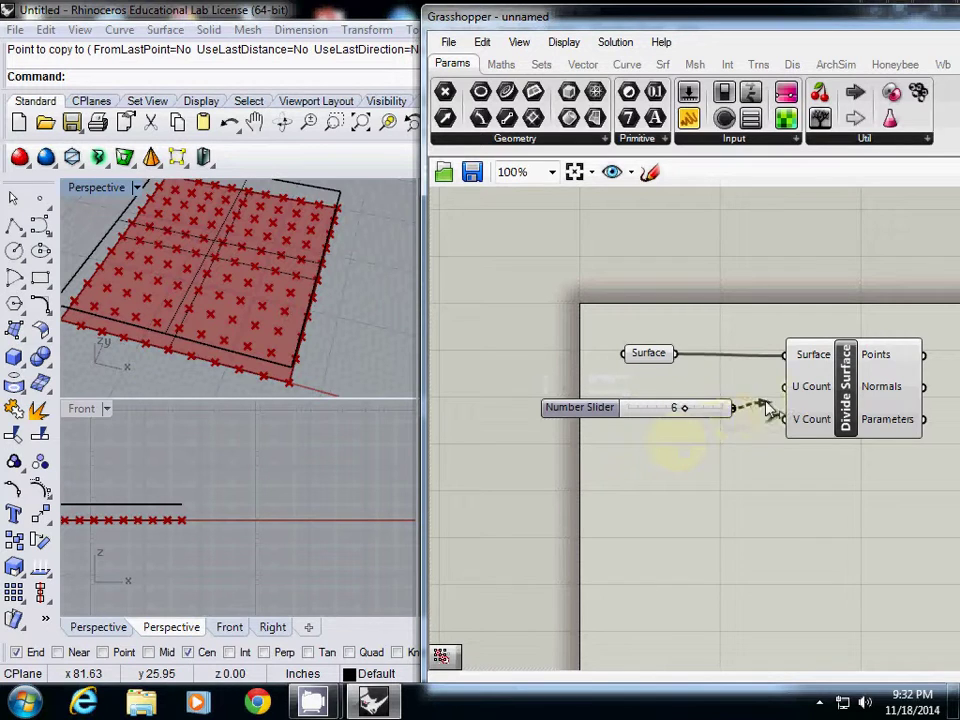
drag(764, 399, 780, 424)
right_drag(680, 439, 535, 431)
drag(714, 417, 762, 416)
drag(563, 408, 645, 397)
mouse_move(265, 312)
right_down()
mouse_move(274, 324)
mouse_move(306, 289)
mouse_move(221, 296)
mouse_move(250, 318)
right_up()
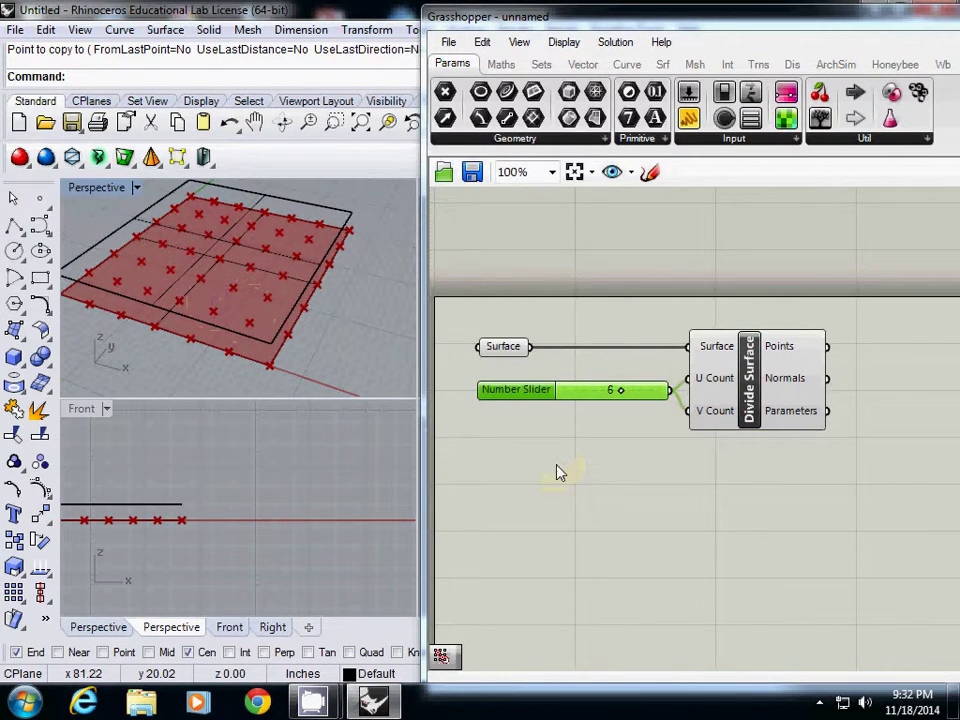
Duplicate the Surface parameter, number slider and Divide Surface group, placing the copy directly below the original.
scroll(600, 431, down, 1)
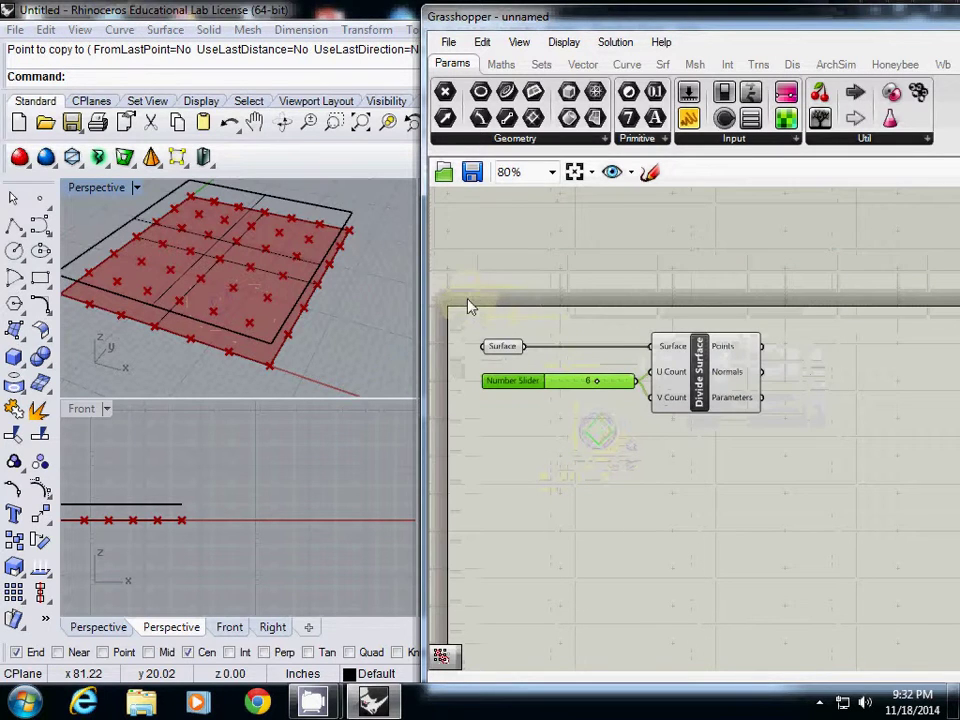
drag(470, 306, 797, 450)
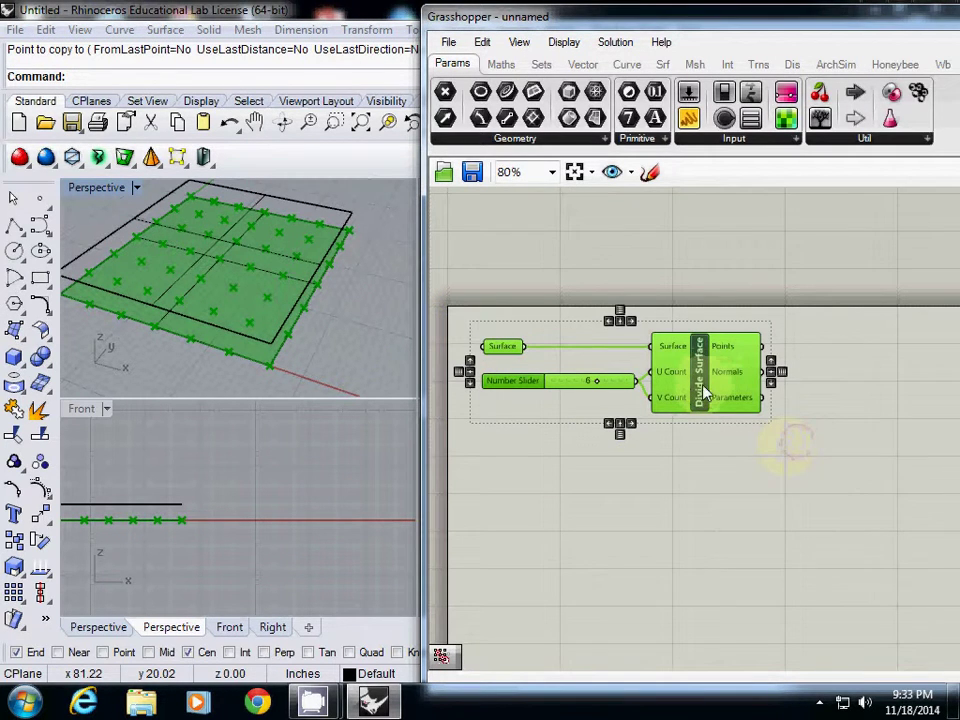
key(ctrl+c)
key(ctrl+v)
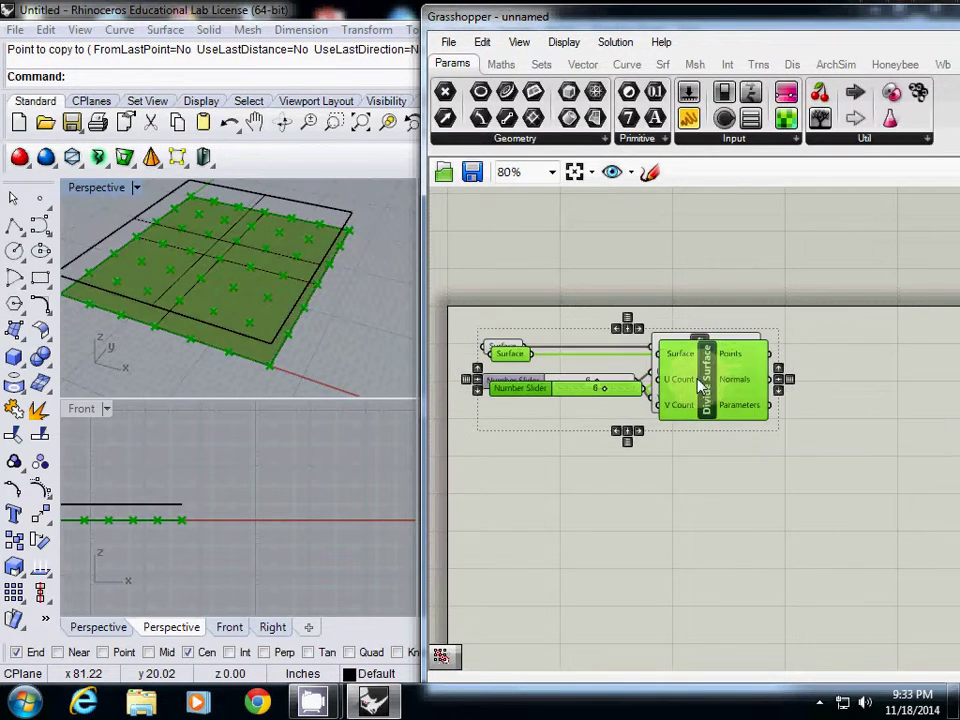
drag(708, 370, 701, 472)
click(473, 407)
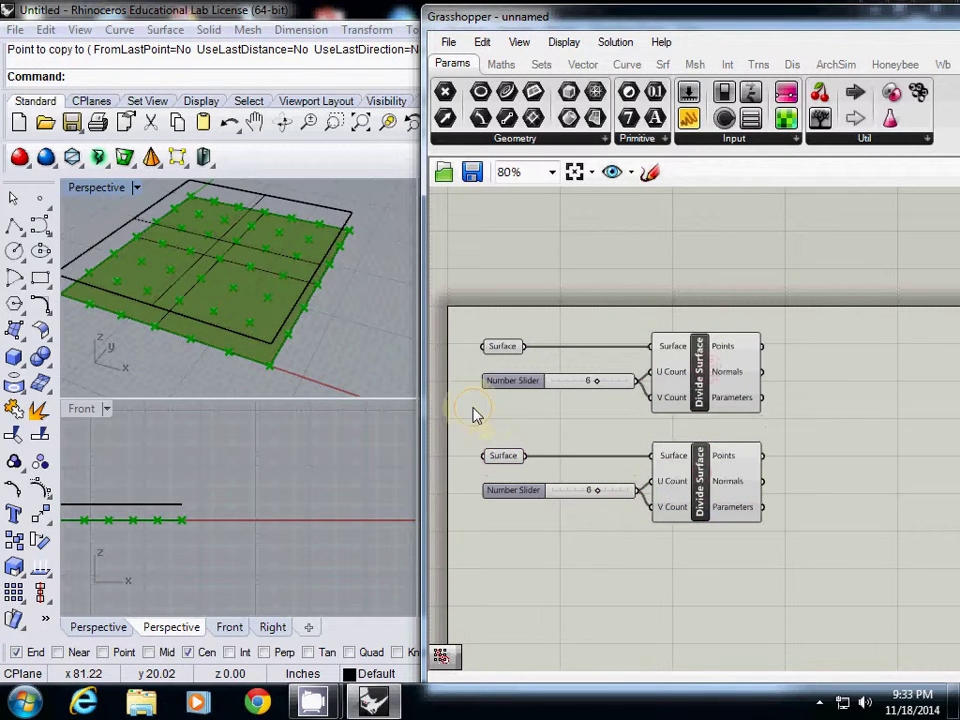
Reference the upper rectangular plane from Rhino as the single surface of the duplicated Surface parameter.
click(501, 454)
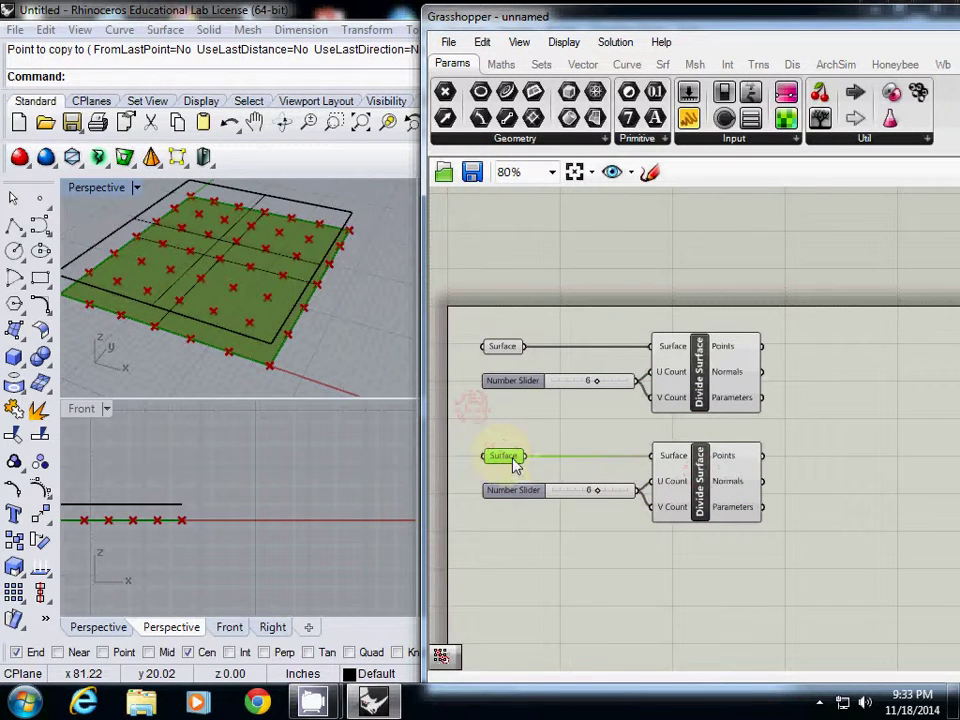
right_click(503, 460)
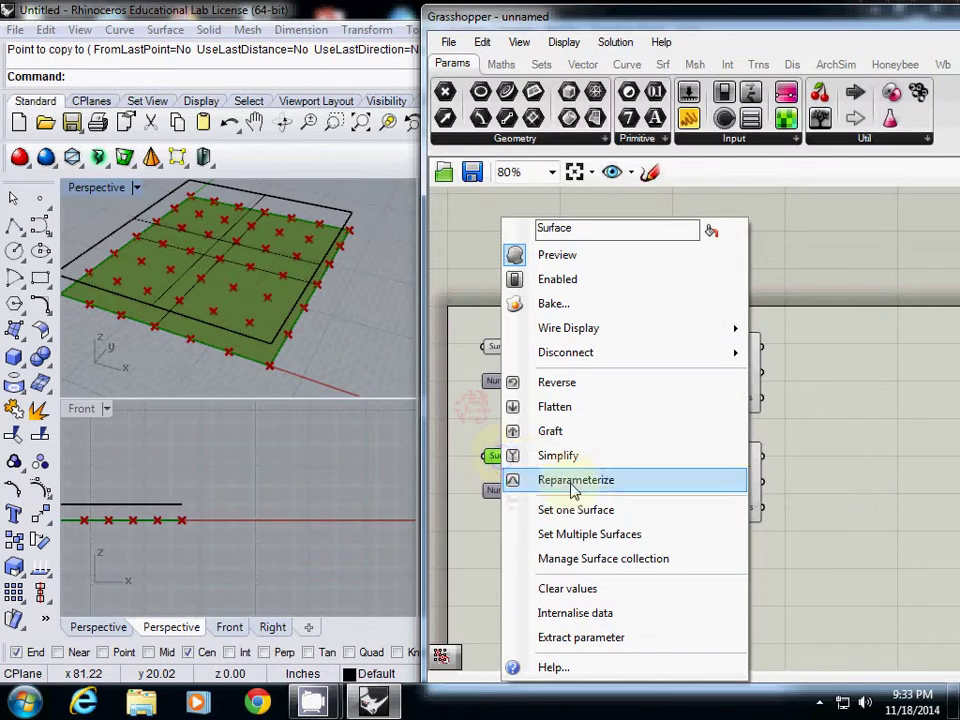
click(596, 510)
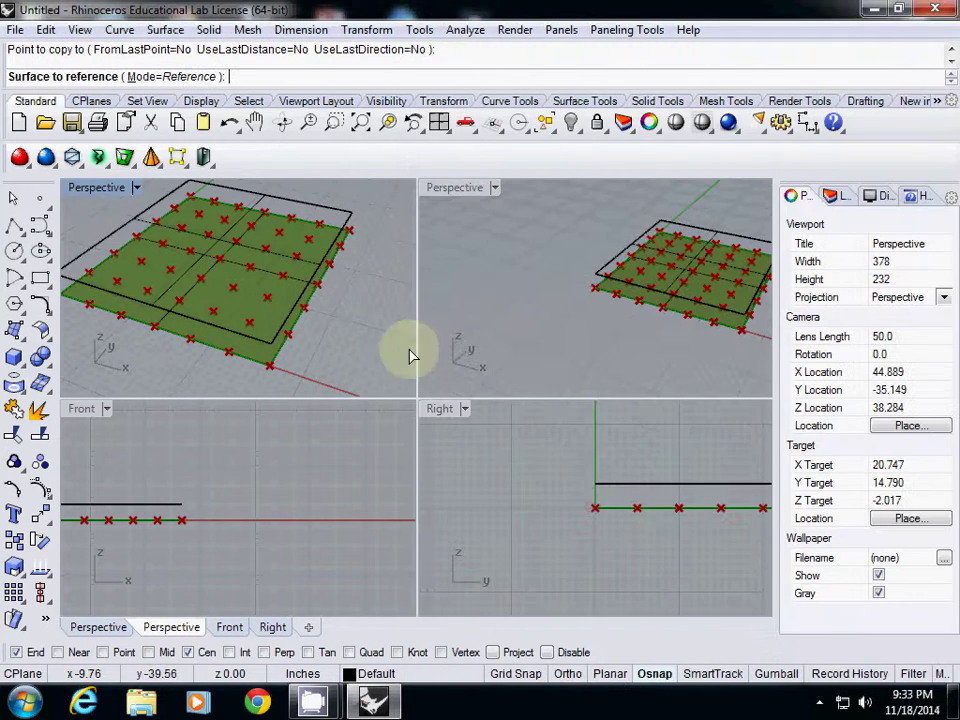
click(332, 210)
right_drag(601, 457, 609, 448)
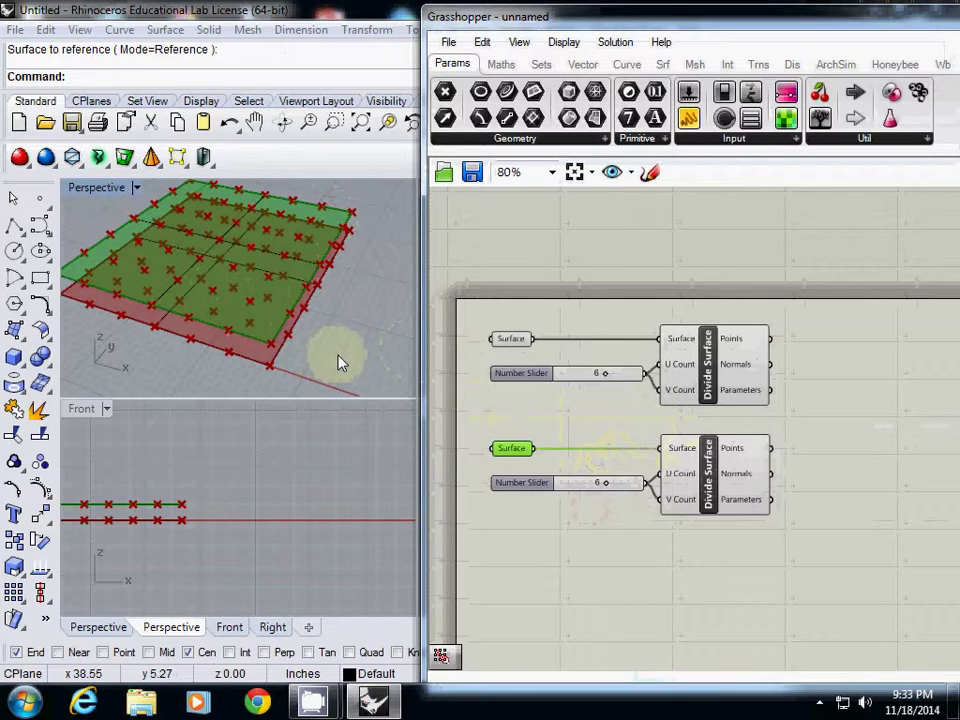
click(585, 413)
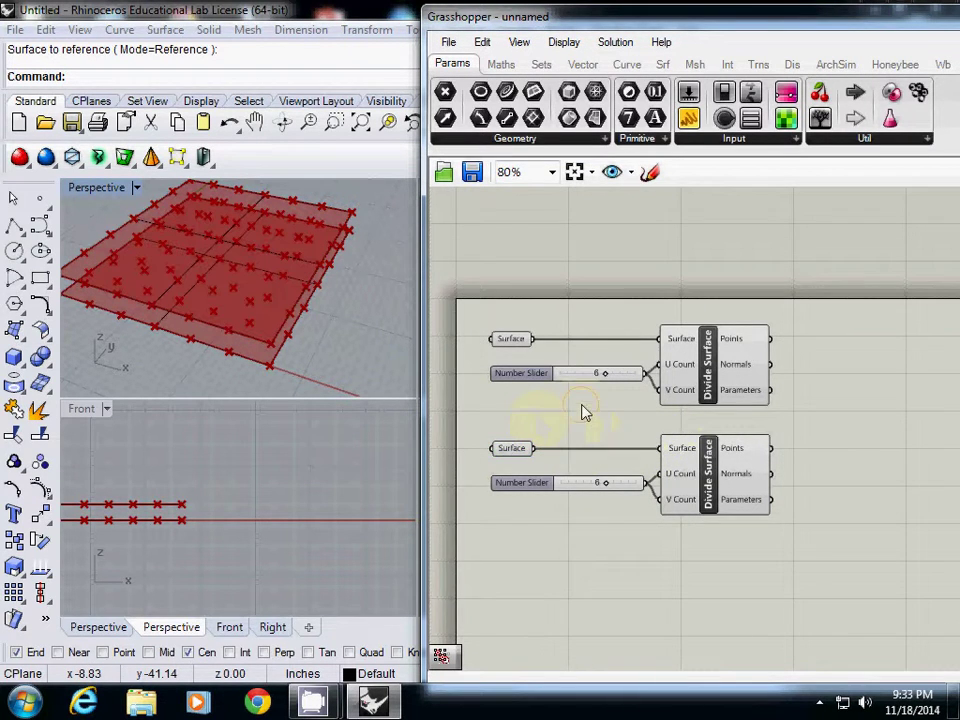
Add a Morph 3D component and place it to the right of the two Divide Surface components.
scroll(713, 447, down, 2)
right_drag(706, 441, 761, 428)
scroll(647, 412, up, 4)
click(677, 396)
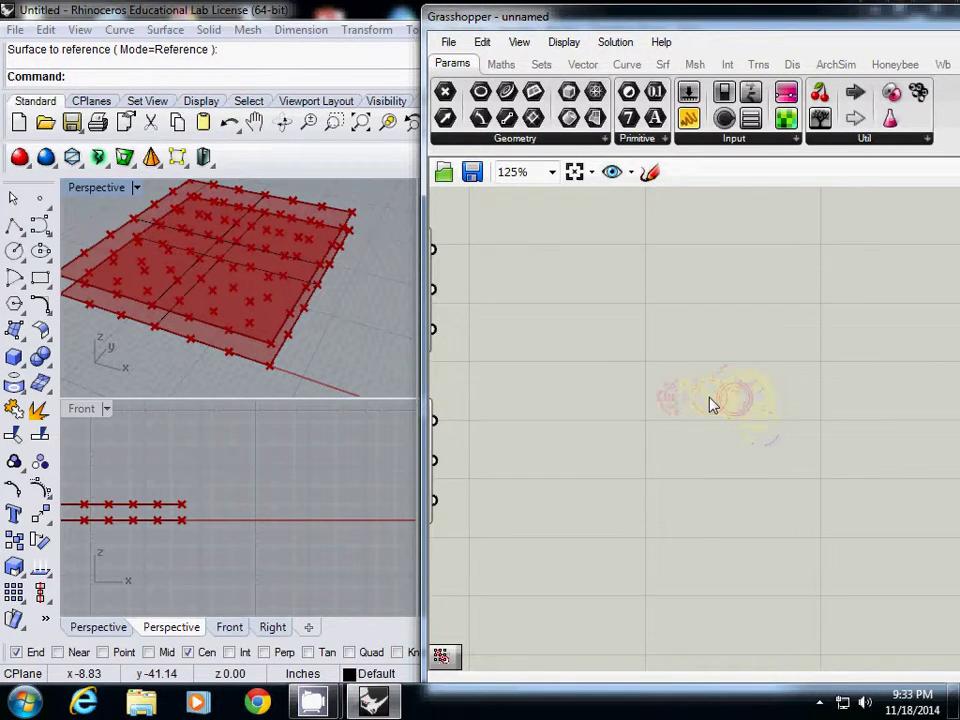
right_drag(590, 362, 564, 350)
scroll(632, 388, down, 5)
click(722, 425)
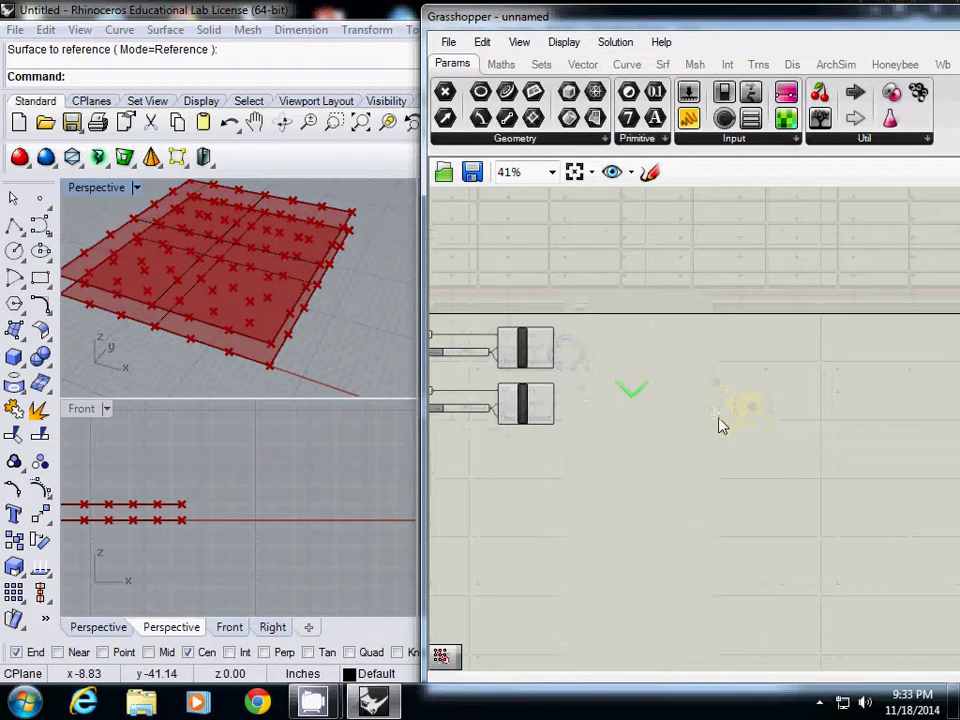
scroll(621, 377, up, 4)
double_click(656, 386)
text(m)
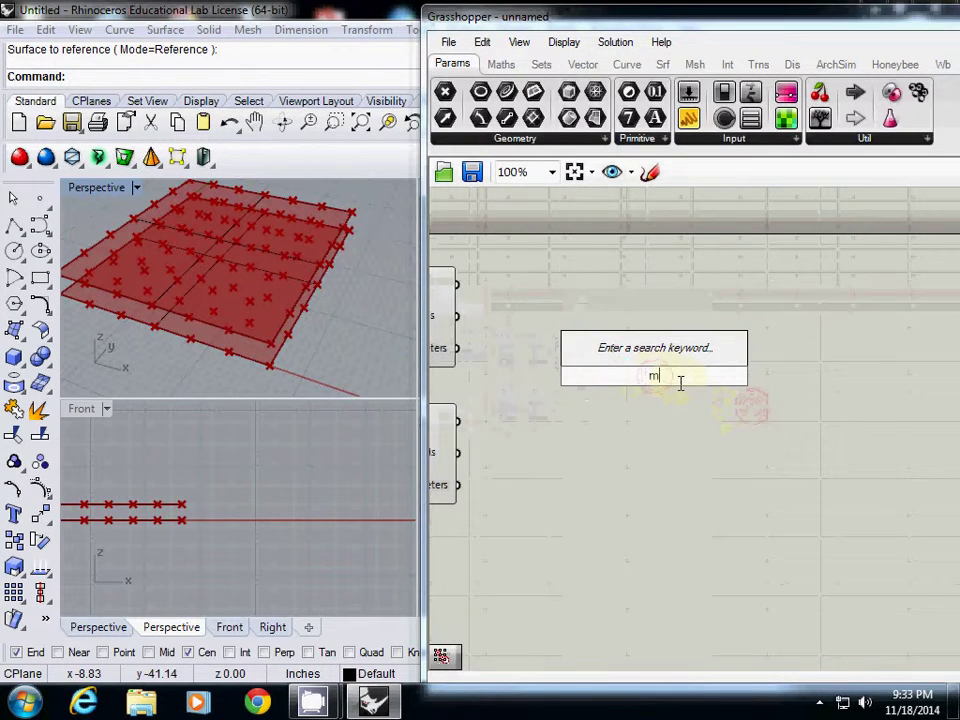
text(or)
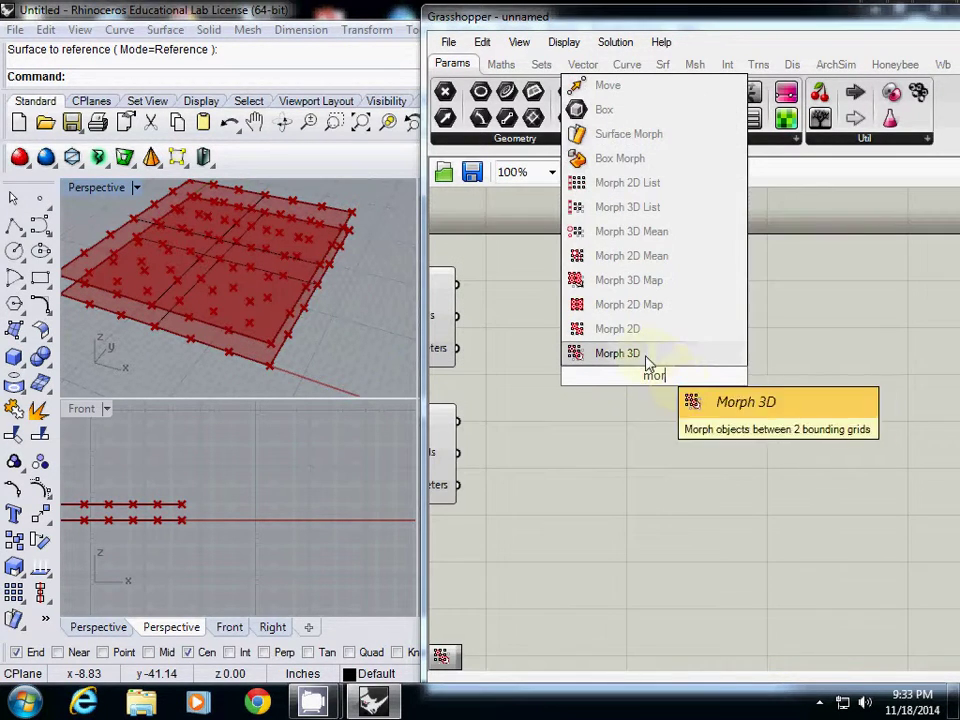
click(647, 356)
right_drag(680, 400, 806, 424)
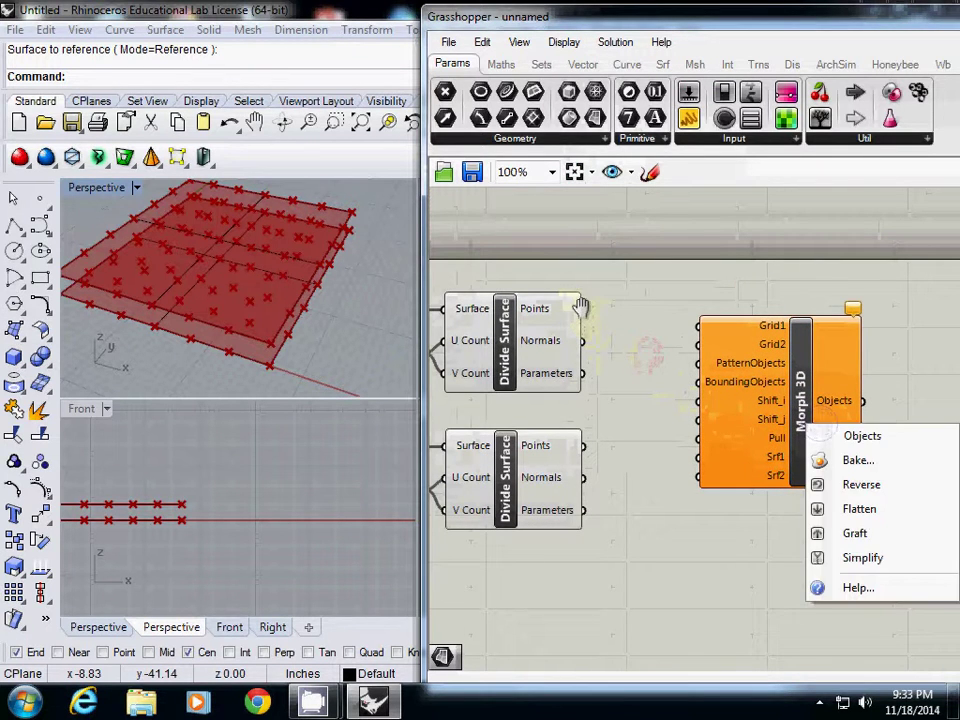
Wire the upper Divide Surface's Points to Grid1 and the lower one's Points to Grid2 of Morph 3D.
drag(582, 308, 676, 335)
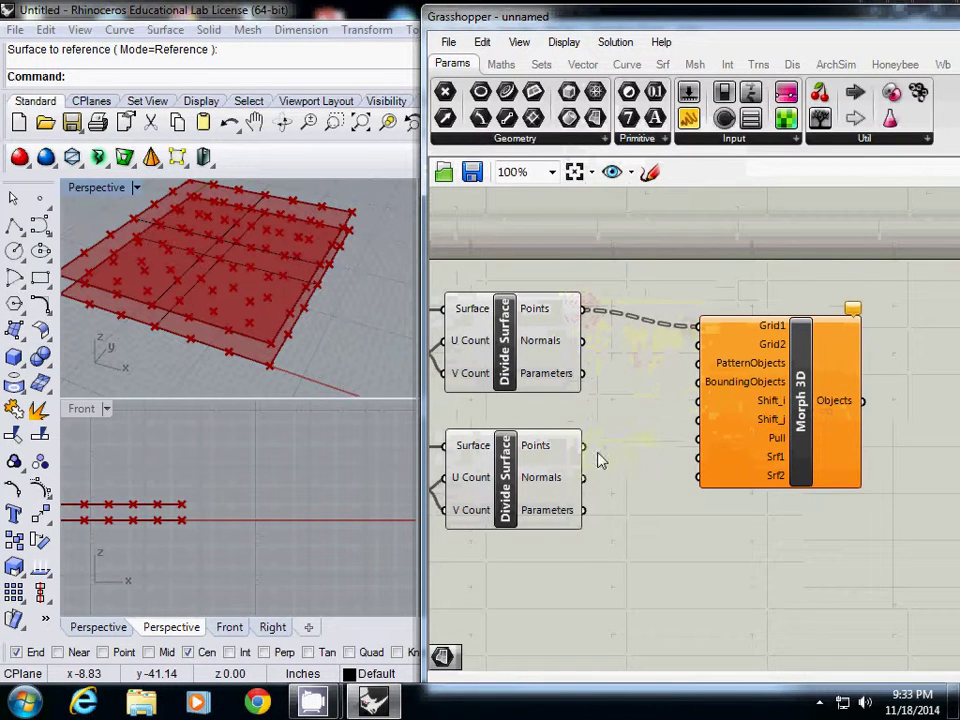
drag(583, 446, 694, 349)
scroll(666, 420, down, 4)
right_drag(666, 420, 664, 360)
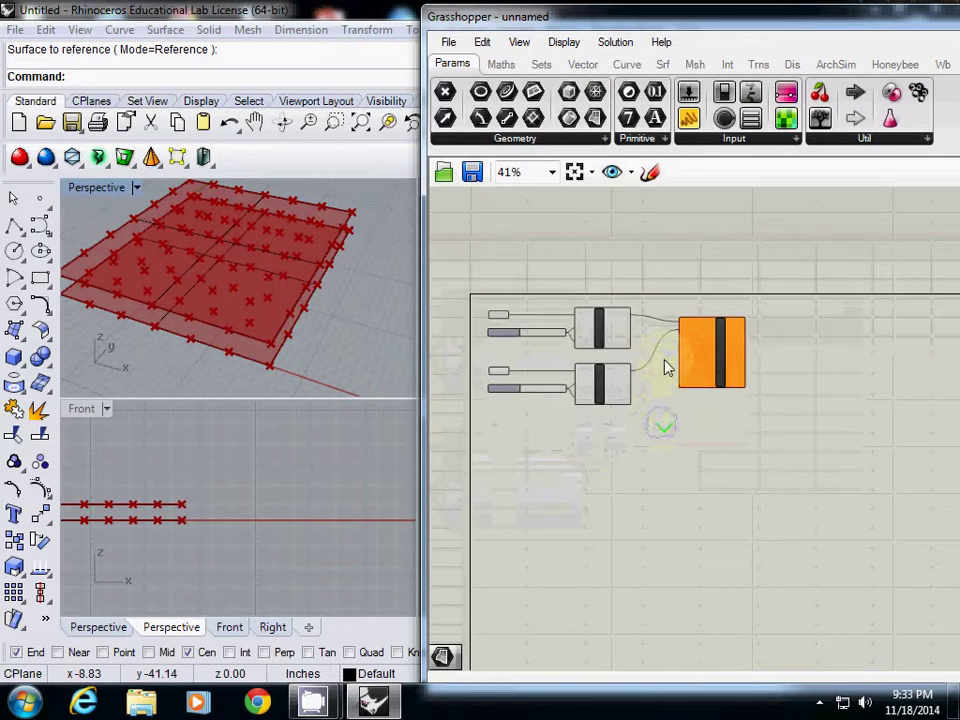
Extract the PatternObjects input of Morph 3D as a separate parameter and move it farther away from the component.
click(724, 407)
scroll(700, 442, up, 6)
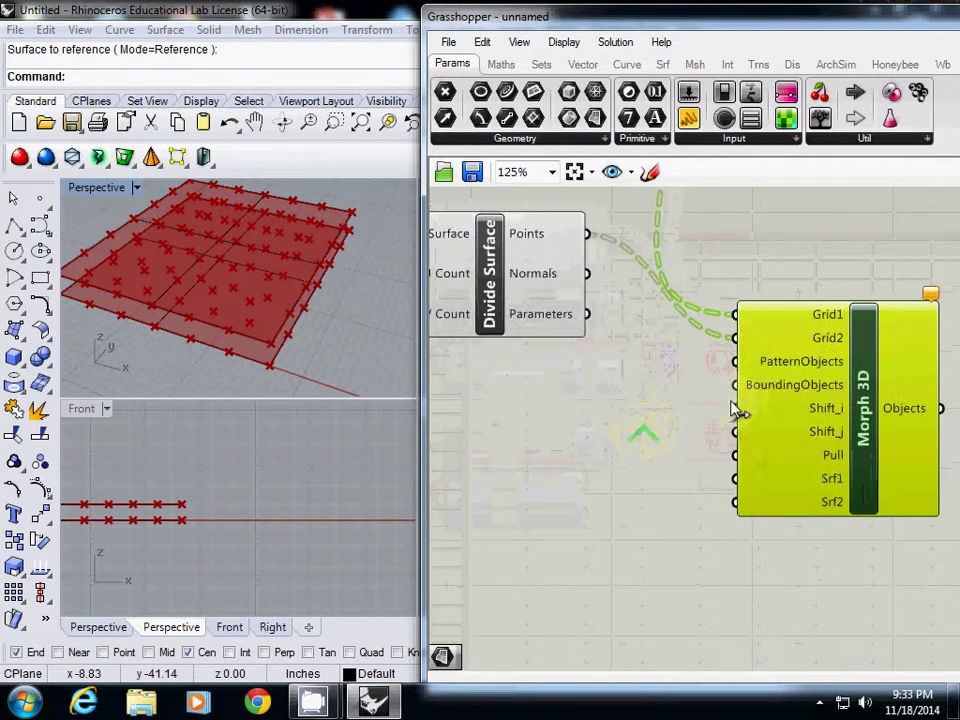
right_click(785, 367)
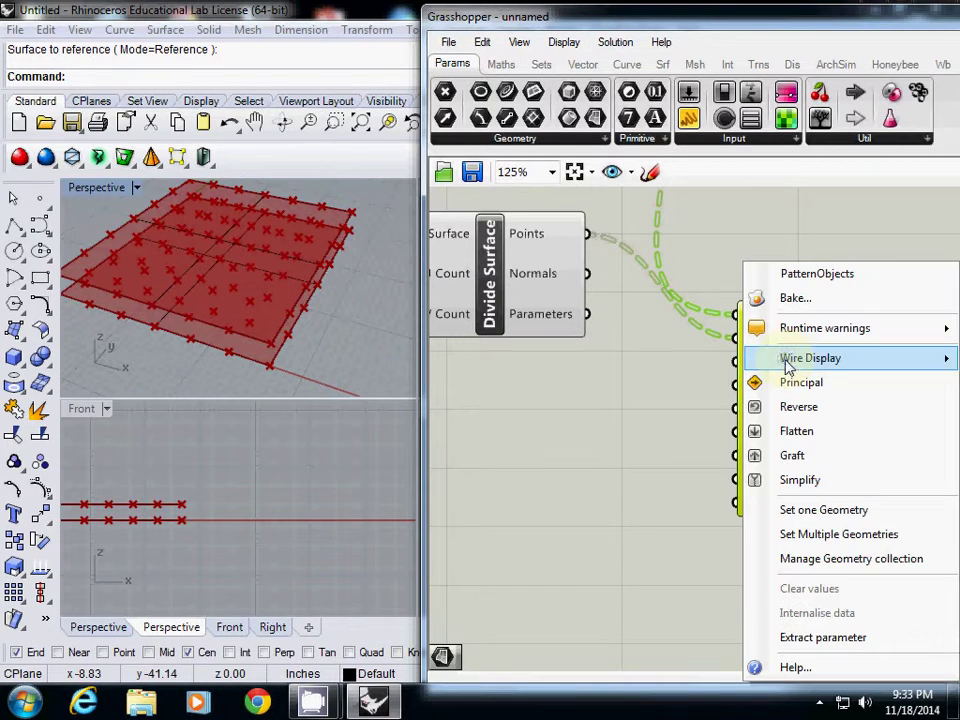
click(842, 638)
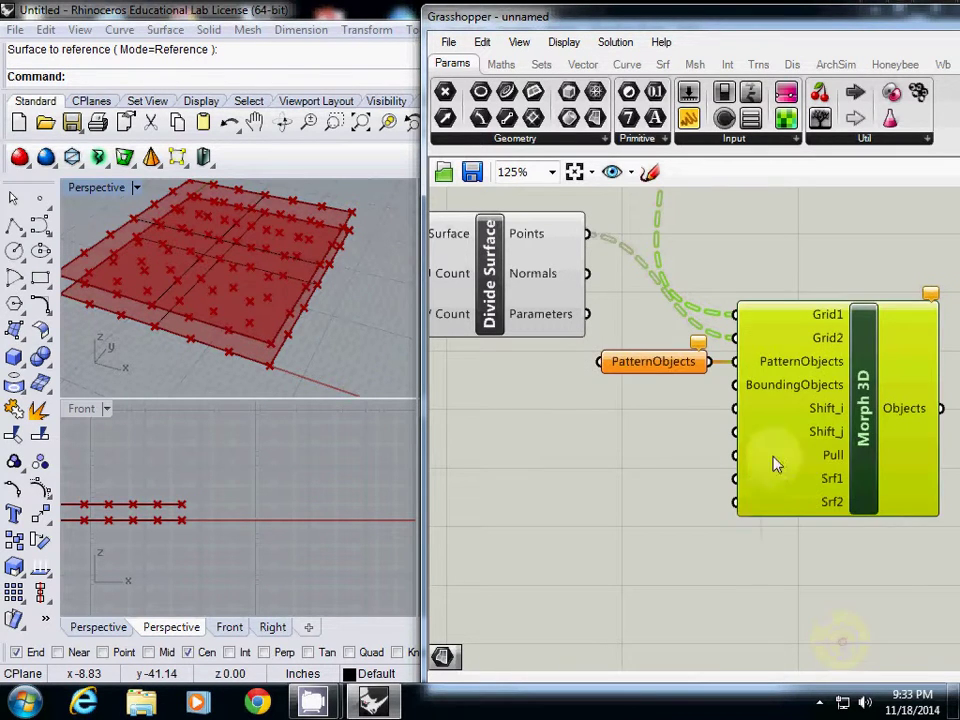
click(679, 370)
drag(679, 372, 548, 393)
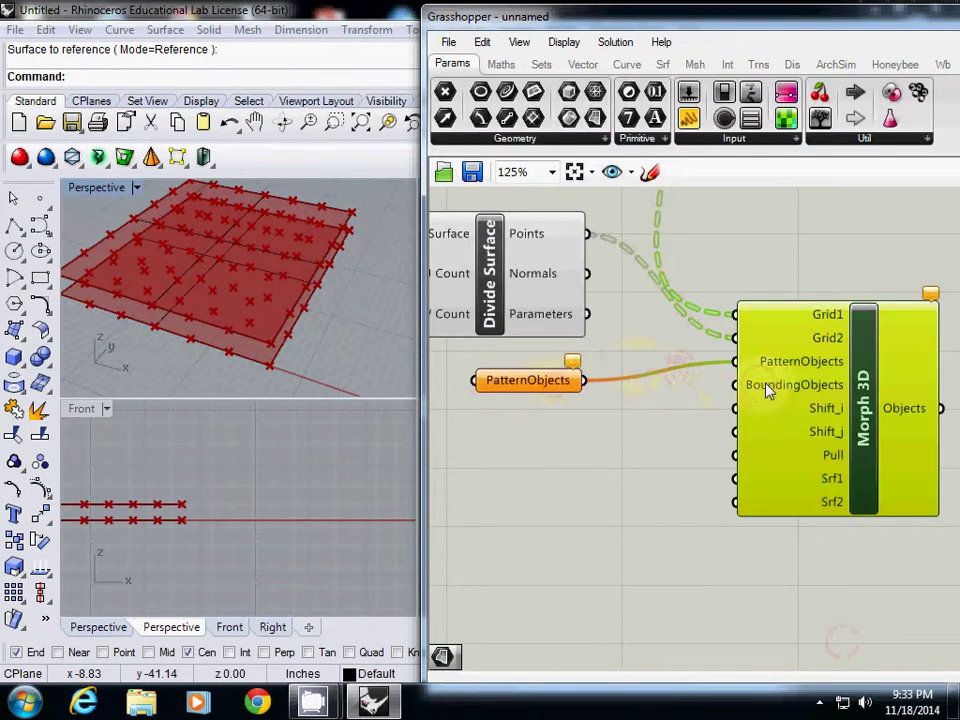
Extract the BoundingObjects input of Morph 3D as a parameter and place it below the PatternObjects parameter.
right_click(740, 385)
click(840, 637)
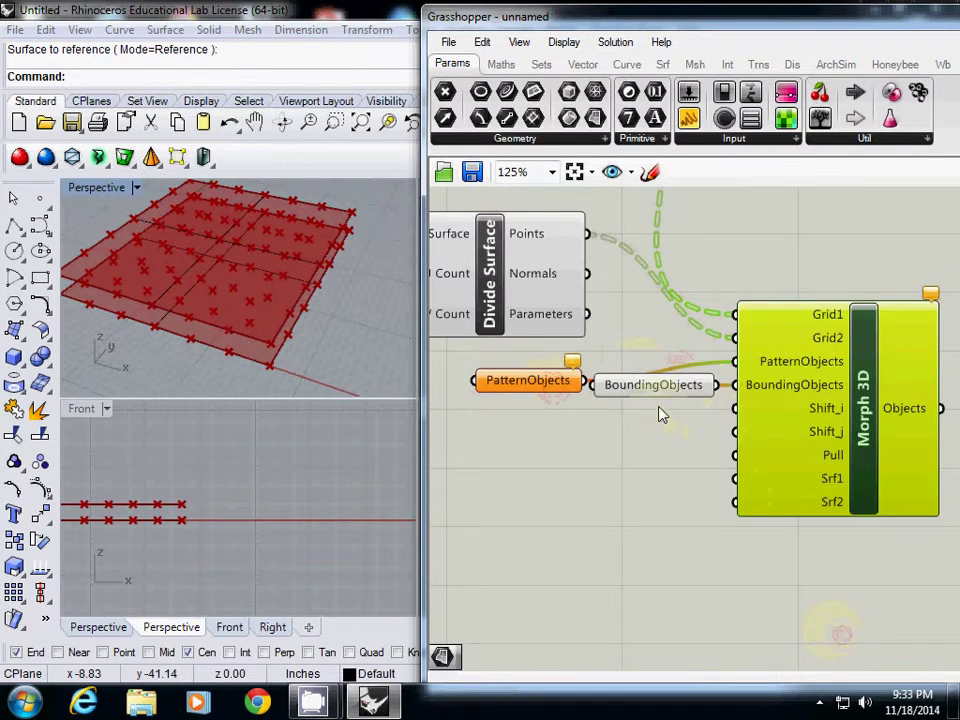
drag(660, 391, 544, 427)
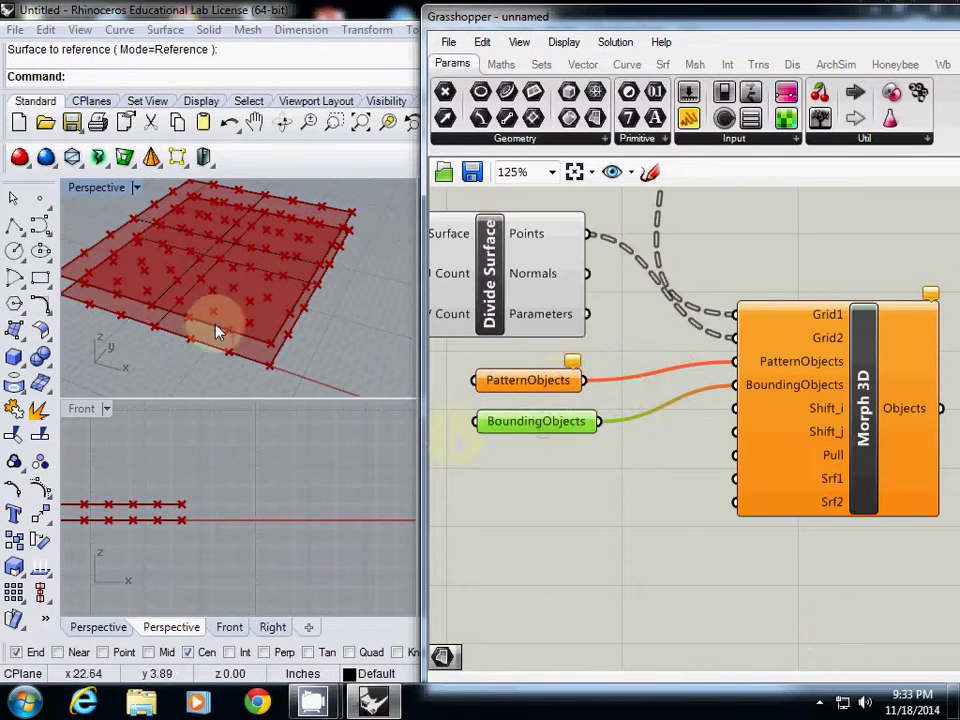
Draw a small closed degree-3 control-point curve on the ground in front of the planes in the Perspective view.
mouse_move(217, 332)
right_down()
mouse_move(246, 332)
mouse_move(218, 317)
mouse_move(230, 341)
mouse_move(208, 339)
mouse_move(253, 336)
mouse_move(214, 326)
right_up()
scroll(222, 315, down, 4)
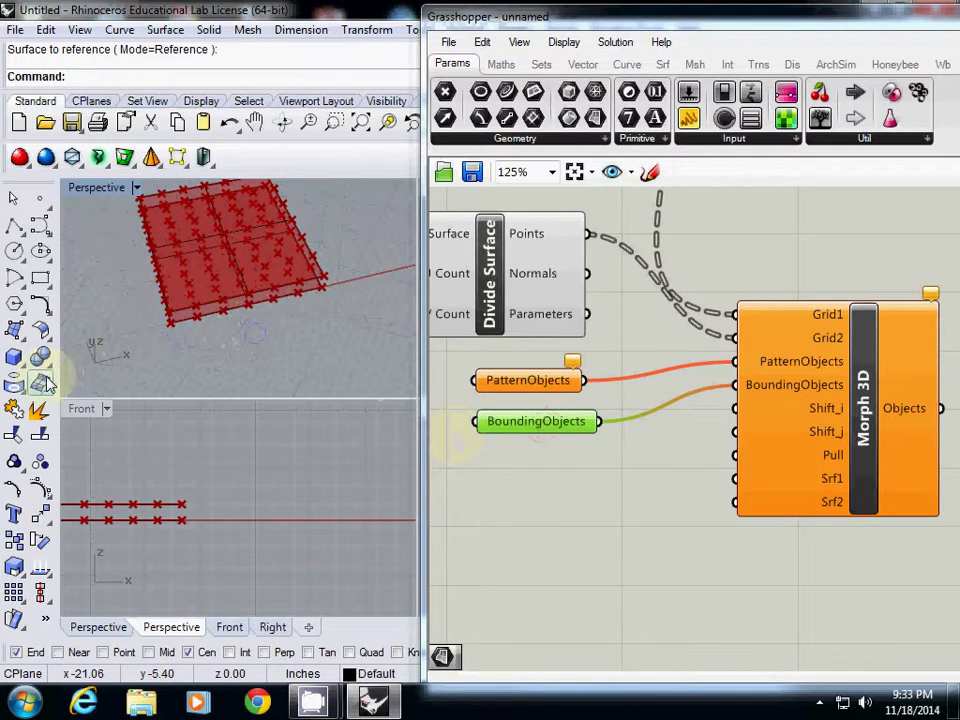
click(40, 228)
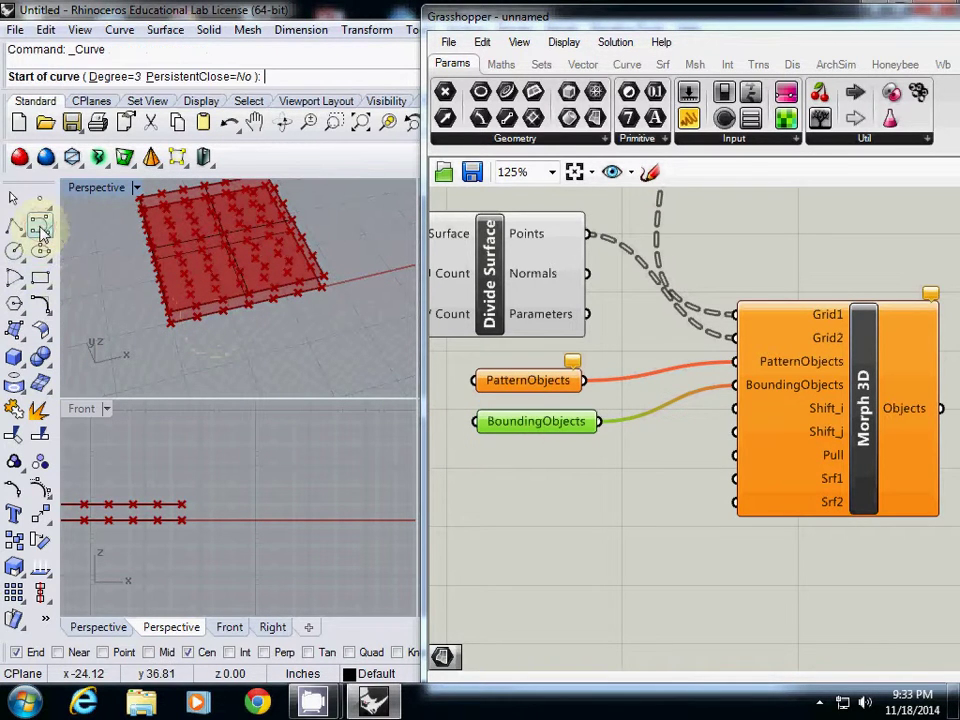
click(203, 347)
click(188, 370)
click(216, 382)
click(236, 365)
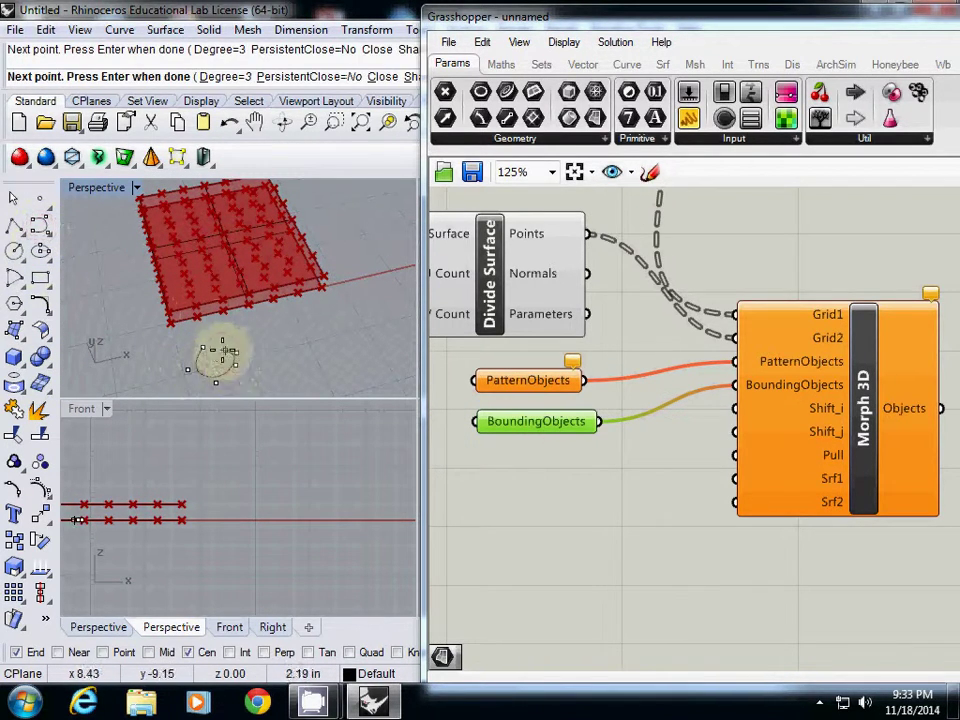
click(204, 347)
mouse_move(250, 364)
right_down()
mouse_move(229, 337)
mouse_move(265, 370)
right_up()
scroll(228, 340, up, 4)
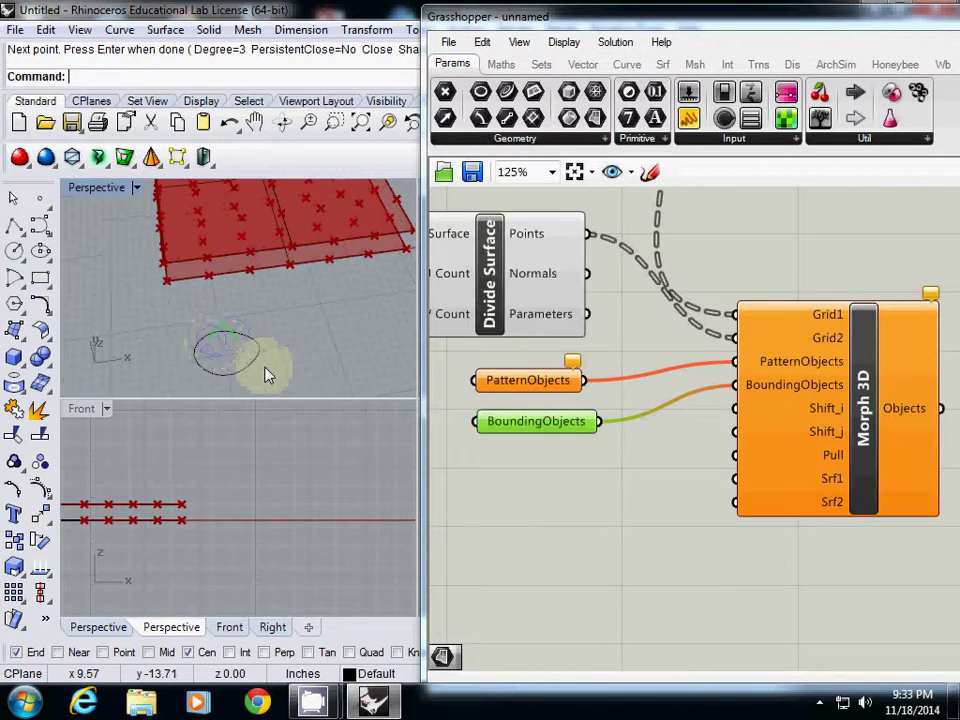
Draw a rectangle on the ground enclosing the closed curve with a margin on every side.
click(251, 371)
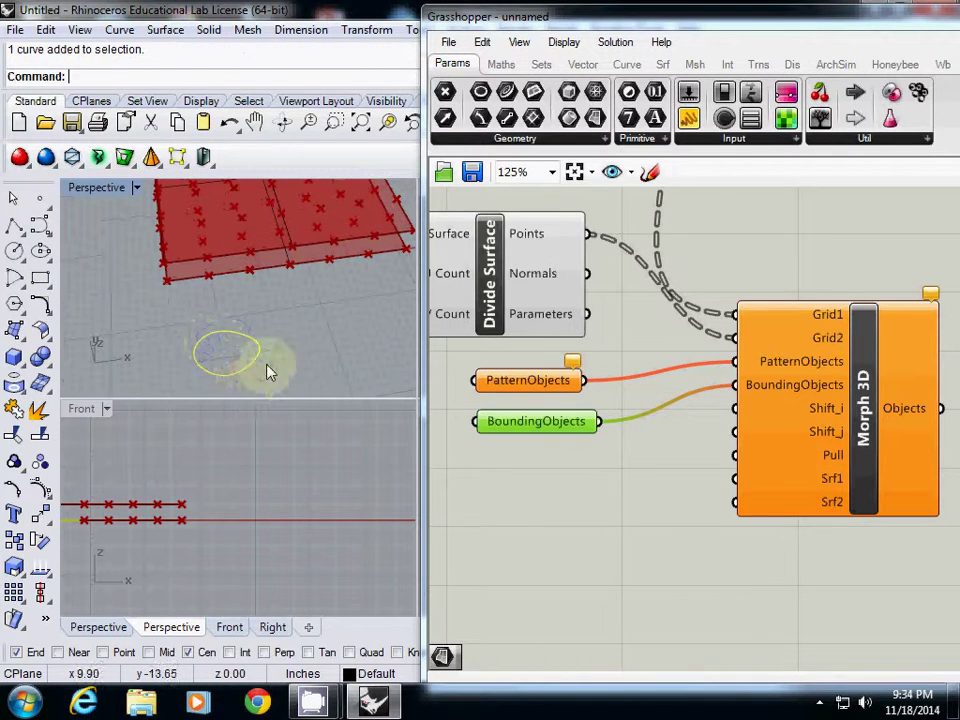
click(80, 288)
click(45, 283)
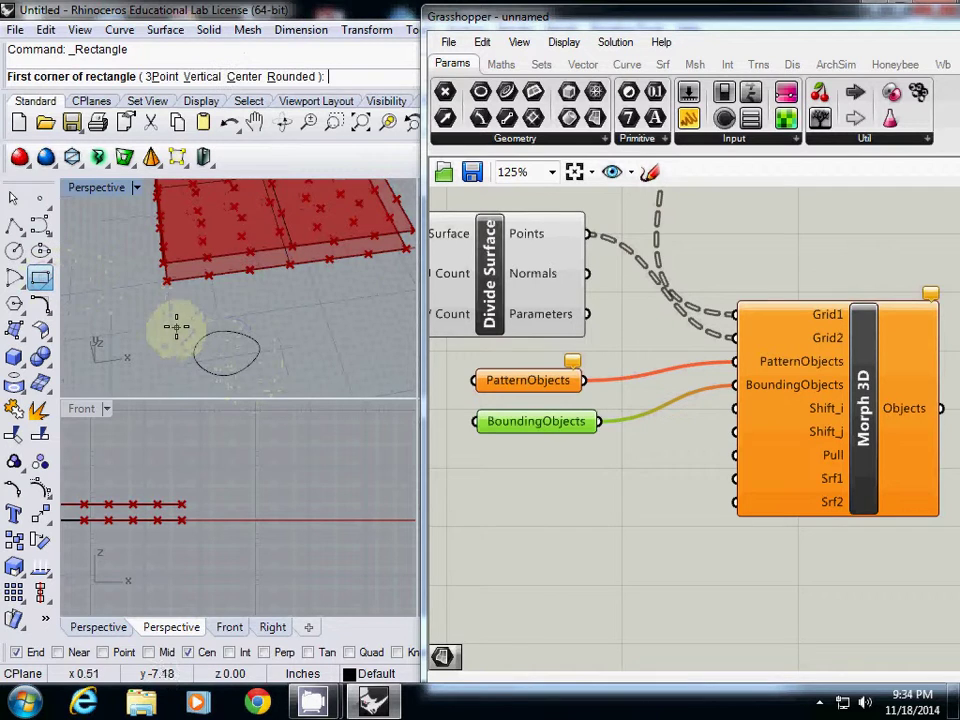
click(182, 322)
right_drag(278, 388, 207, 362)
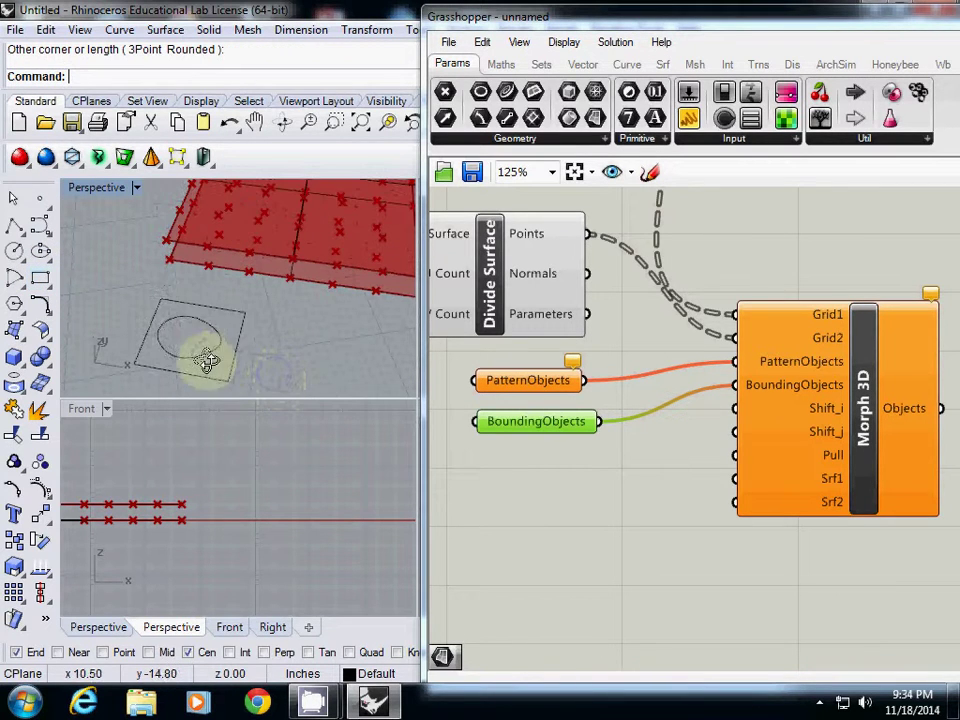
Extrude the closed curve and its rectangle together as a solid about 3.5 inches tall with the closed curve as a hole.
click(196, 338)
text(Extrd)
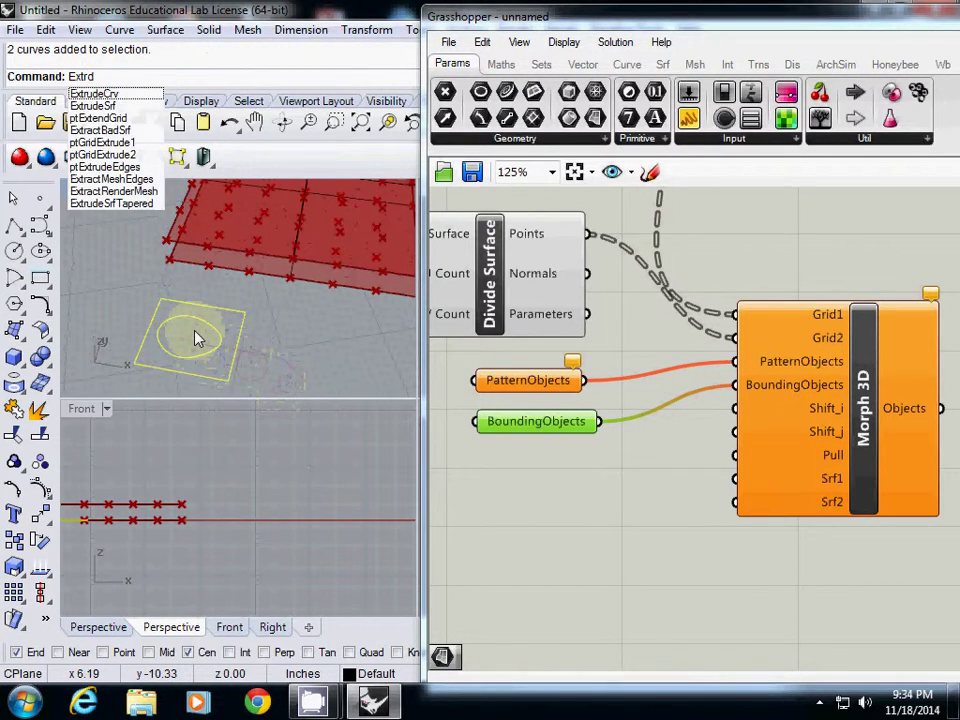
key(BackSpace)
text(udeCrv)
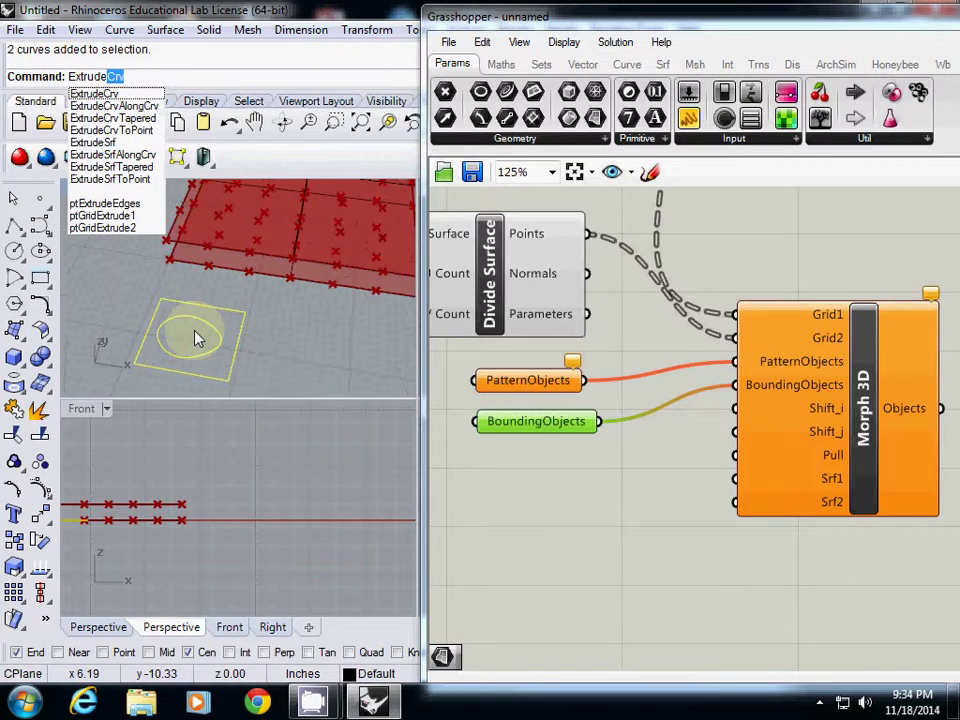
key(Return)
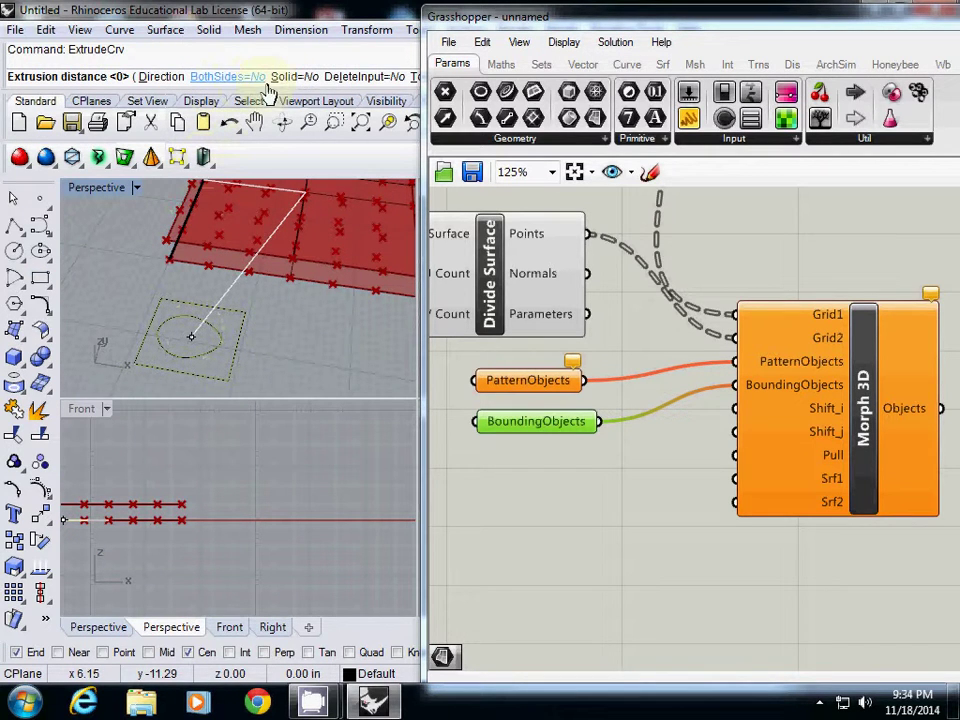
click(291, 77)
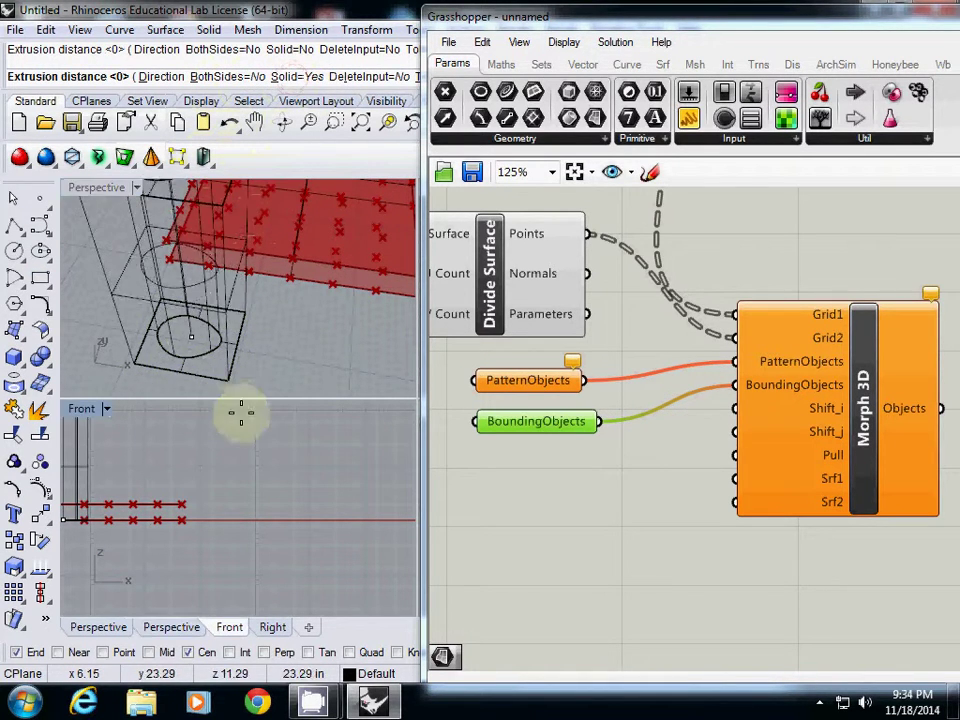
click(289, 77)
right_drag(240, 508, 341, 518)
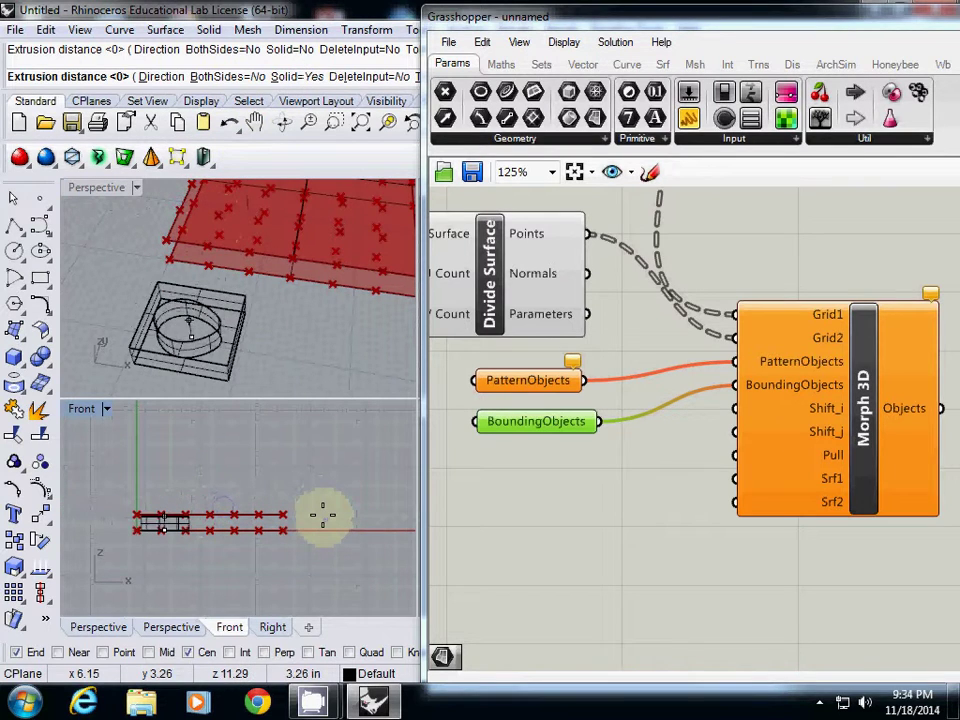
click(323, 515)
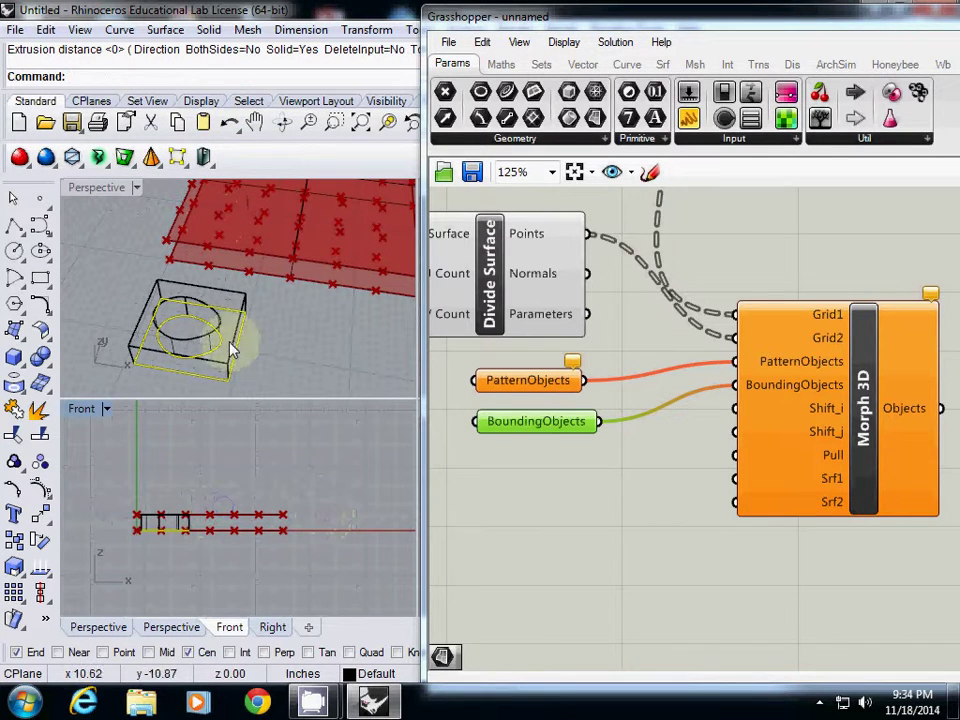
key(Escape)
Inspect the extruded block in the Artistic display mode and return the Perspective view to Wireframe.
click(133, 187)
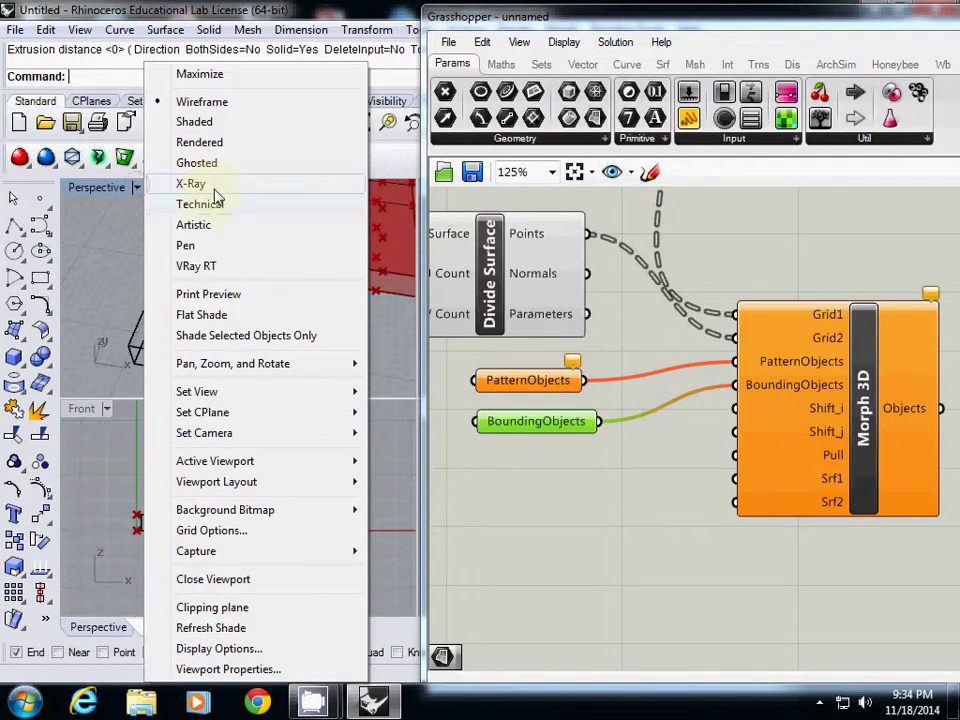
click(230, 222)
right_drag(209, 334, 166, 334)
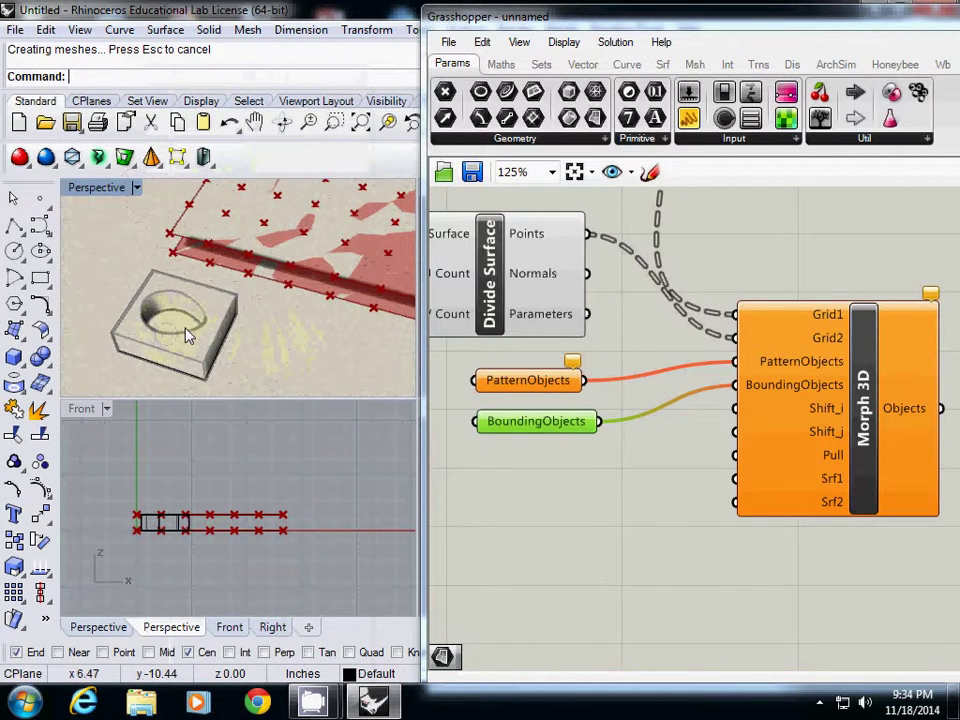
click(135, 188)
click(203, 101)
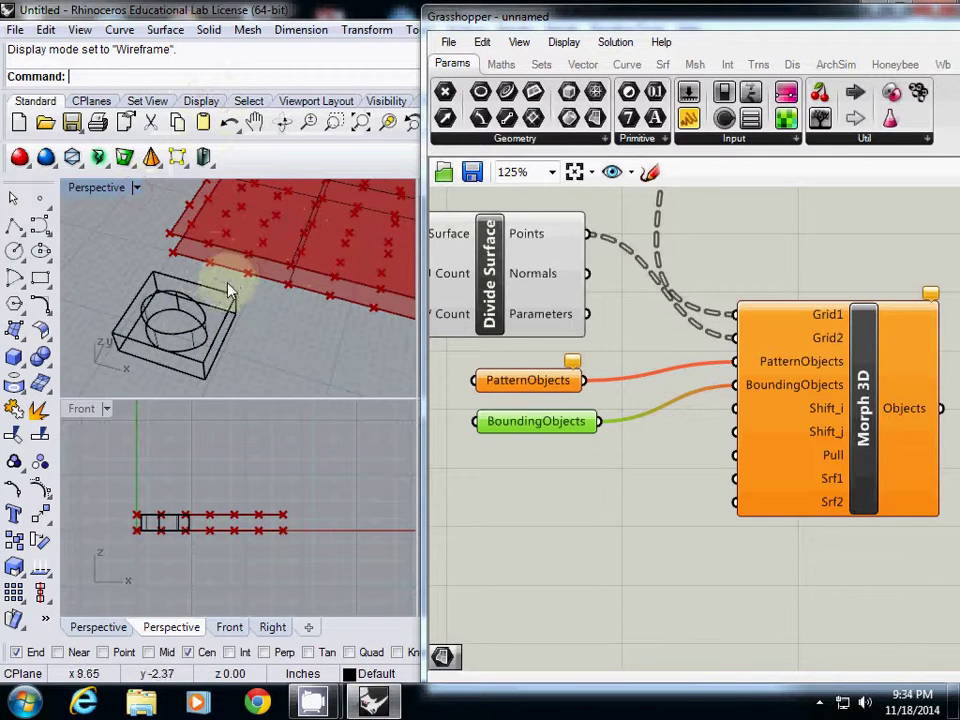
scroll(238, 291, up, 1)
scroll(238, 291, down, 7)
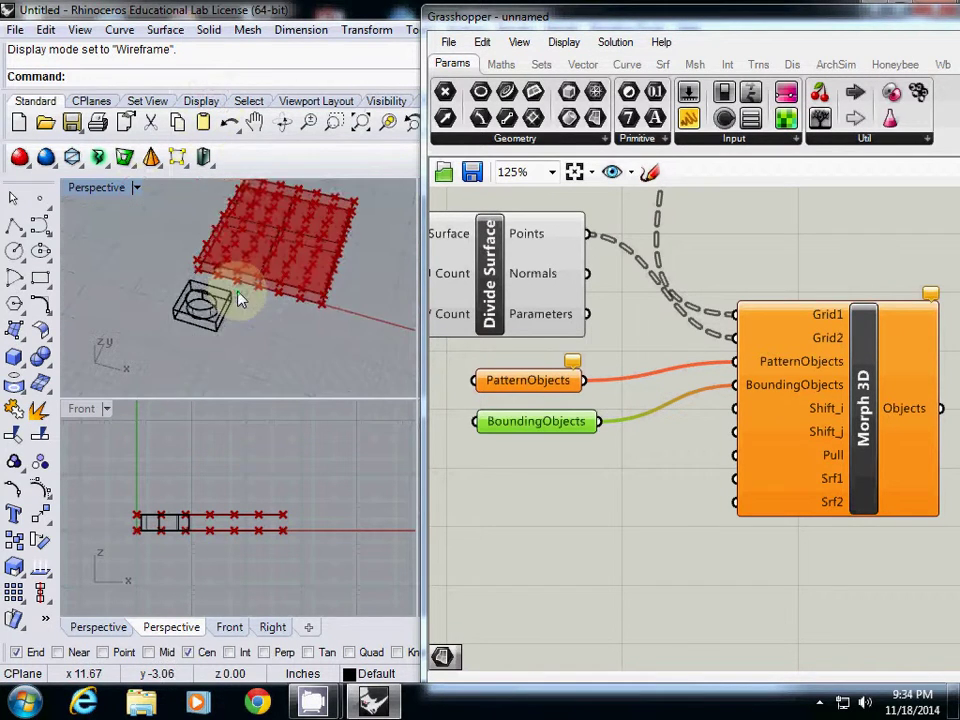
scroll(236, 292, up, 4)
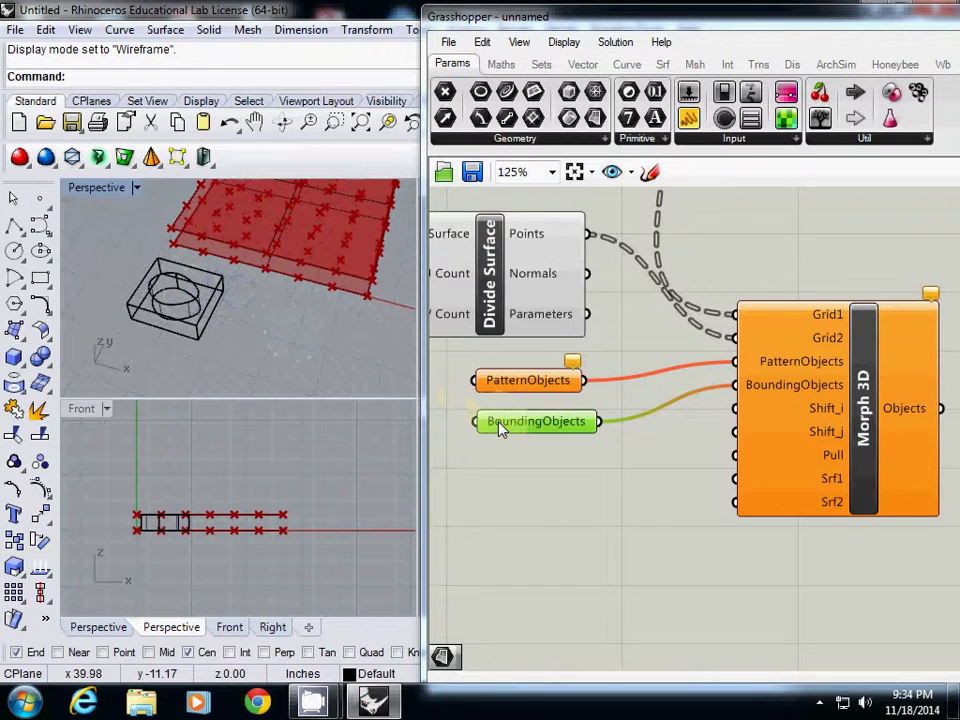
Create a bounding box around the extruded block with the hole.
click(205, 332)
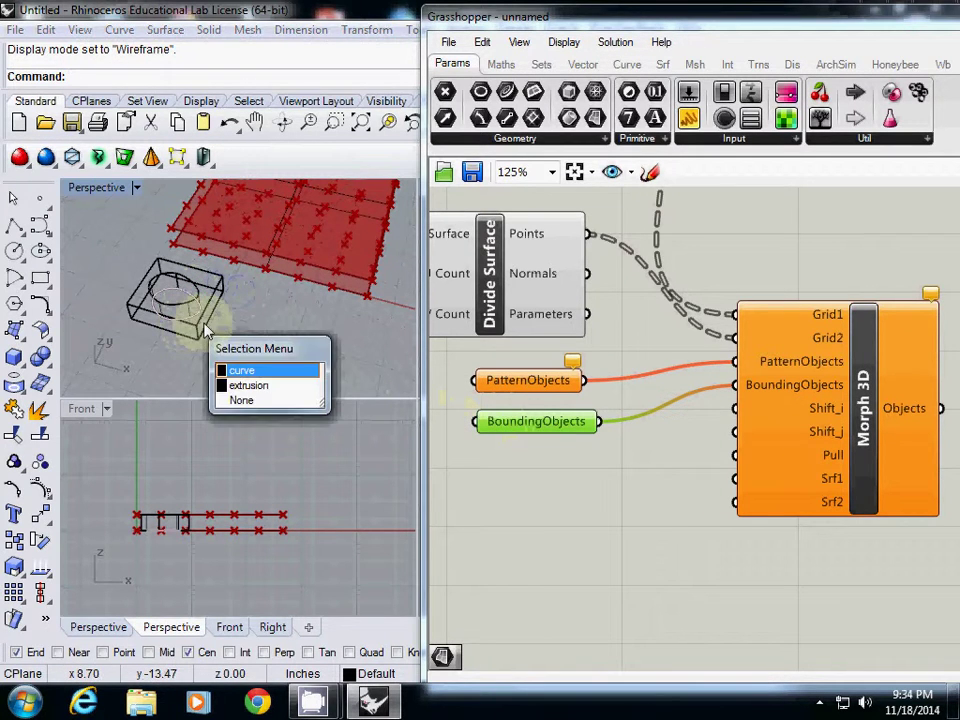
click(246, 385)
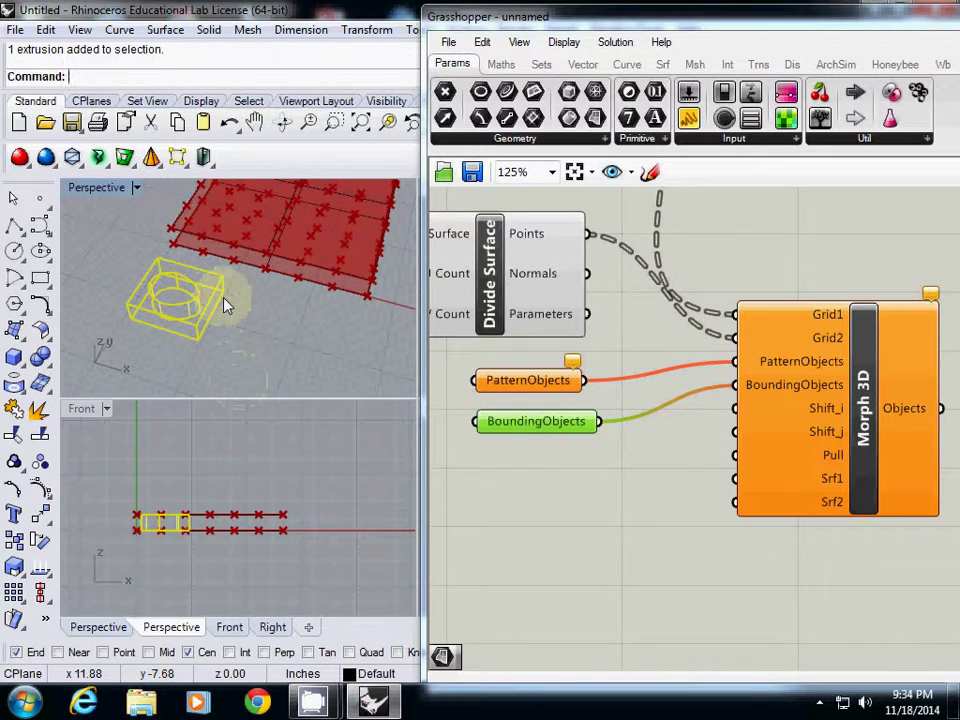
text(Boudning)
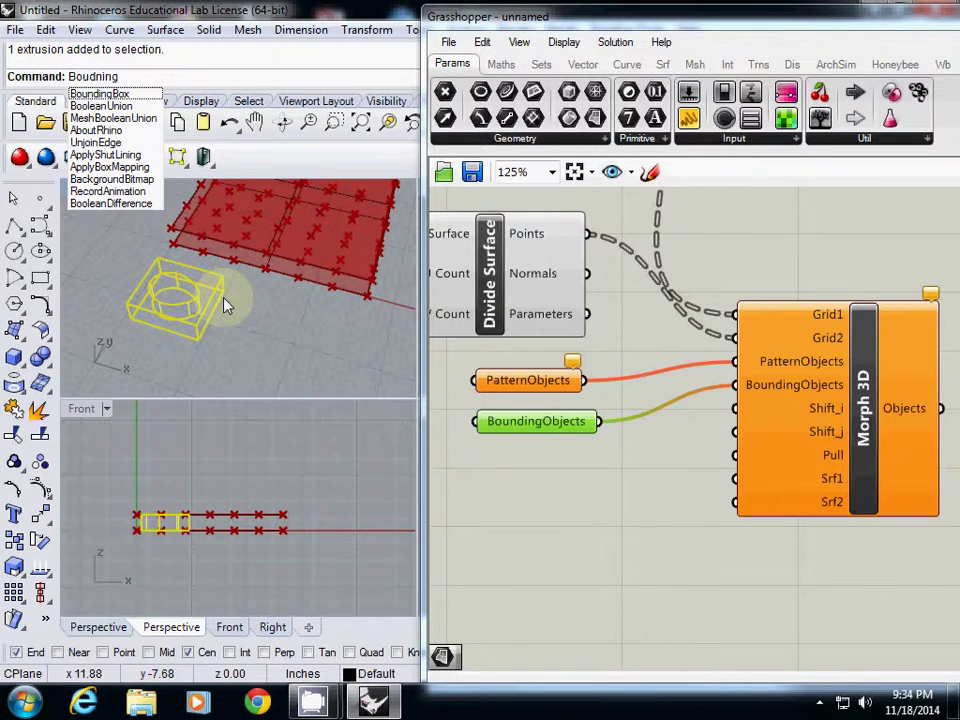
key(Return)
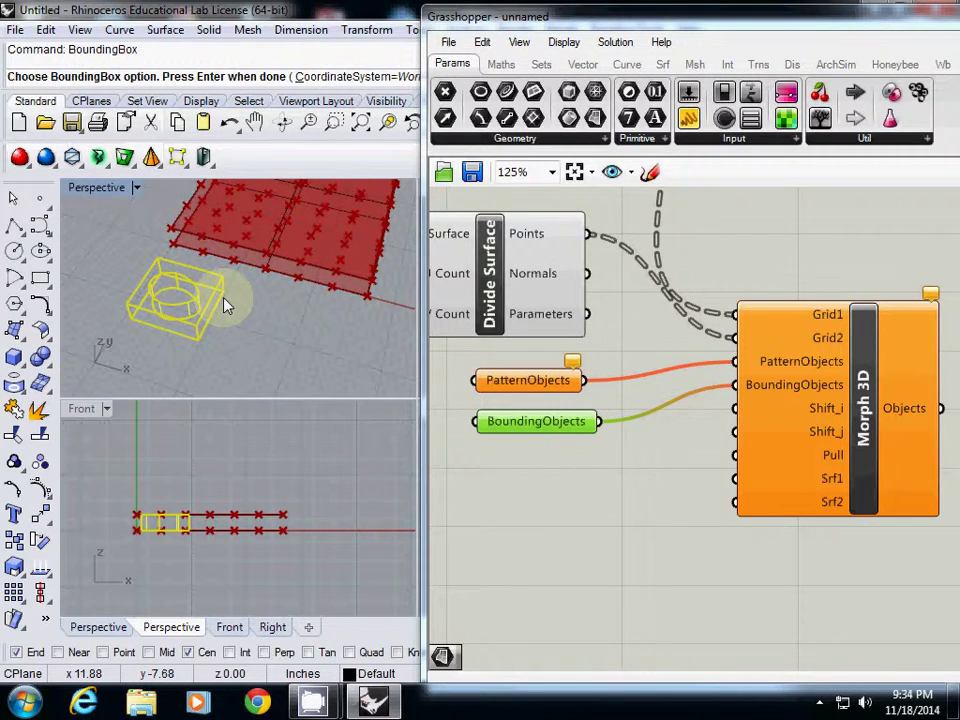
key(Return)
key(Escape)
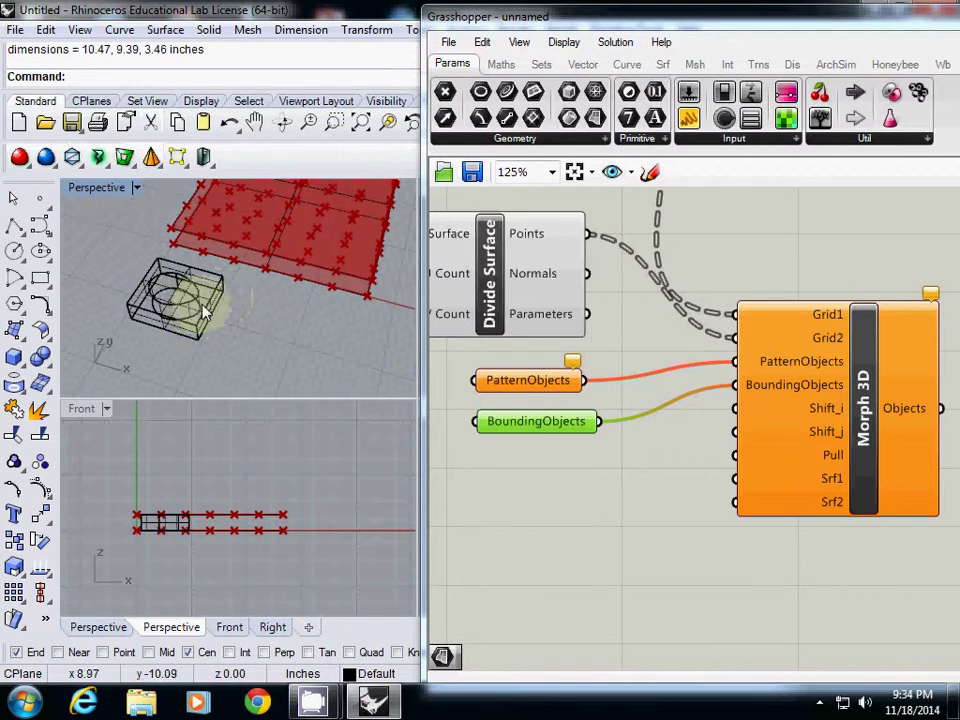
Reference the extruded block with the hole in the PatternObjects parameter.
right_drag(203, 313, 226, 327)
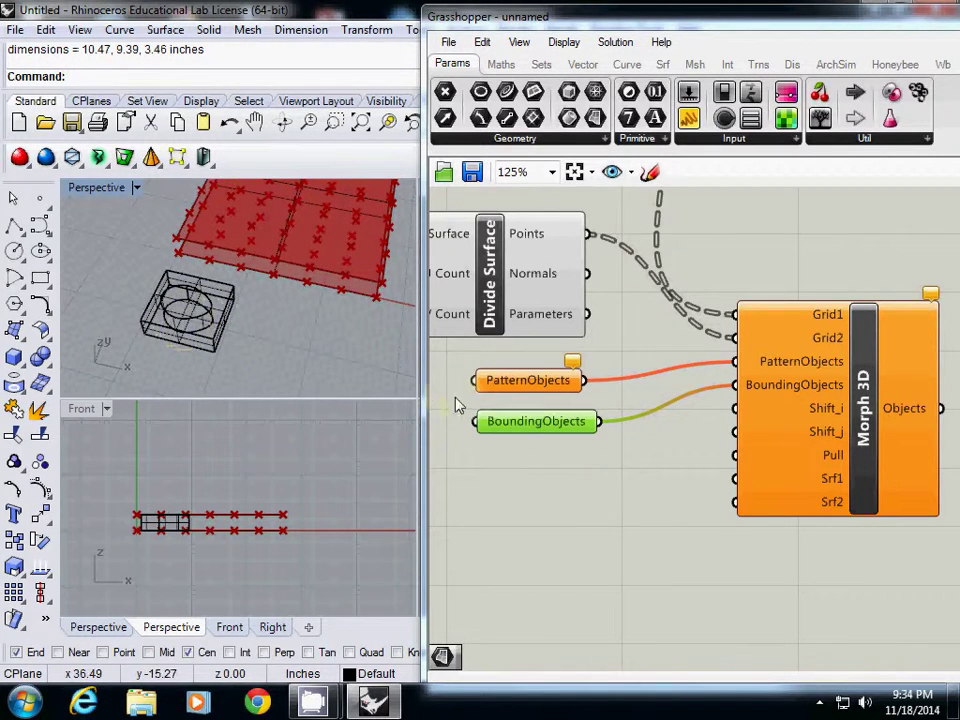
right_click(485, 381)
click(575, 510)
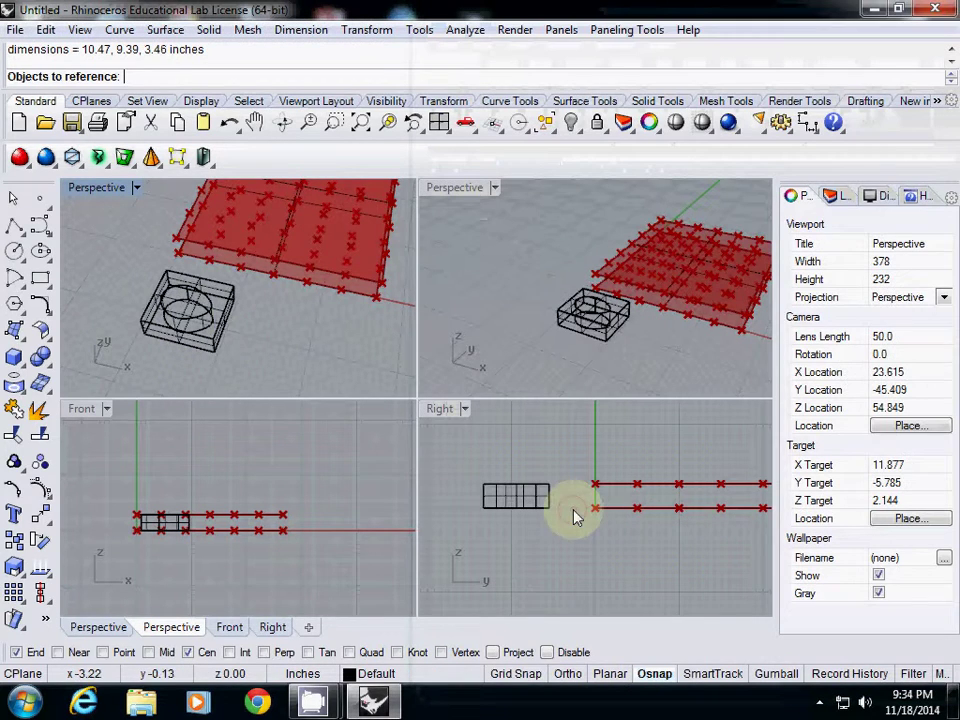
scroll(180, 330, up, 3)
click(198, 290)
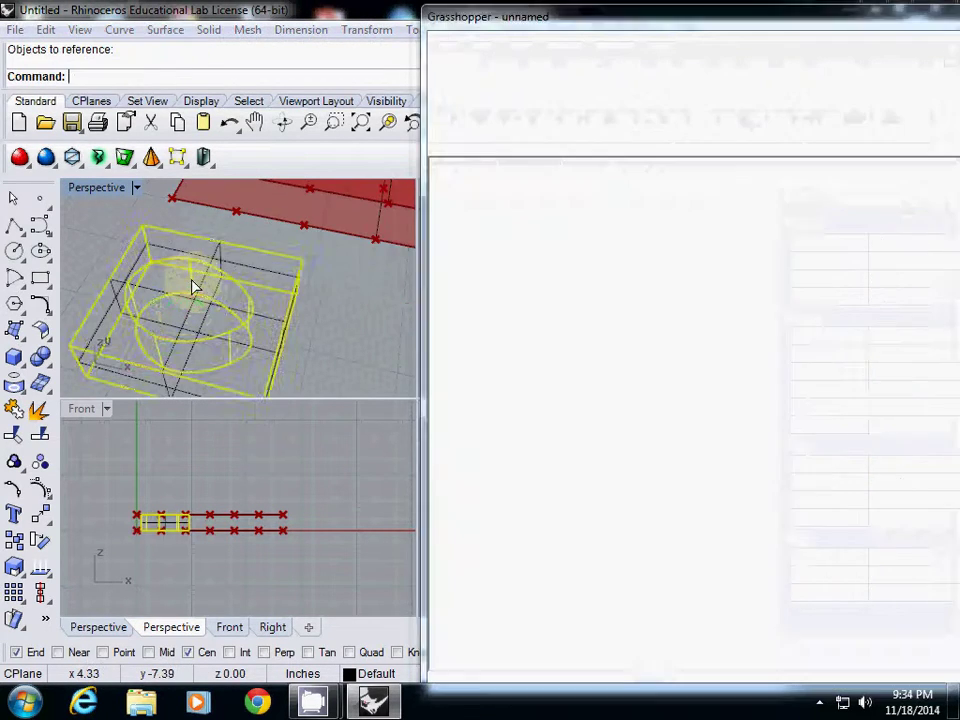
scroll(222, 288, down, 5)
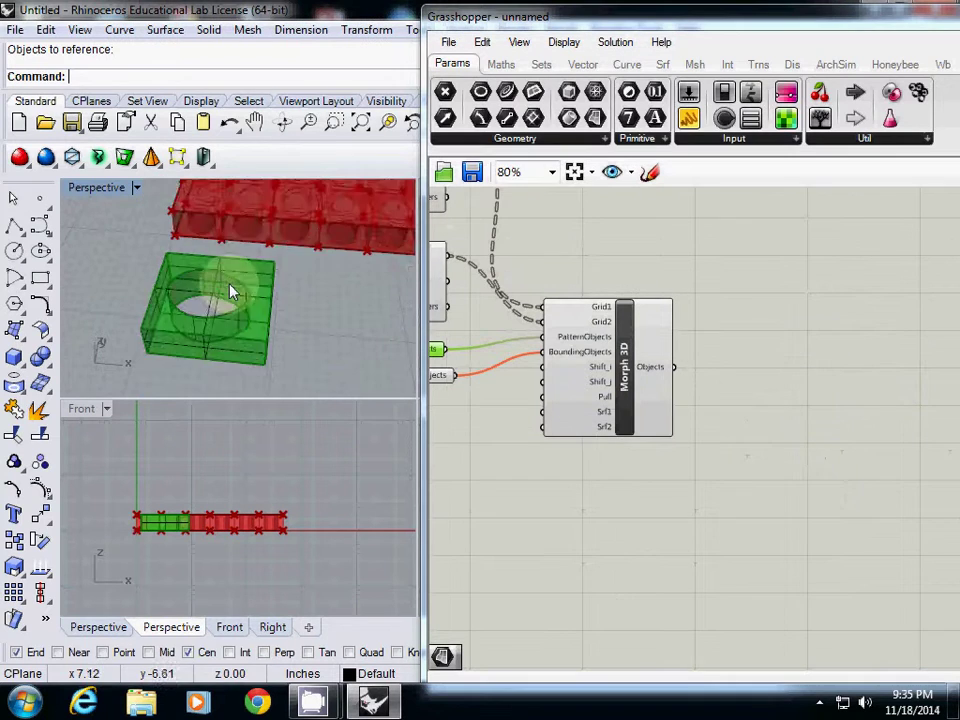
Reference the bounding box around the block in the BoundingObjects parameter.
right_click(260, 231)
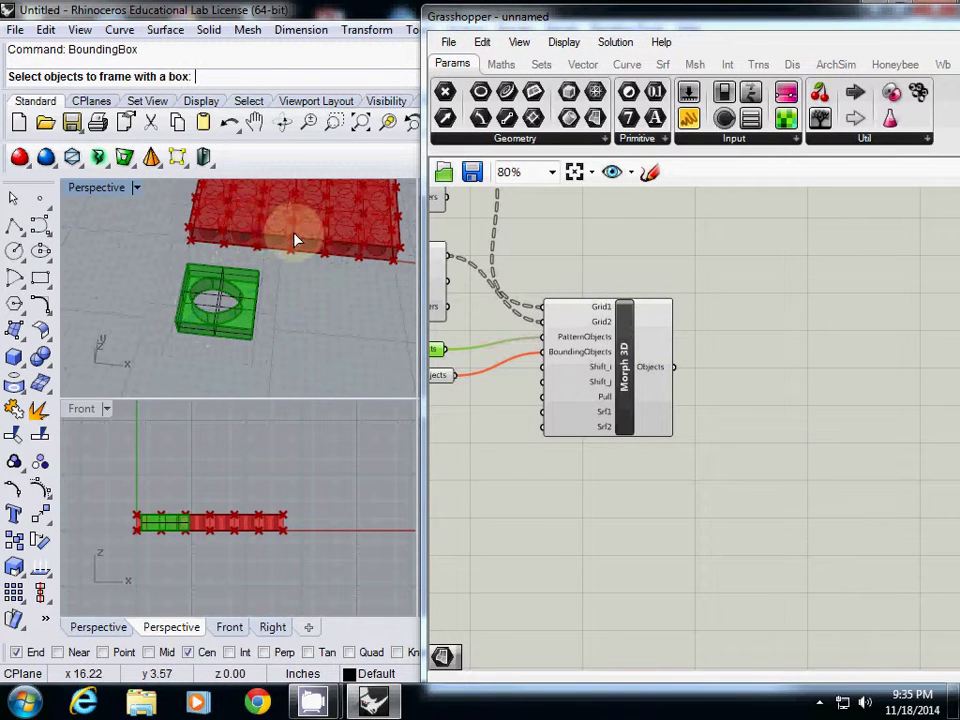
shift+right_drag(295, 233, 238, 270)
right_drag(460, 392, 533, 394)
click(491, 381)
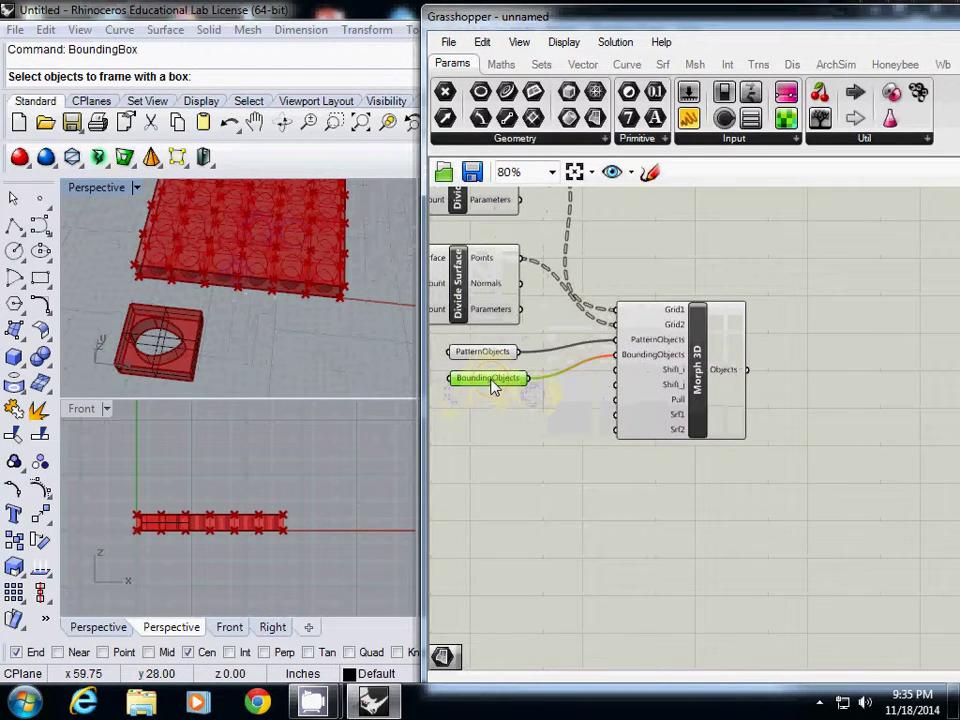
right_click(491, 381)
click(568, 510)
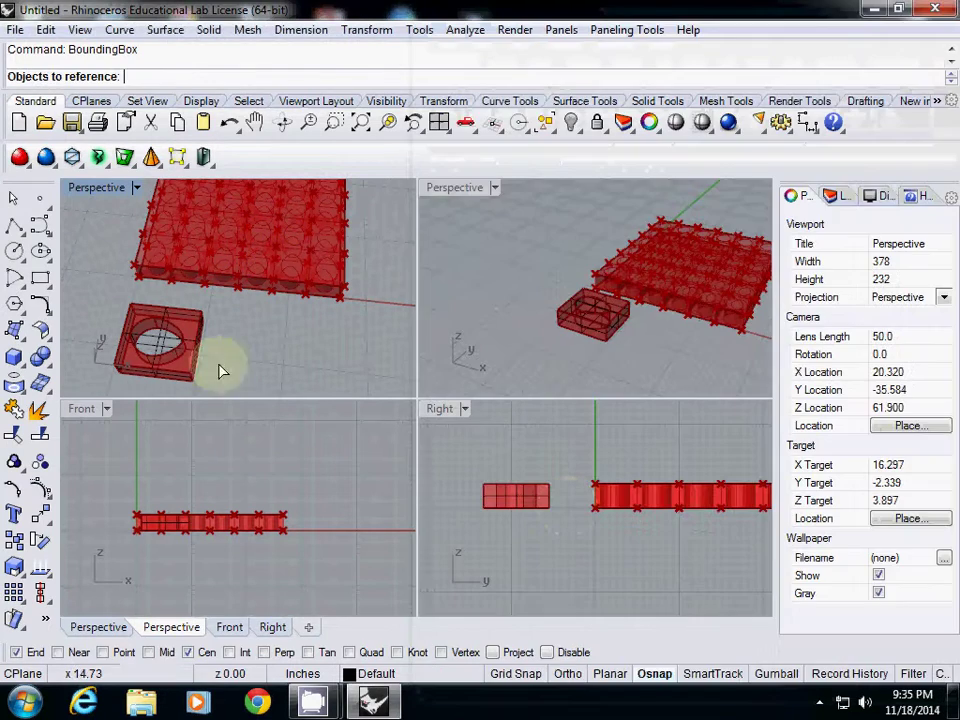
click(160, 337)
mouse_move(213, 328)
right_down()
mouse_move(229, 286)
mouse_move(244, 322)
mouse_move(204, 334)
mouse_move(293, 289)
mouse_move(244, 285)
mouse_move(214, 315)
mouse_move(205, 282)
mouse_move(200, 317)
right_up()
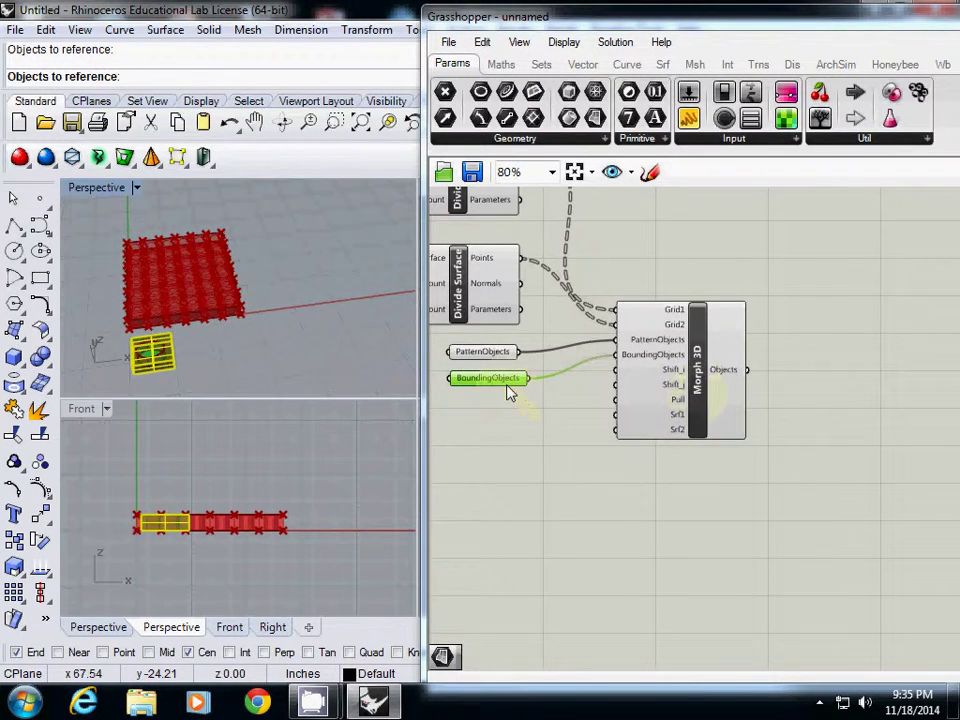
Try to bake the output of the Morph 3D component.
click(665, 400)
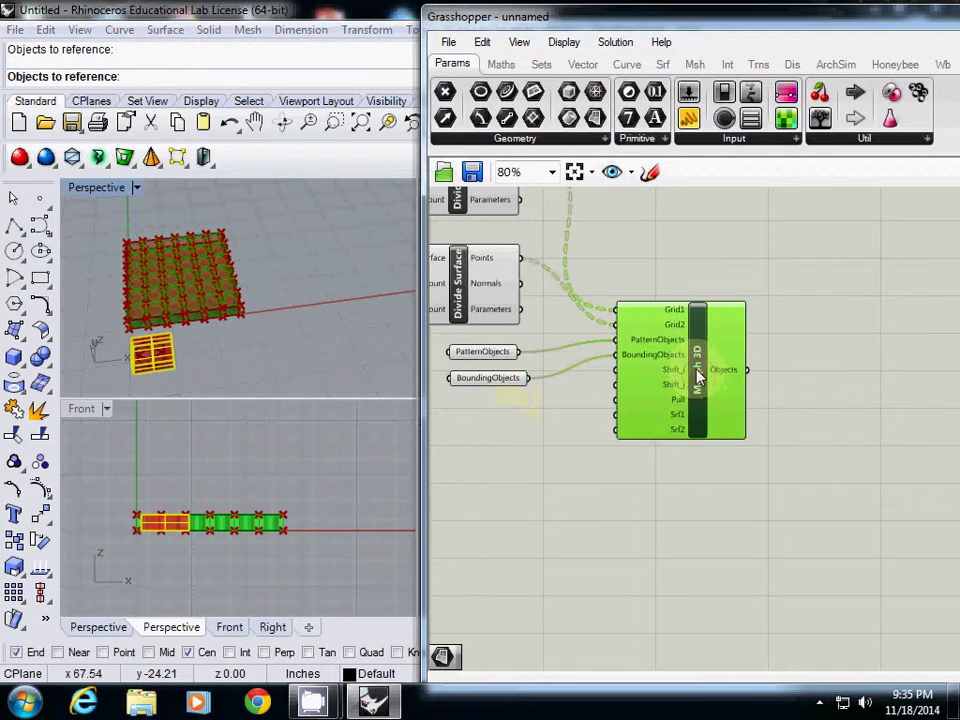
right_click(705, 378)
click(765, 456)
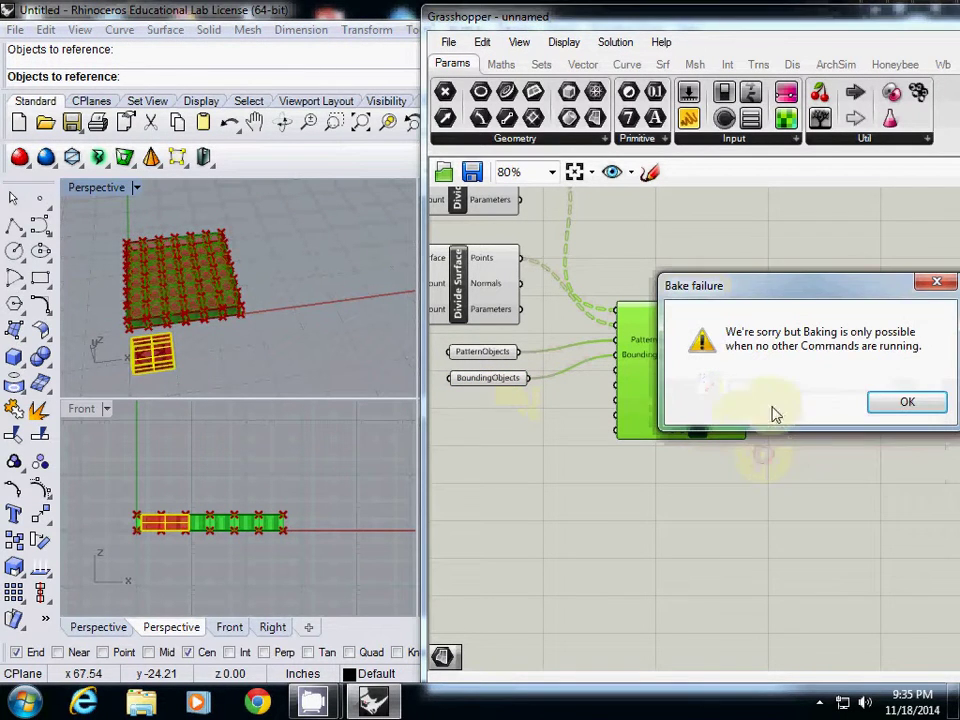
click(888, 404)
Cancel the running BoundingBox command and bake the Morph 3D output as a group on Layer 01.
key(Escape)
click(184, 80)
key(Escape)
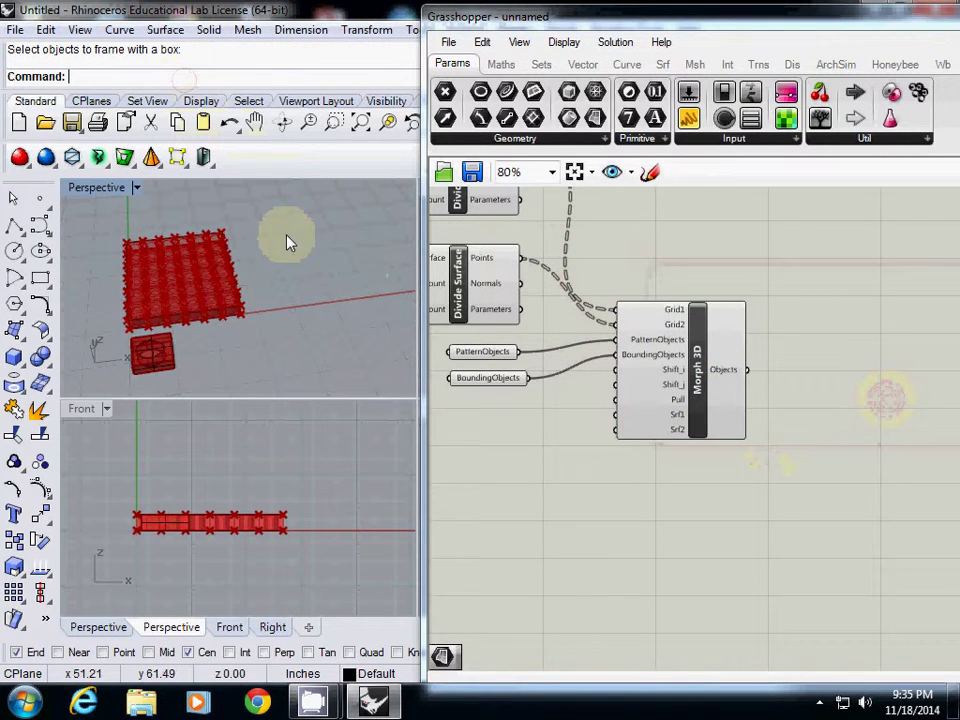
right_drag(644, 453, 660, 447)
click(716, 384)
right_click(714, 378)
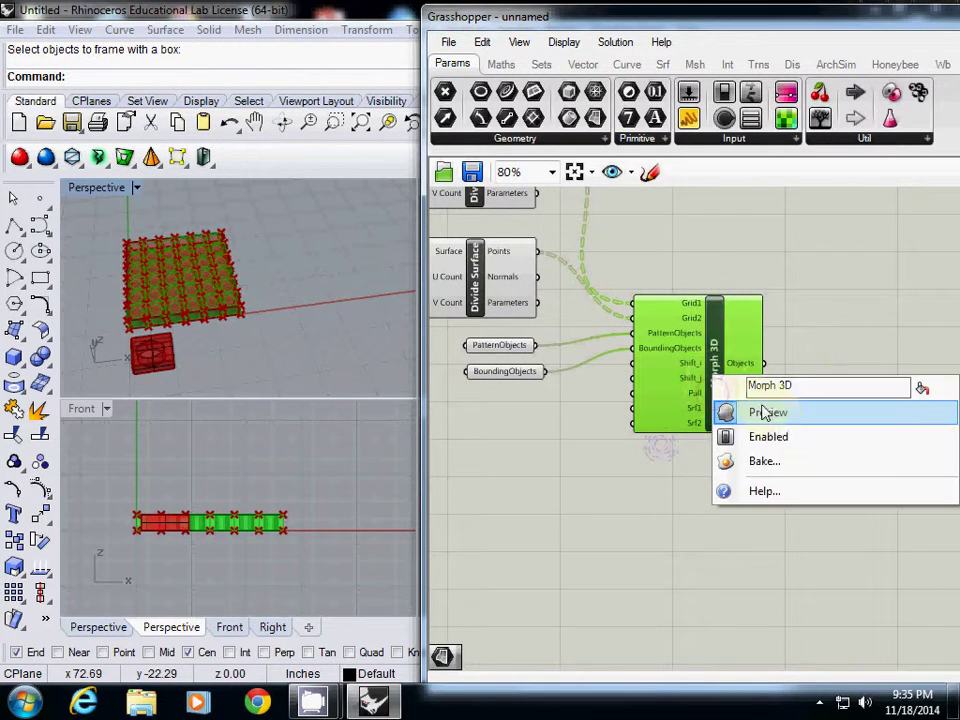
click(770, 462)
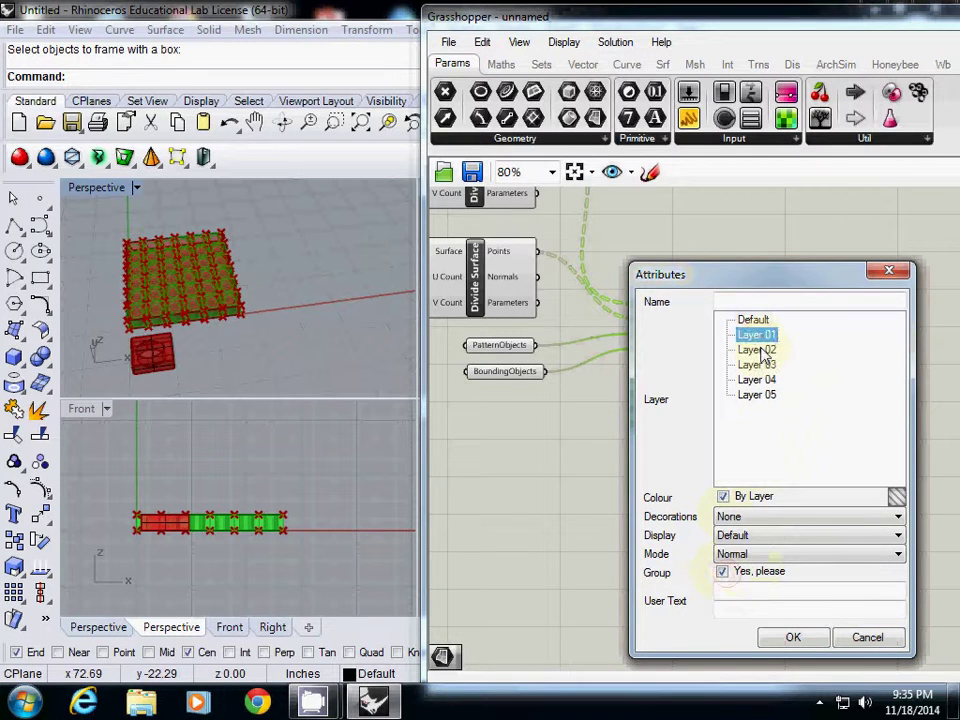
click(792, 638)
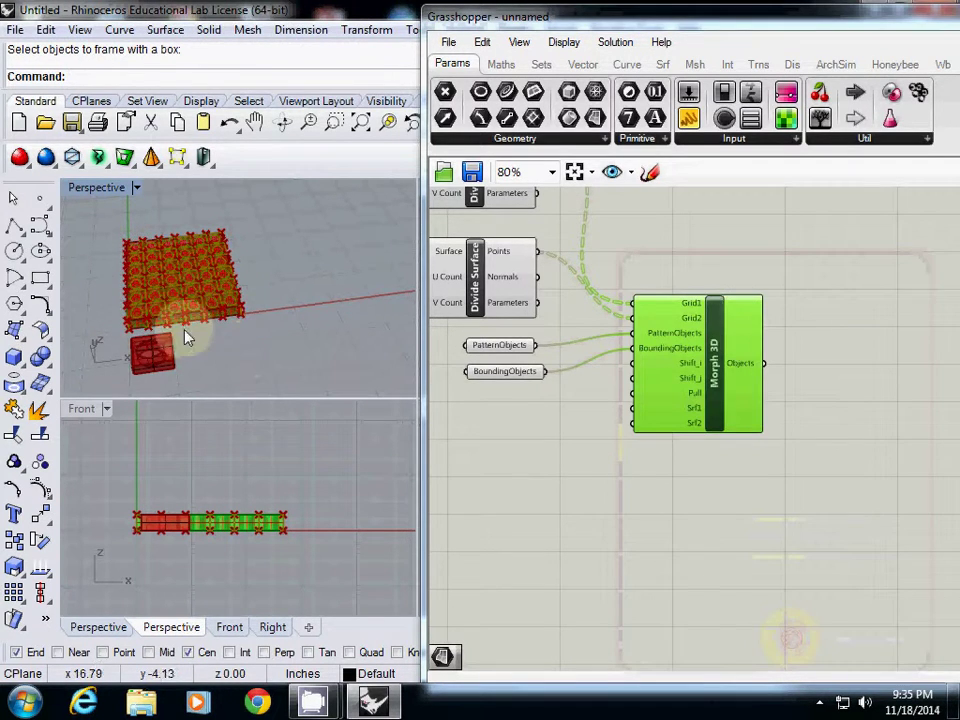
Move the baked pattern group sideways in the Perspective view, clear of the original planes.
click(183, 300)
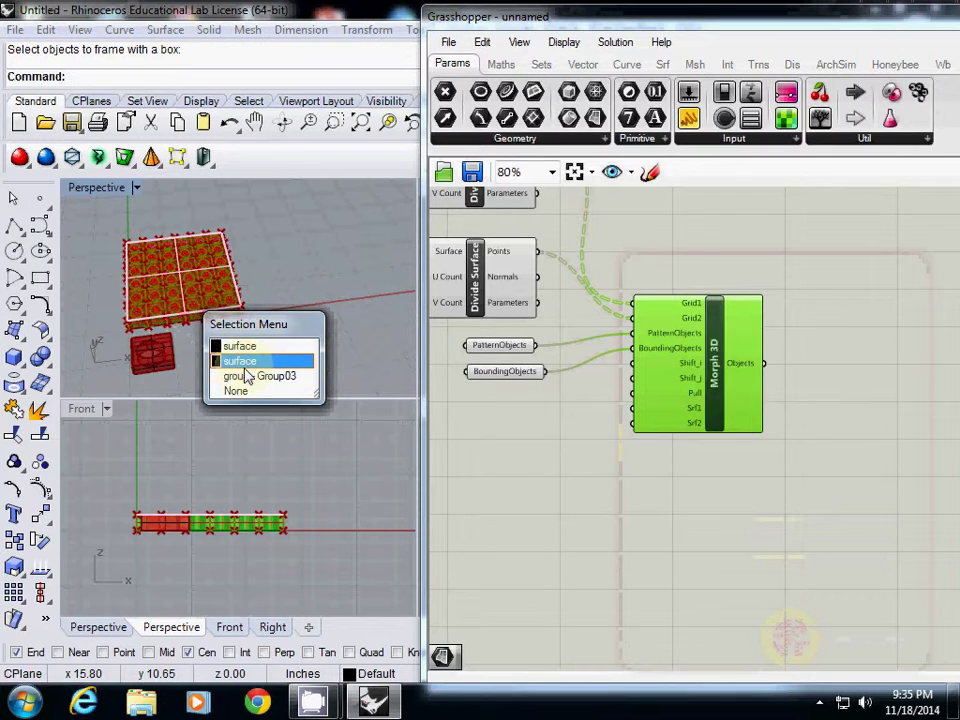
click(248, 378)
drag(183, 303, 310, 305)
right_drag(285, 318, 222, 333)
click(264, 337)
shift+right_drag(308, 340, 261, 350)
Raise the baked pattern group above the ground in the Front view.
right_drag(320, 492, 224, 470)
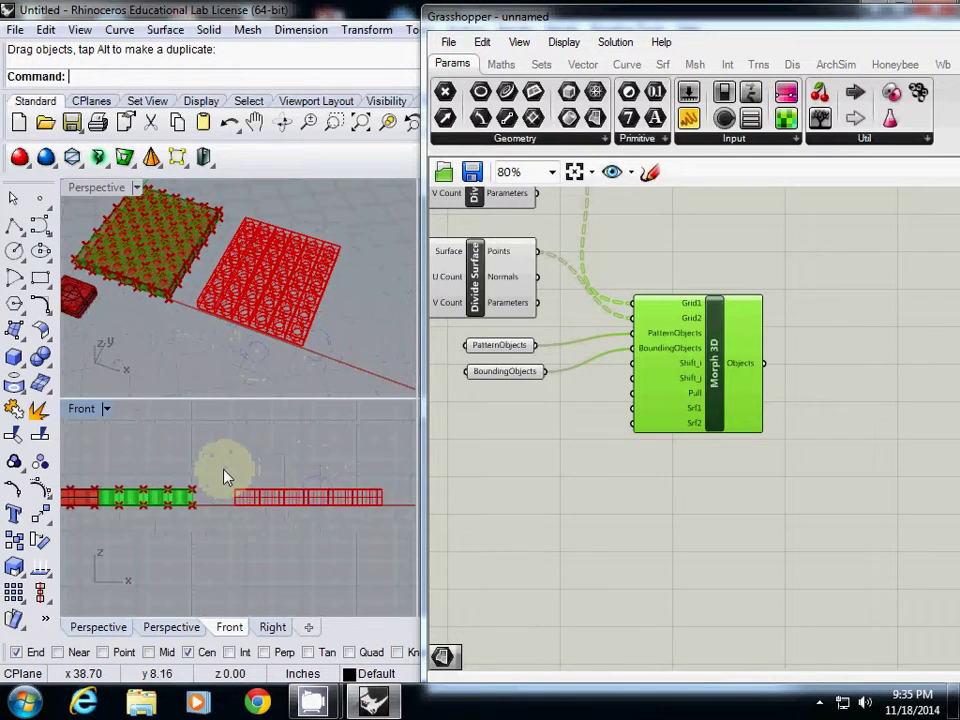
scroll(224, 471, down, 6)
drag(249, 485, 252, 446)
click(177, 428)
Draw a rectangular plane surface on the ground beneath the raised pattern group, larger than the group on all sides.
click(21, 338)
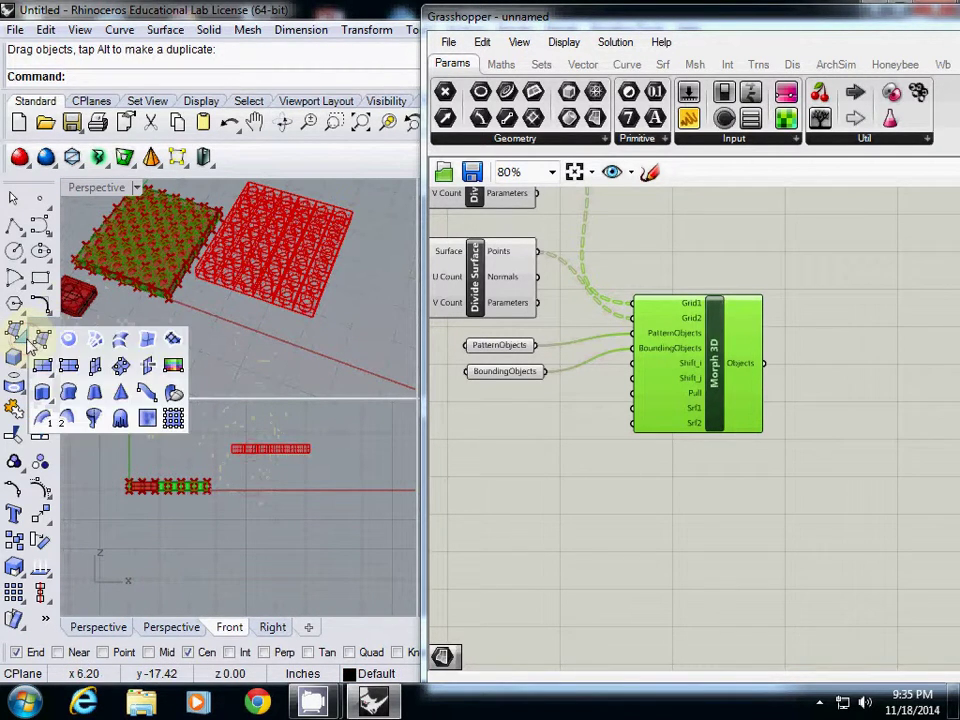
click(42, 367)
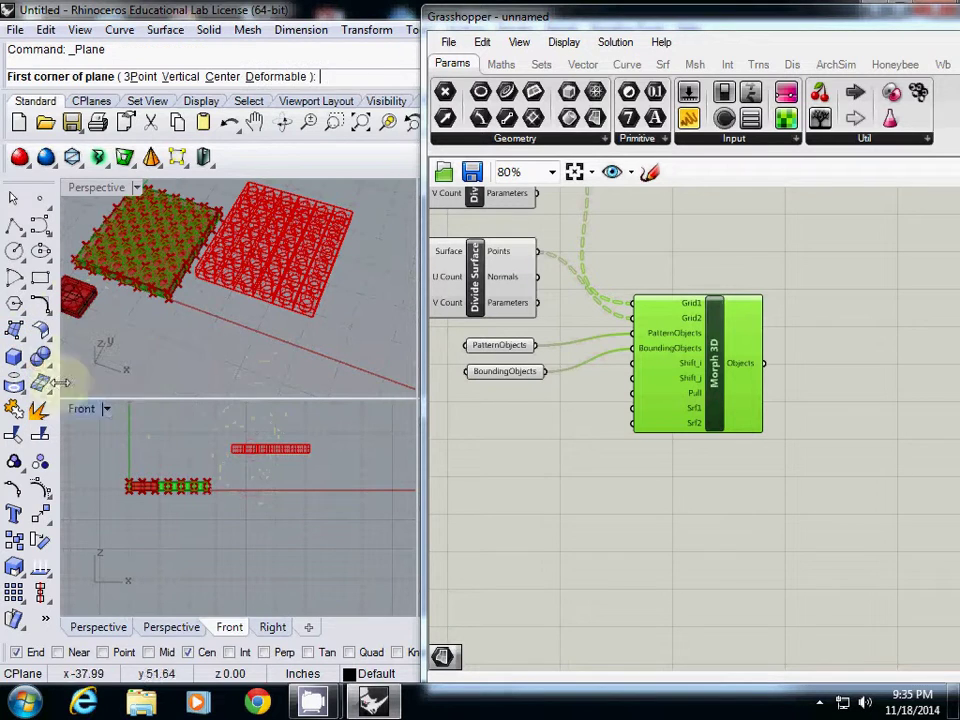
click(112, 330)
click(396, 195)
Set the Perspective view to Artistic display mode and examine the raised pattern and its shadow from several angles.
click(138, 189)
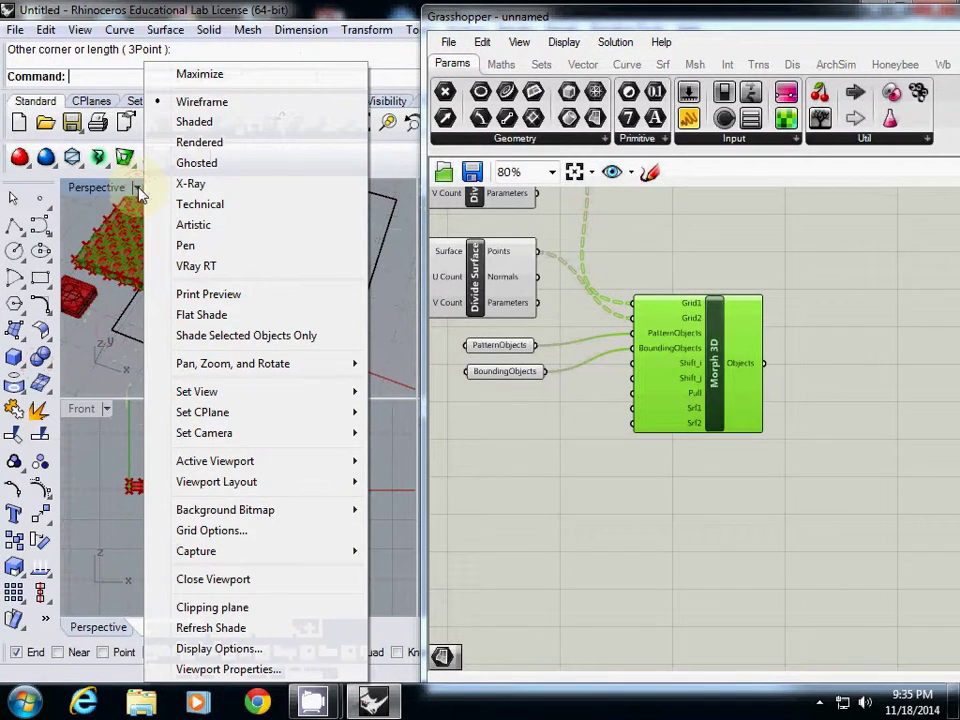
click(193, 226)
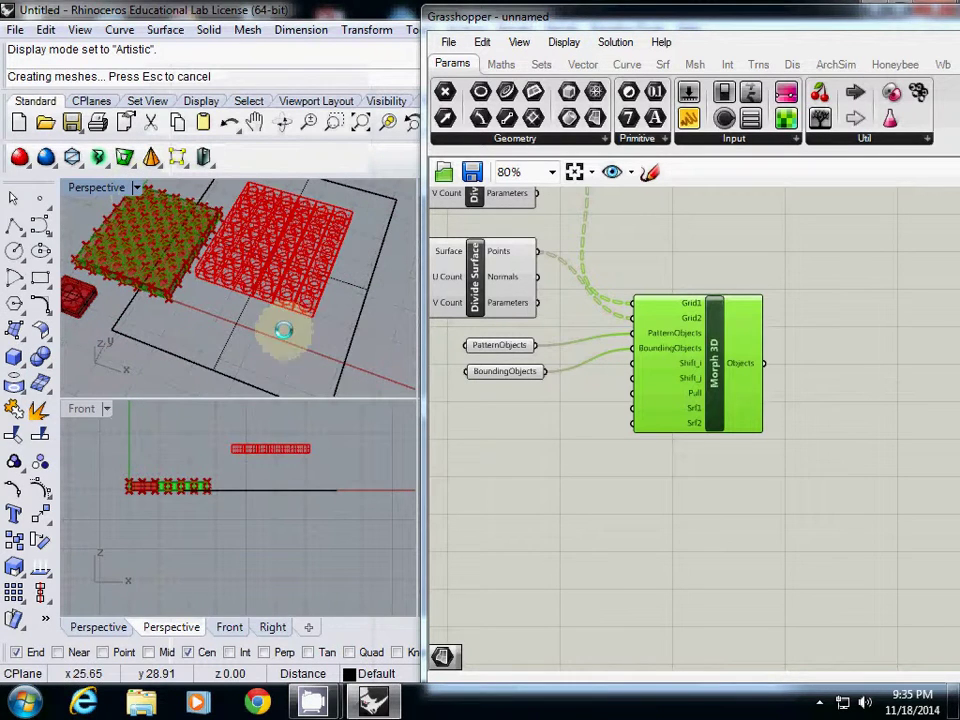
right_drag(302, 328, 160, 265)
scroll(291, 337, up, 7)
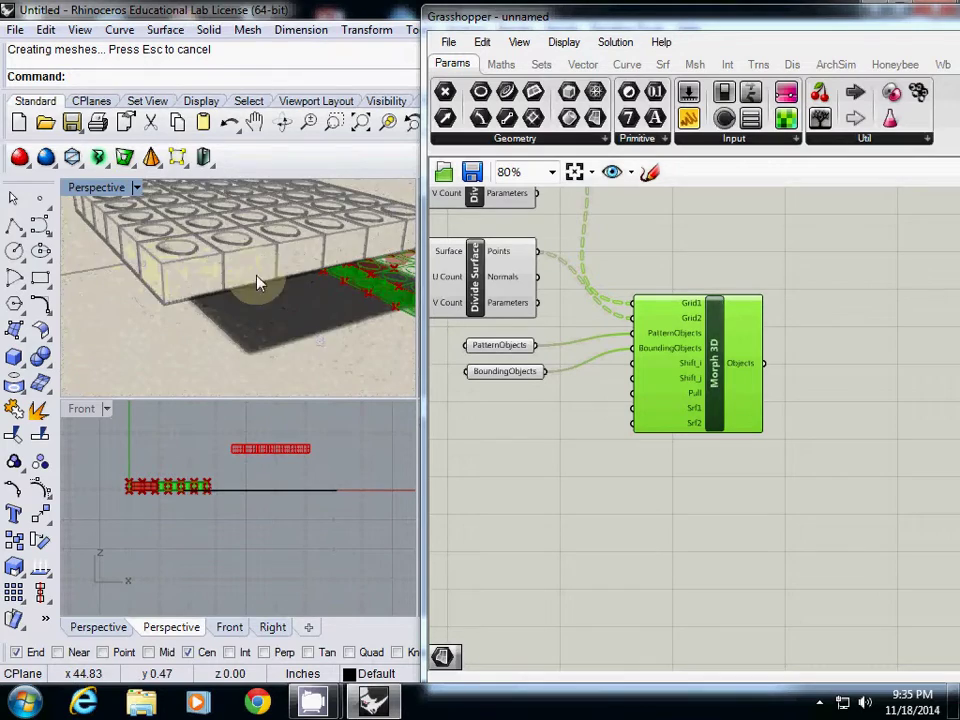
mouse_move(255, 277)
right_down()
mouse_move(262, 330)
mouse_move(333, 315)
mouse_move(277, 237)
mouse_move(184, 291)
mouse_move(215, 323)
mouse_move(249, 277)
right_up()
scroll(249, 277, down, 8)
right_drag(180, 279, 345, 283)
scroll(269, 285, up, 4)
scroll(269, 285, down, 6)
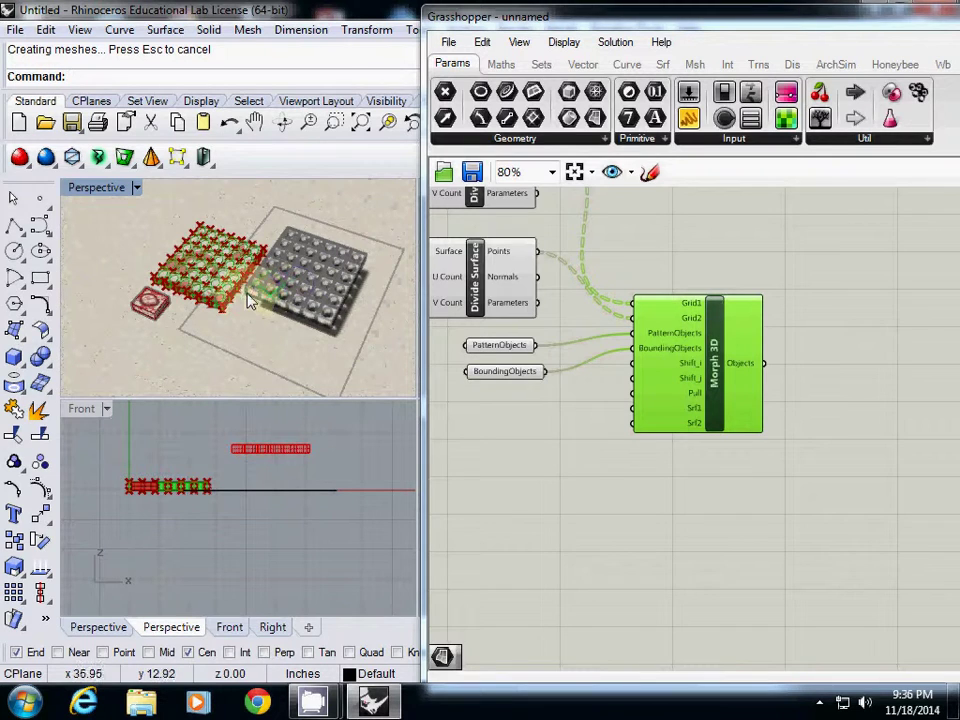
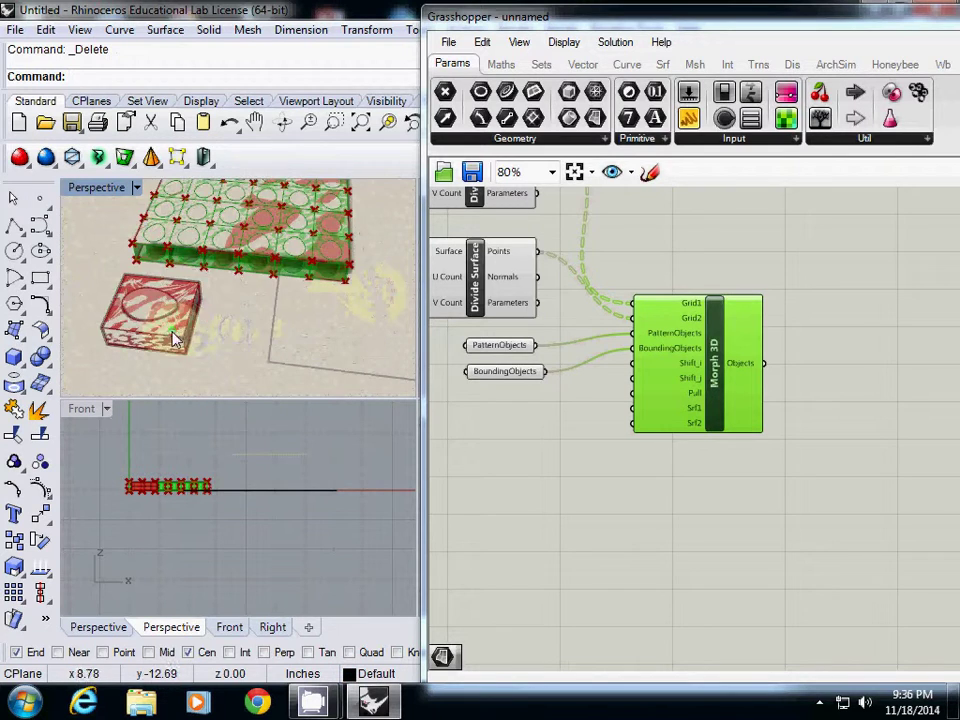
Select the Surface parameter feeding the upper Divide Surface component on the canvas.
scroll(284, 333, down, 5)
scroll(270, 325, down, 3)
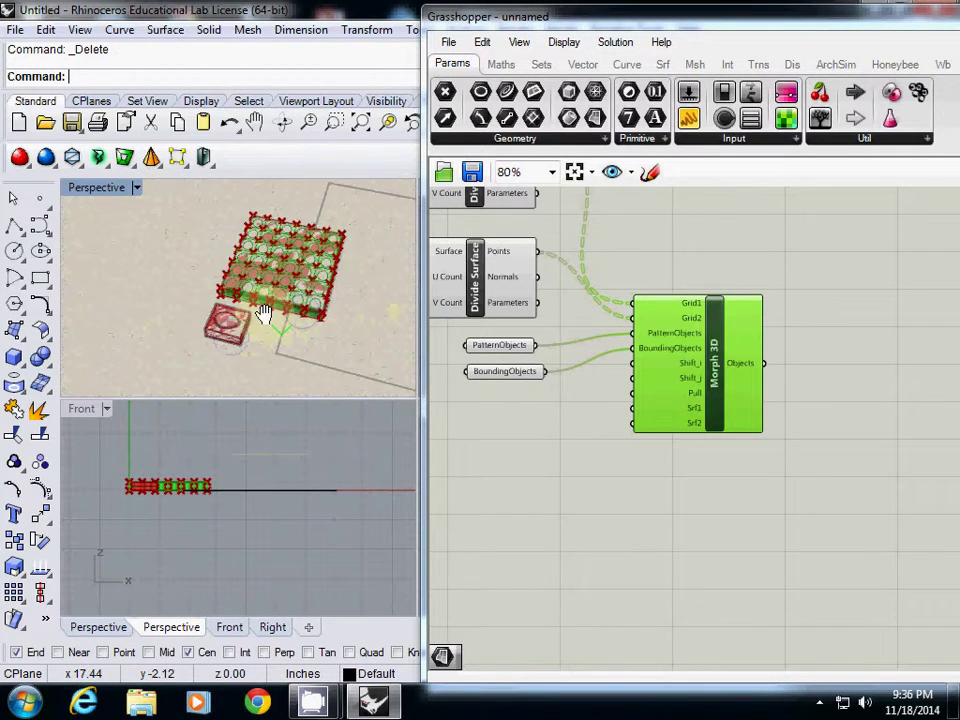
right_drag(482, 381, 645, 447)
right_drag(526, 387, 615, 437)
click(538, 259)
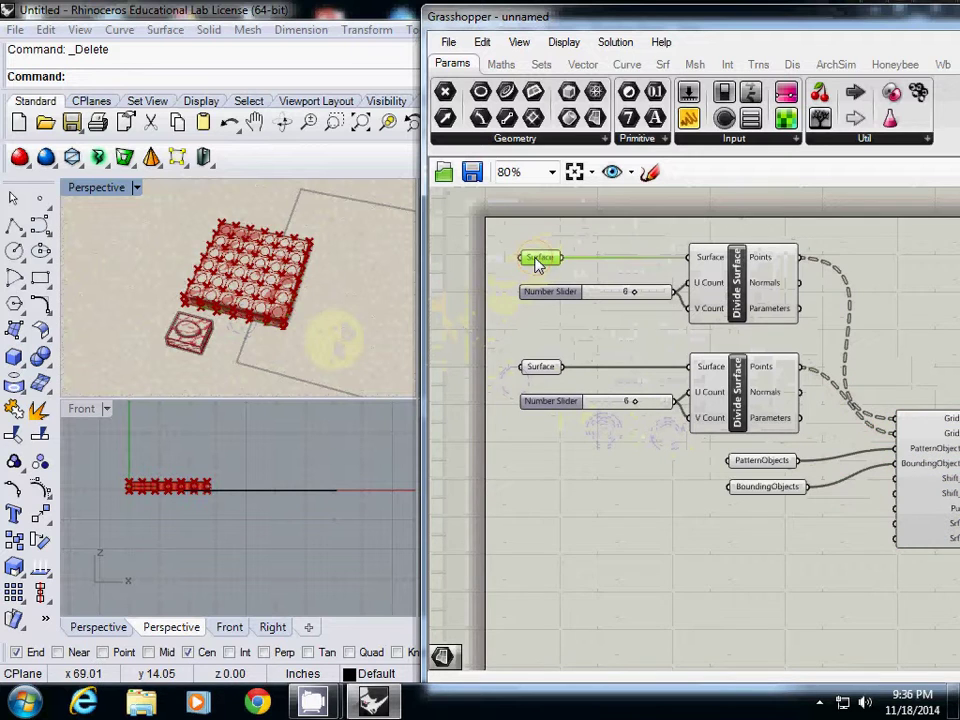
shift+right_drag(317, 324, 264, 317)
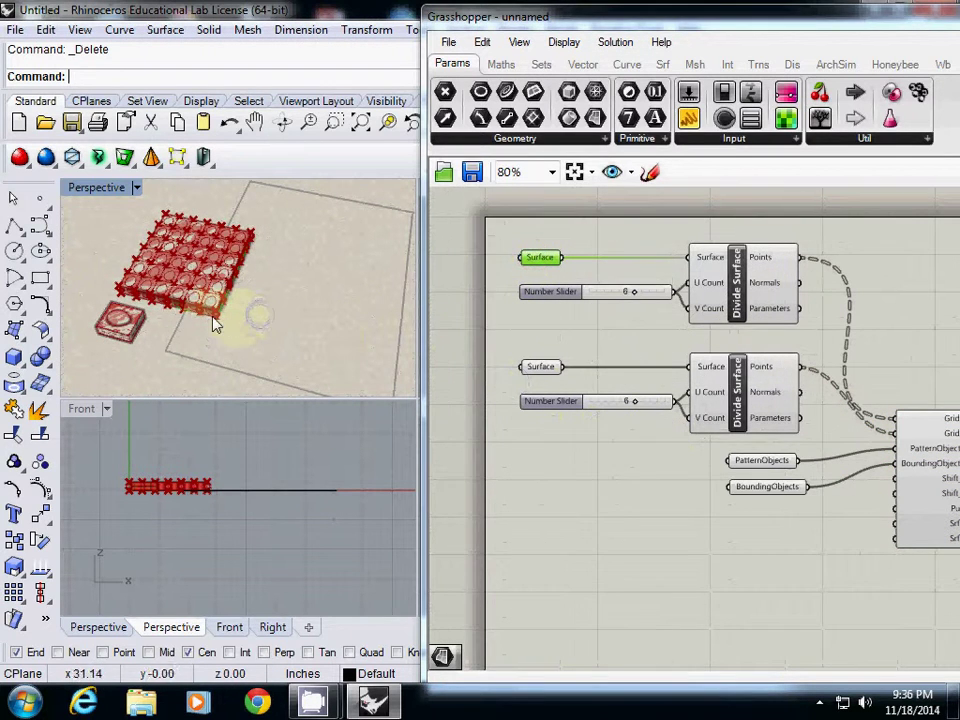
Delete the large ground plane and undo the trial drag of the original lower planar surface.
drag(189, 313, 343, 360)
click(299, 343)
key(Delete)
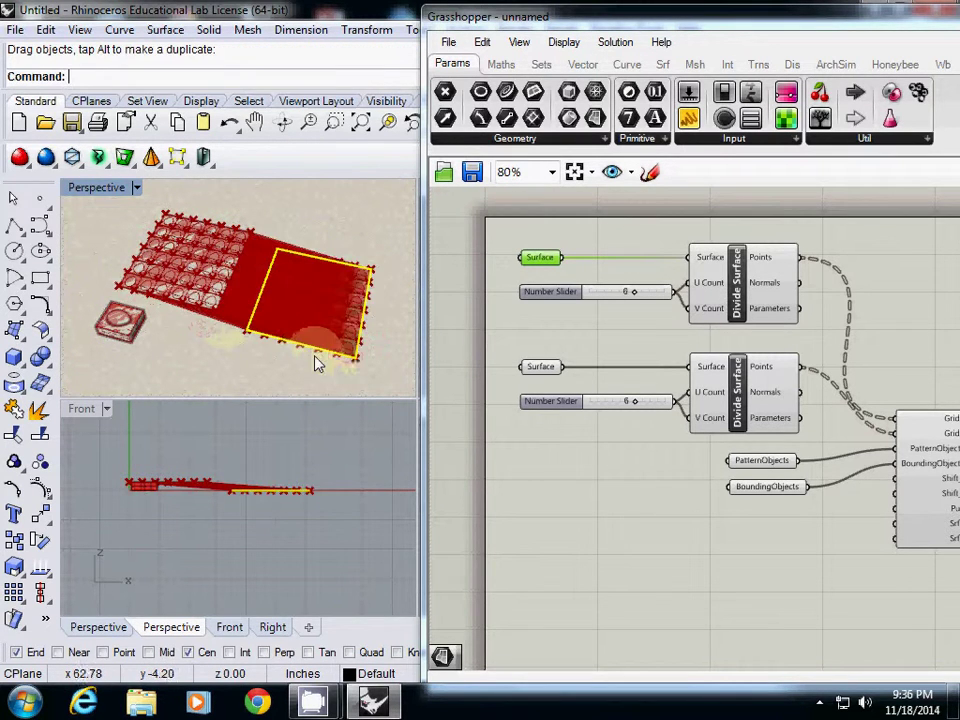
key(ctrl+z)
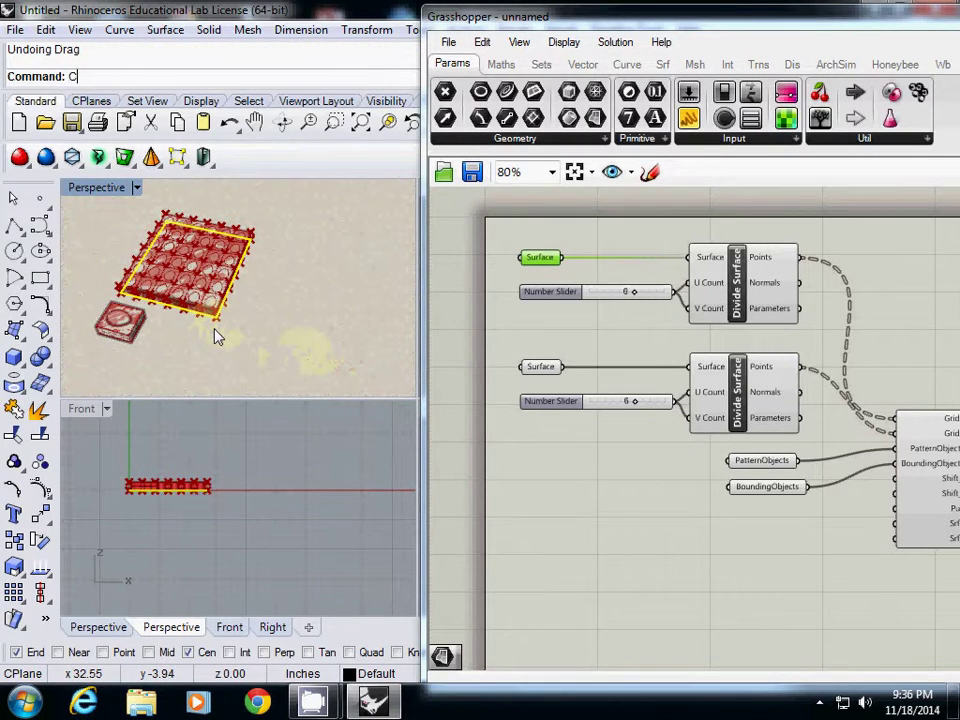
Copy the original lower planar surface from its near corner to an empty spot beside the pattern.
text(Copy)
key(Return)
click(217, 319)
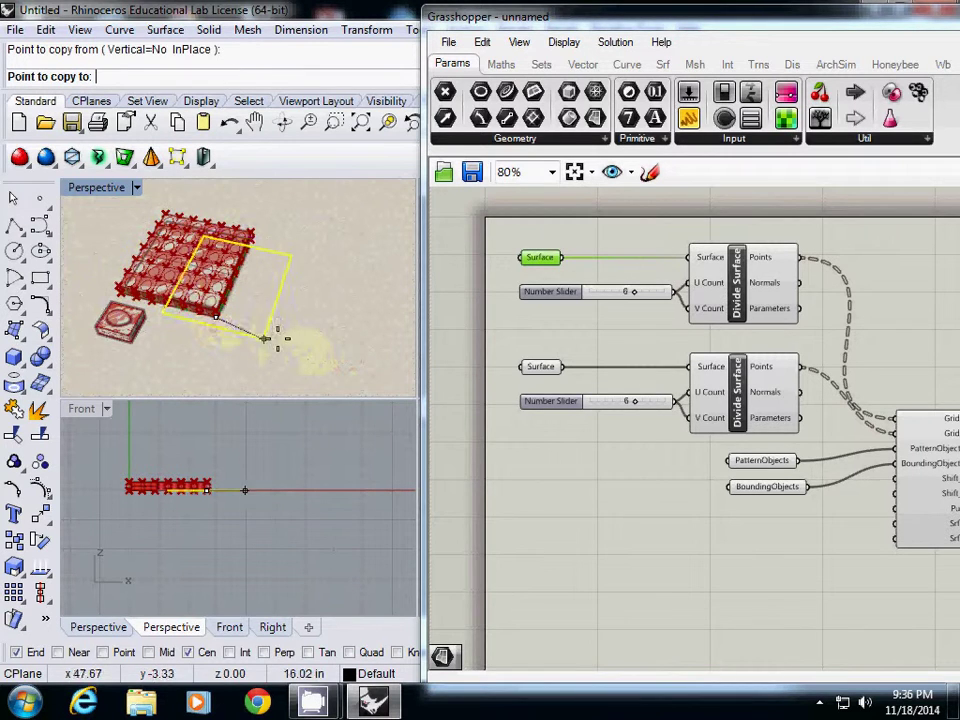
click(361, 359)
key(Return)
right_drag(271, 474, 237, 496)
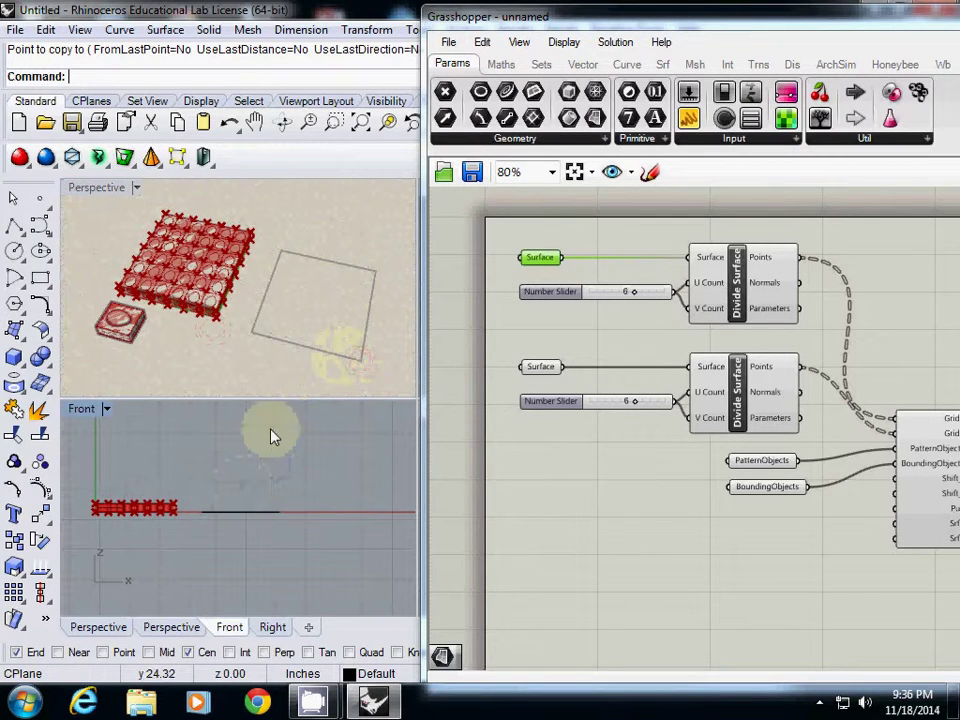
Set the Perspective view's display mode back to Wireframe.
click(139, 188)
click(209, 104)
shift+right_drag(286, 273, 222, 264)
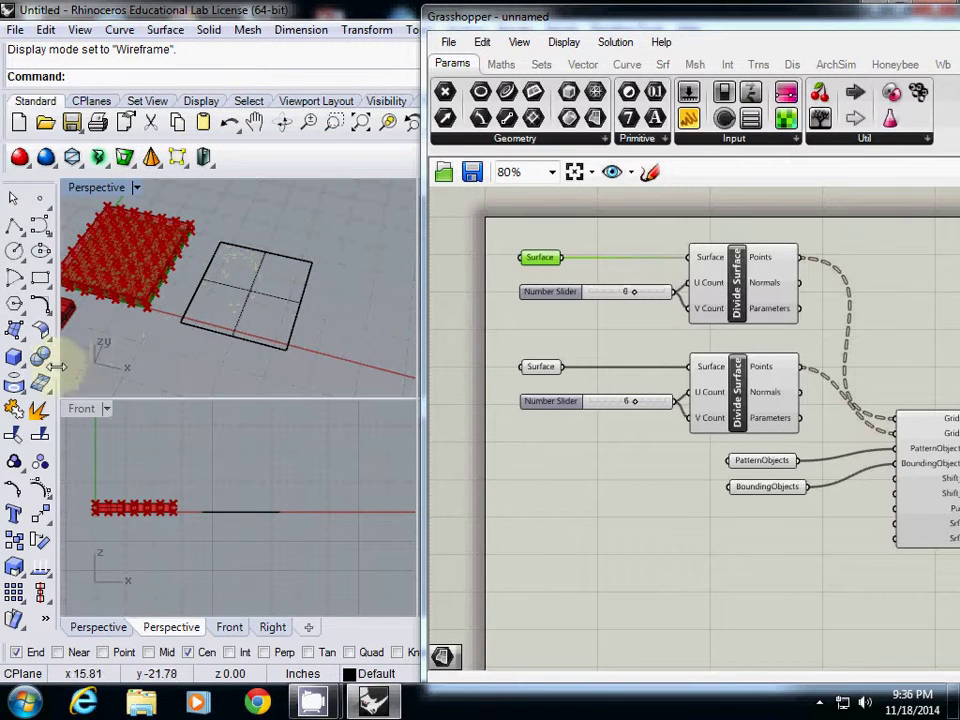
Show the copied surface's control points and raise three corners in the Front view, leaving the near-left corner on the ground.
click(241, 304)
right_click(241, 302)
drag(211, 229, 251, 290)
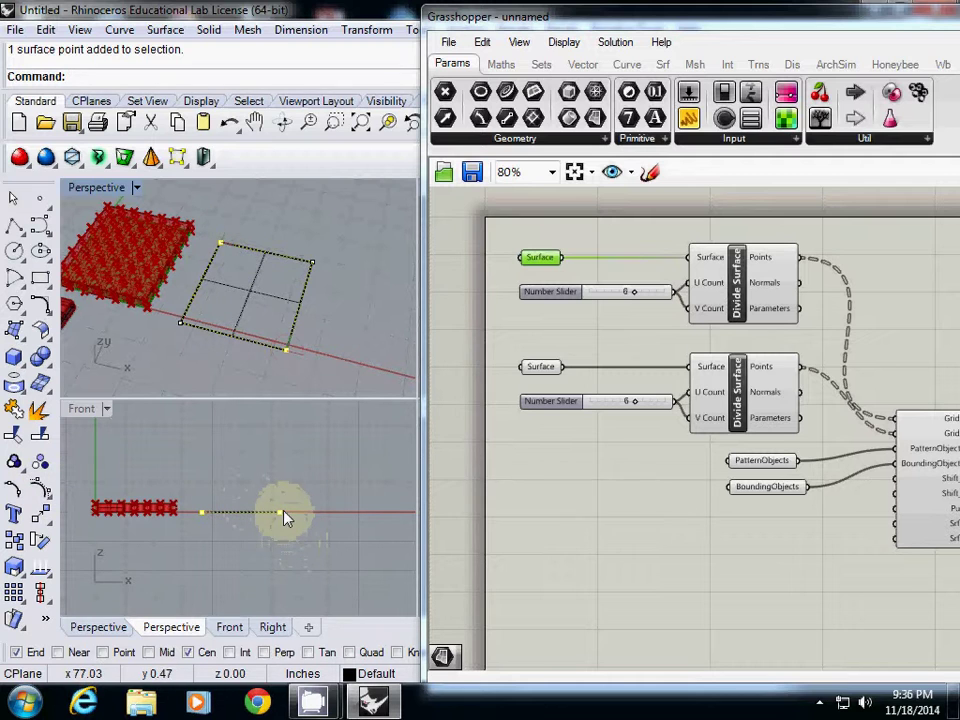
drag(281, 514, 287, 492)
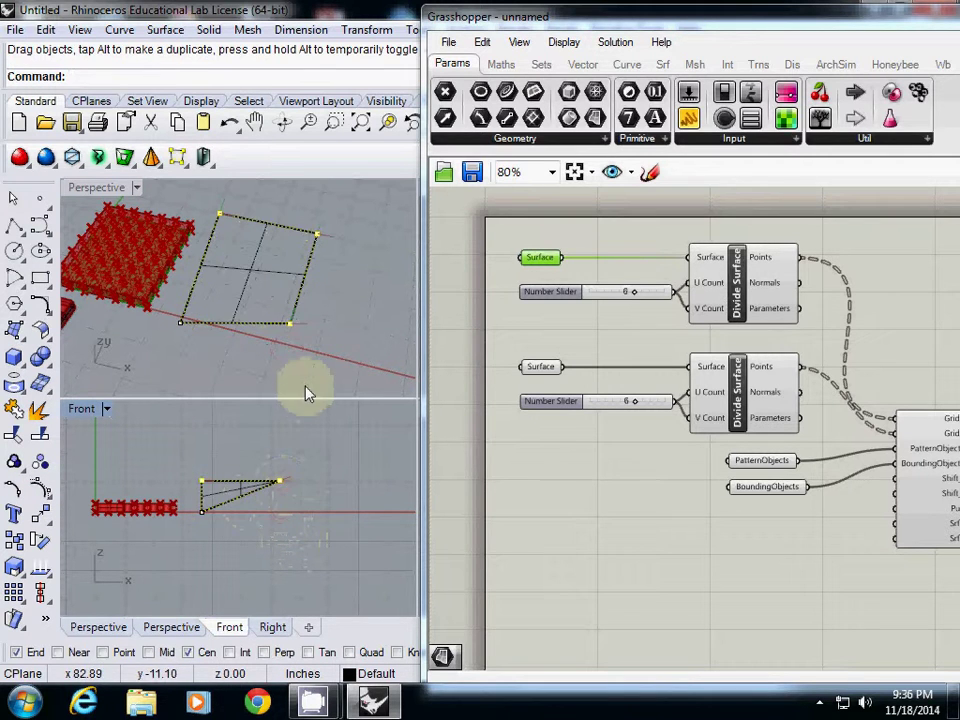
Copy the warped surface about 5 in straight up in the Front view to form a parallel upper surface.
right_drag(281, 366, 257, 316)
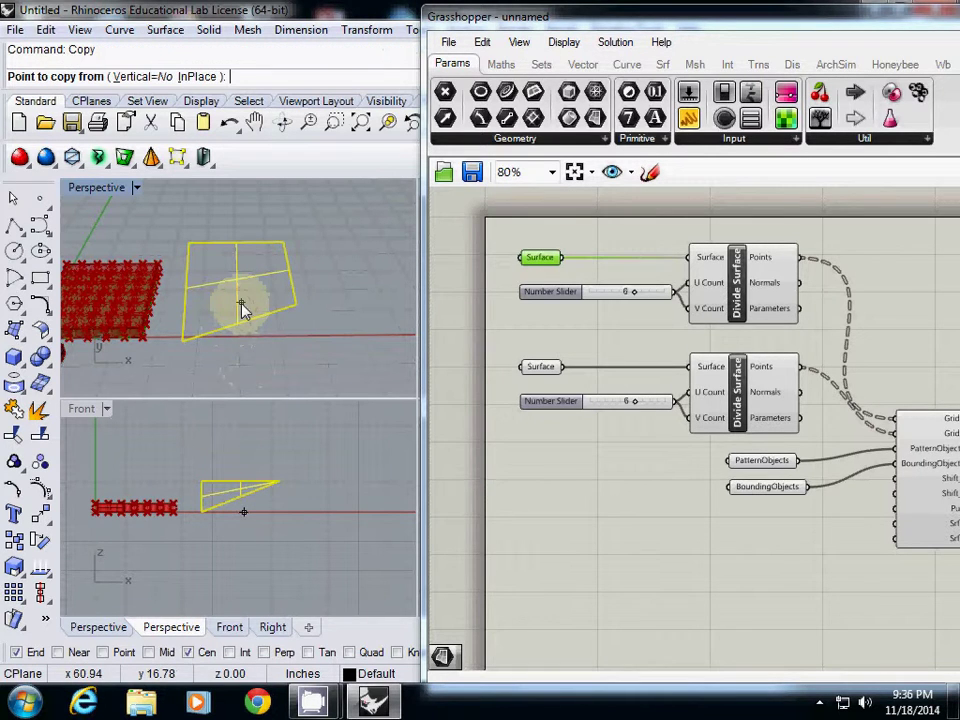
click(316, 496)
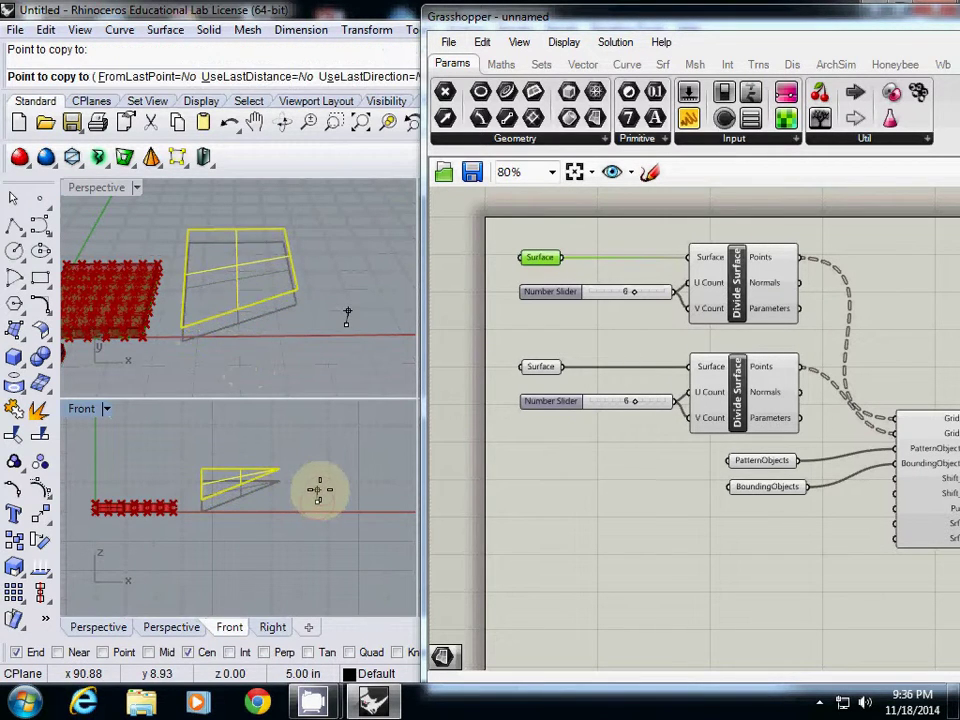
right_click(320, 492)
right_drag(264, 318, 155, 341)
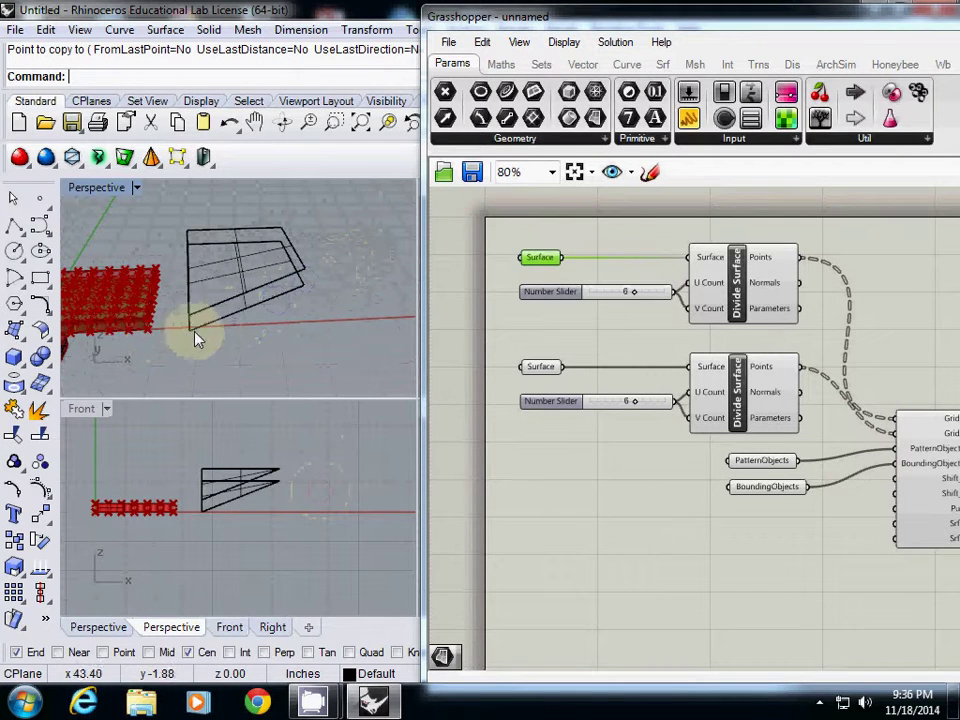
right_drag(298, 331, 268, 333)
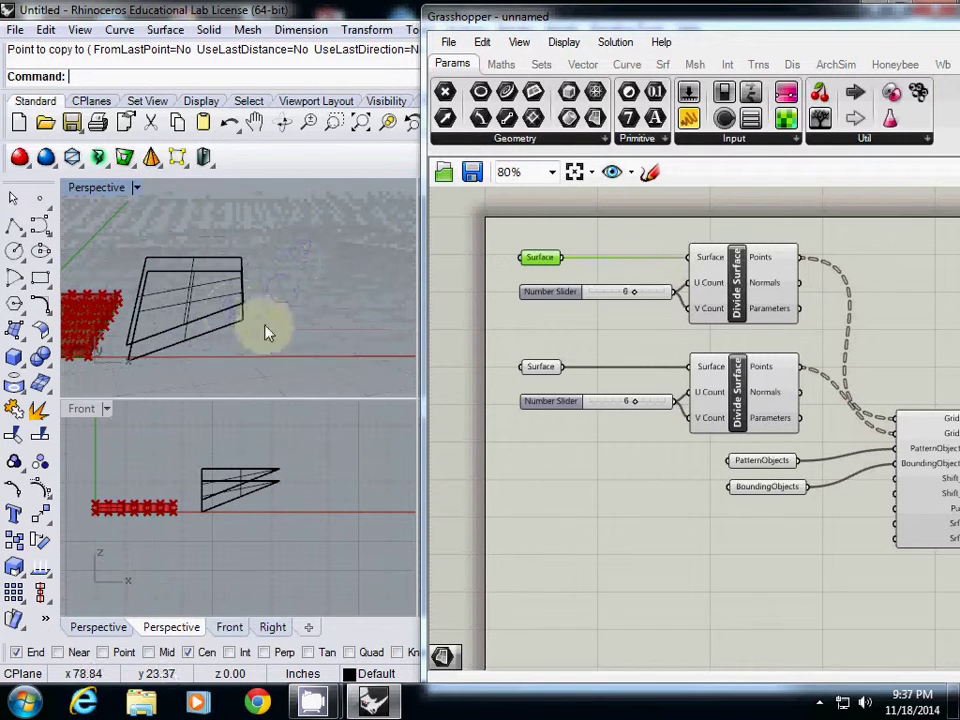
Reference the upper warped surface in the first Surface parameter and the lower warped surface in the second.
right_click(550, 260)
click(603, 508)
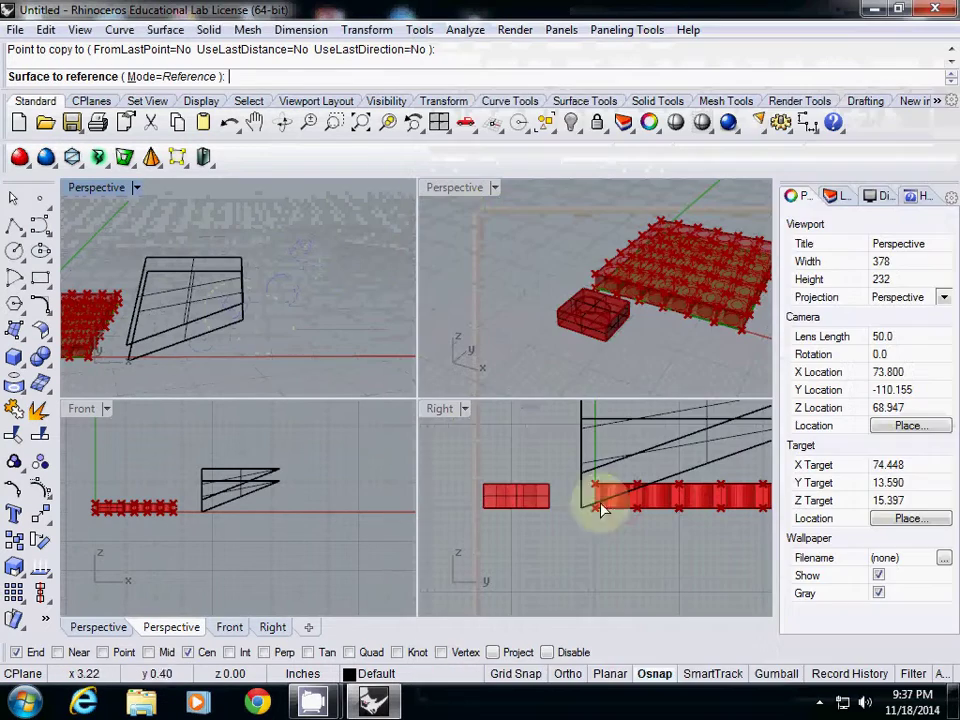
click(233, 267)
right_click(541, 368)
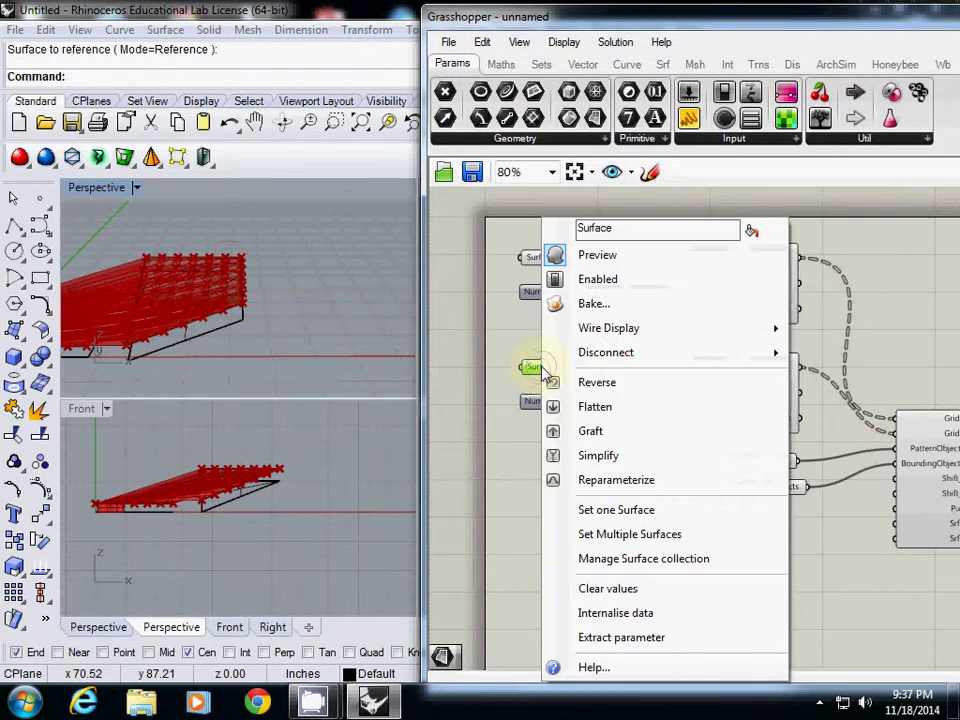
click(610, 509)
click(237, 330)
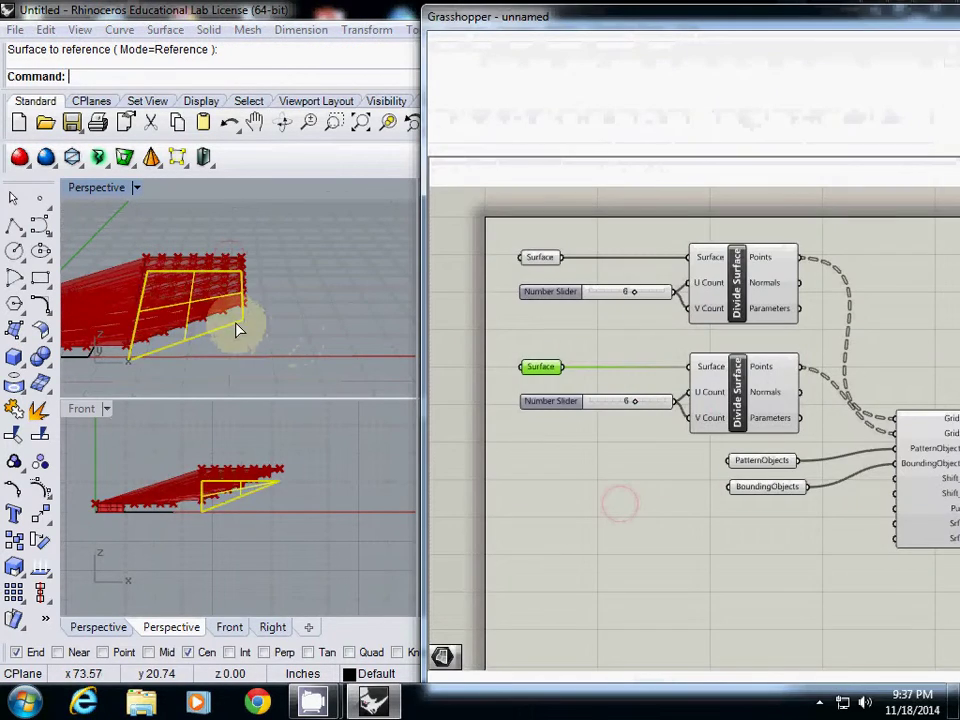
right_drag(236, 315, 130, 372)
shift+right_drag(262, 293, 222, 319)
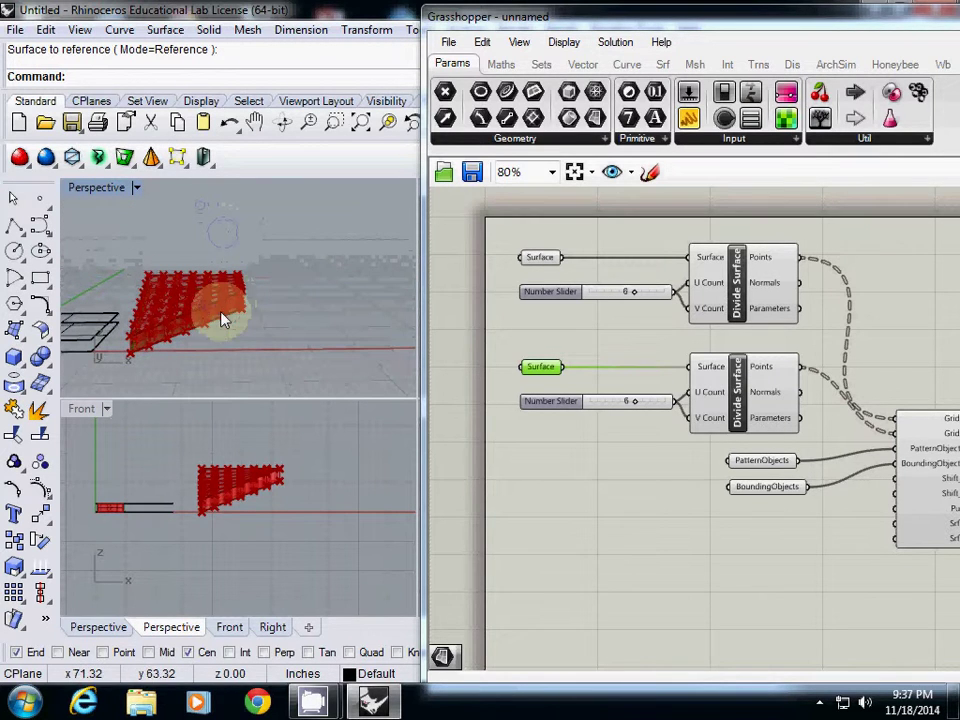
Bake the updated Morph 3D output as a group on Layer 02.
right_drag(739, 523, 590, 493)
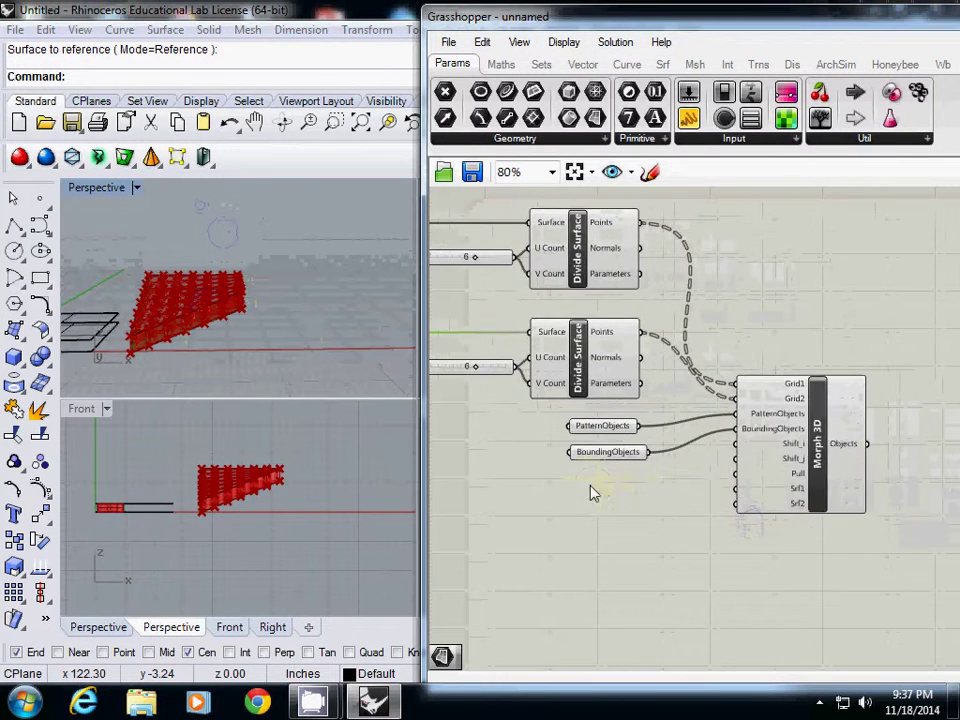
click(814, 478)
right_click(817, 467)
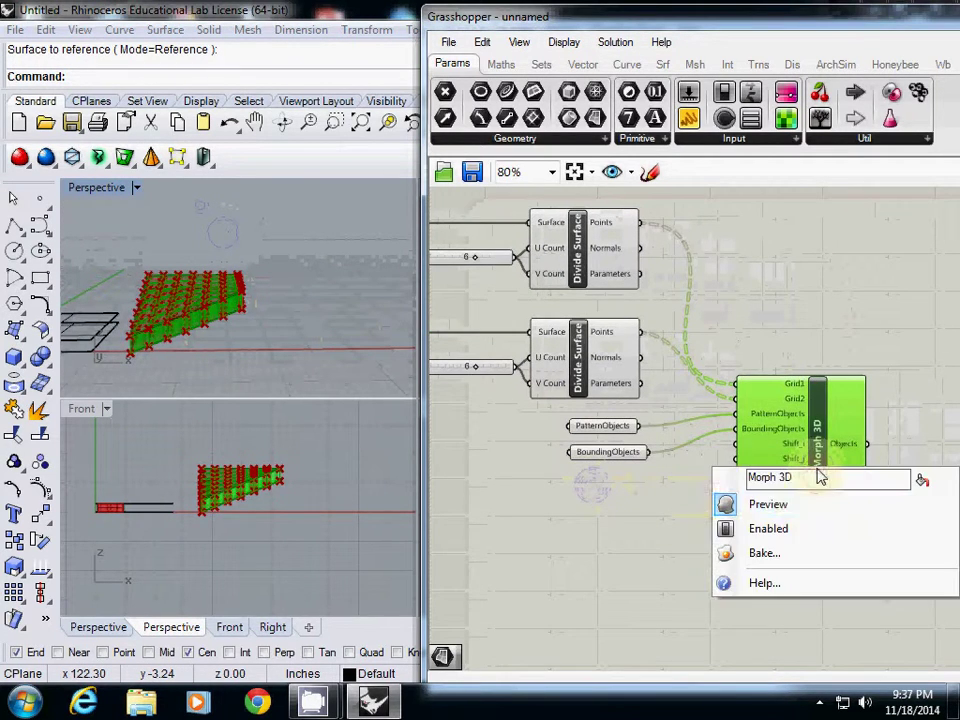
click(784, 549)
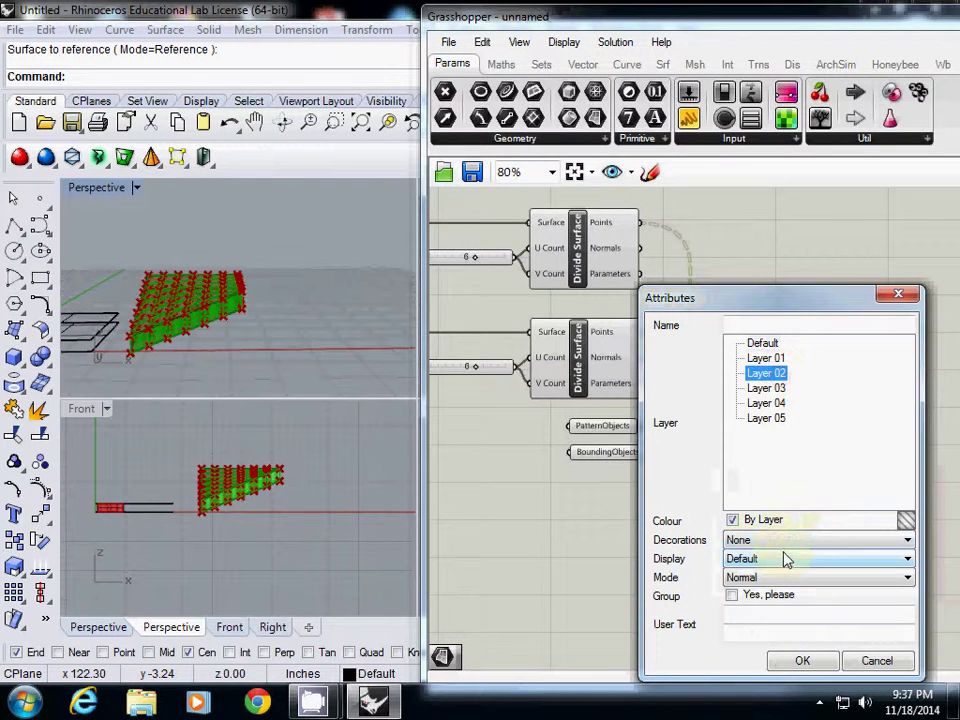
click(798, 661)
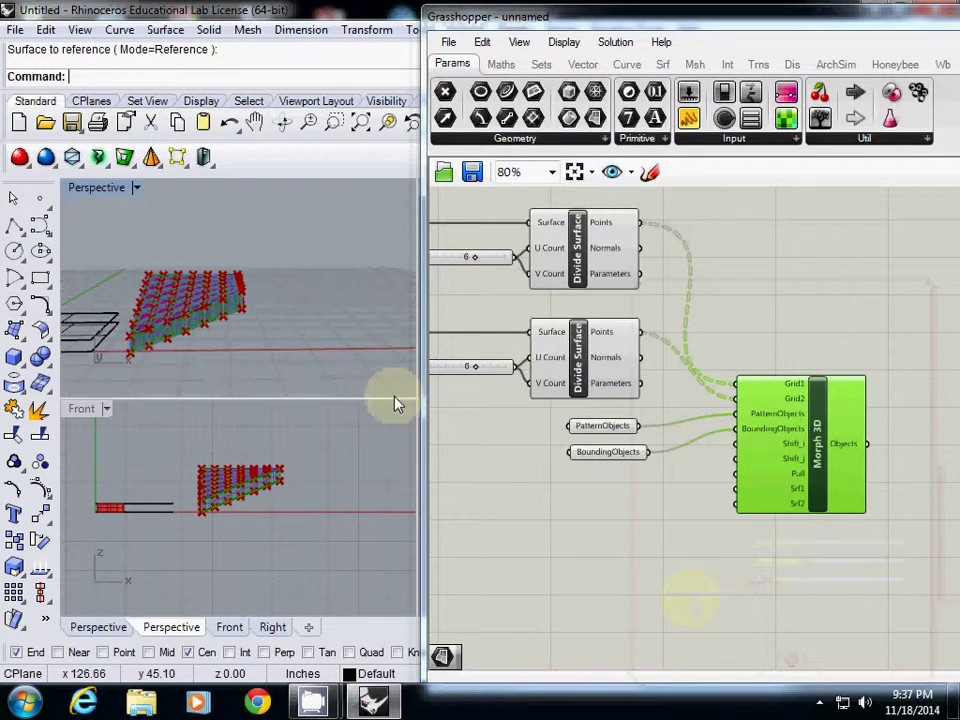
Move the baked warped pattern group sideways, clear of the Grasshopper preview.
drag(197, 303, 334, 292)
right_drag(335, 321, 253, 330)
click(256, 328)
right_drag(355, 311, 45, 325)
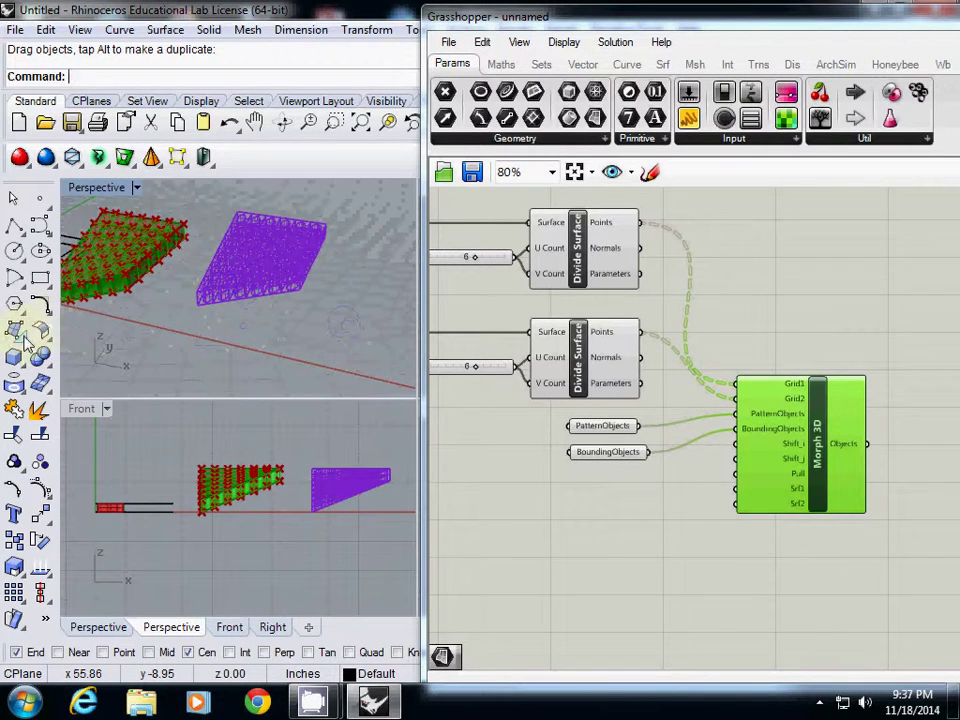
Draw a rectangular ground plane under the baked warped pattern, larger than the group on all sides.
click(24, 339)
click(45, 344)
click(121, 332)
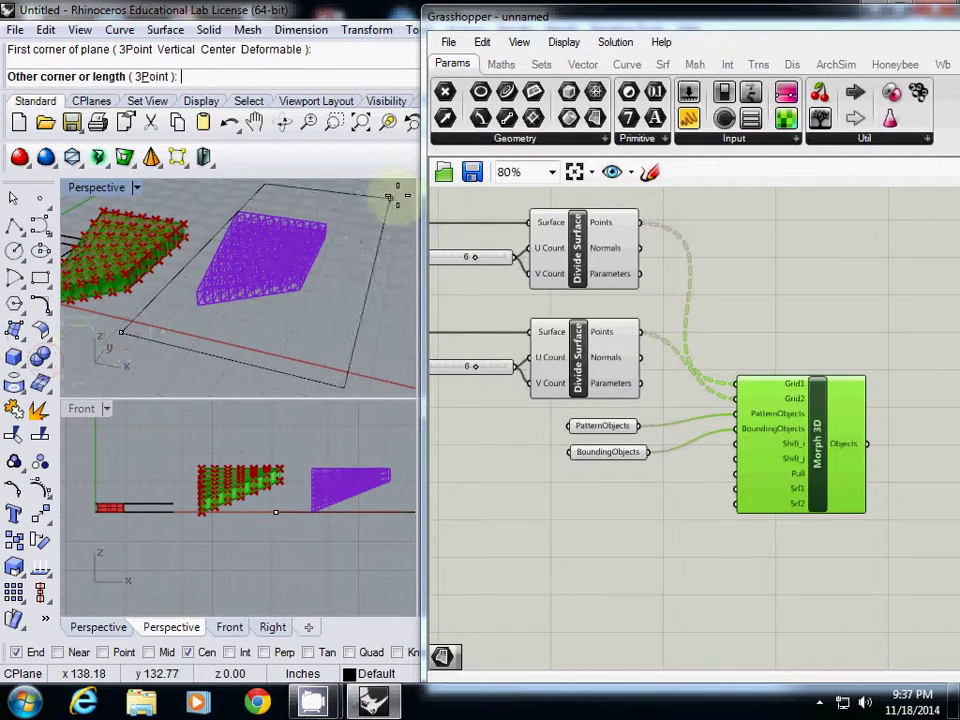
click(390, 198)
right_drag(326, 268, 214, 231)
Set the Perspective view to Artistic display mode and inspect the warped pattern up close from several angles.
click(138, 188)
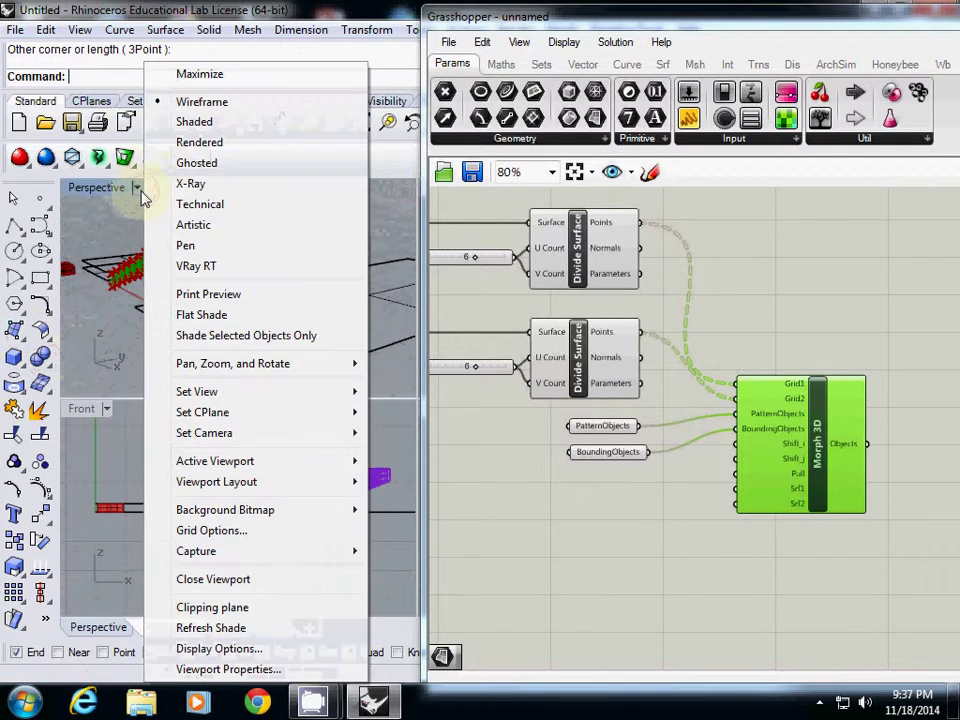
click(193, 224)
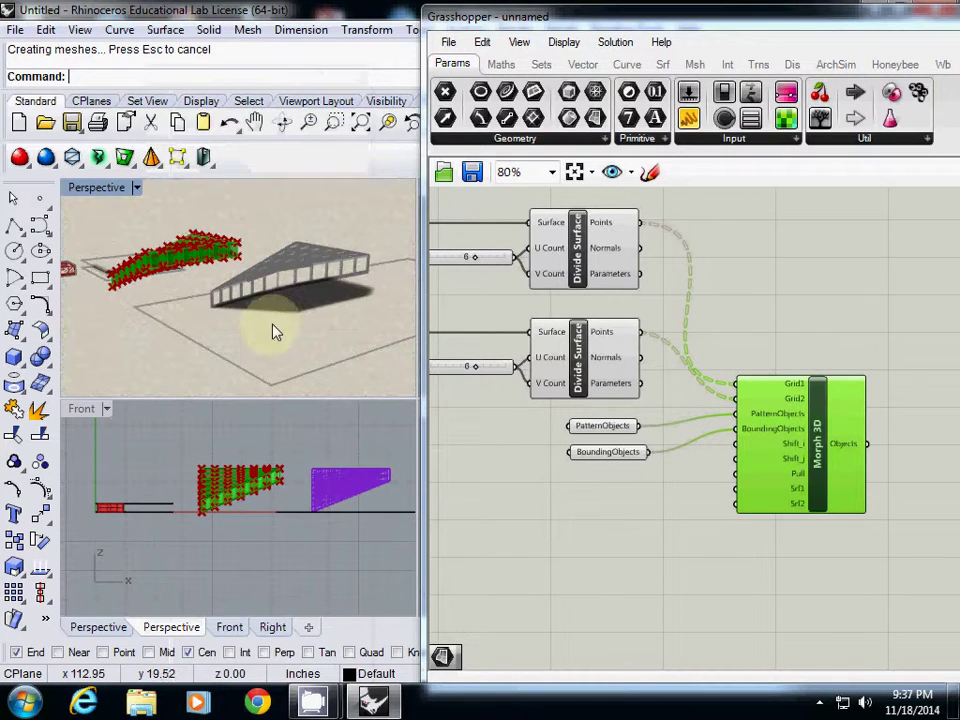
right_drag(274, 331, 270, 369)
scroll(300, 337, up, 8)
scroll(270, 369, down, 8)
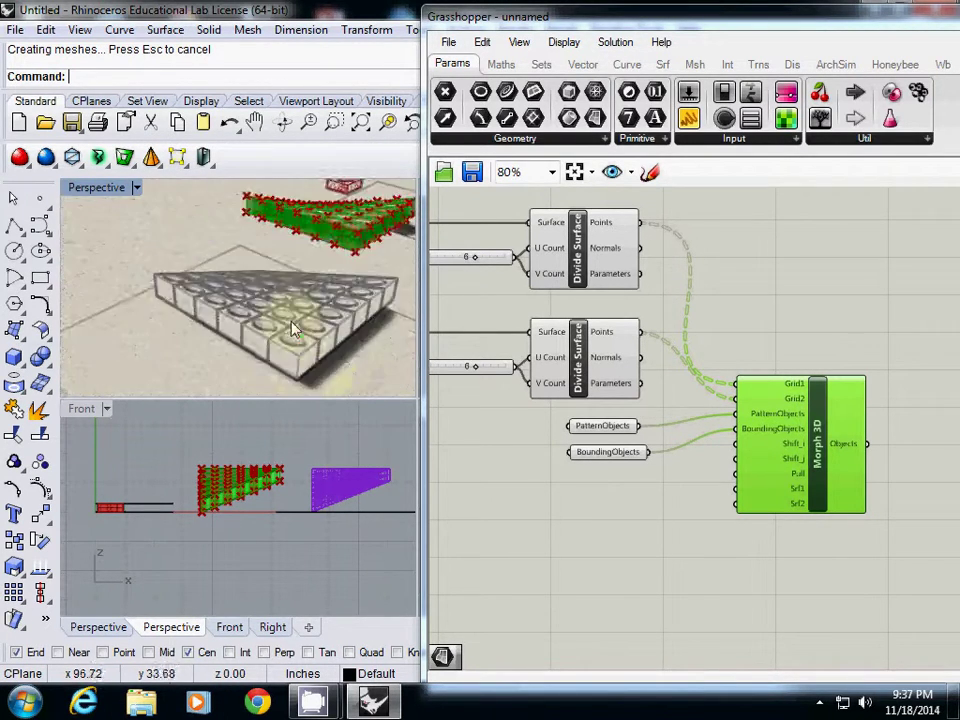
right_drag(297, 322, 312, 388)
right_drag(278, 340, 276, 376)
scroll(282, 370, up, 4)
Raise the baked warped pattern group straight up above the ground plane in the Front view.
click(329, 479)
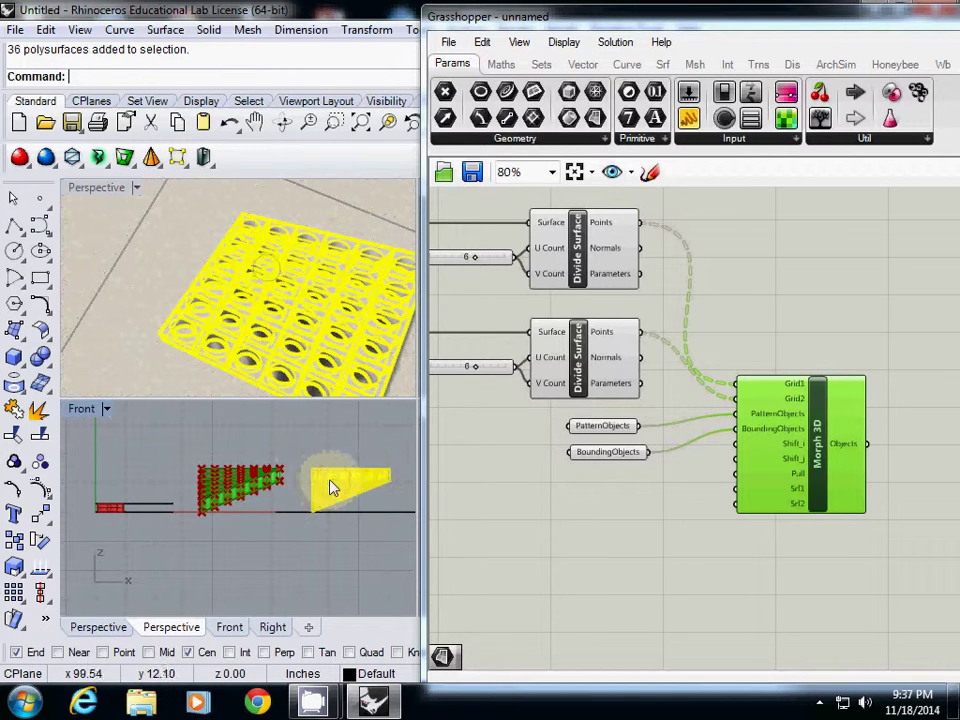
text(m)
key(Return)
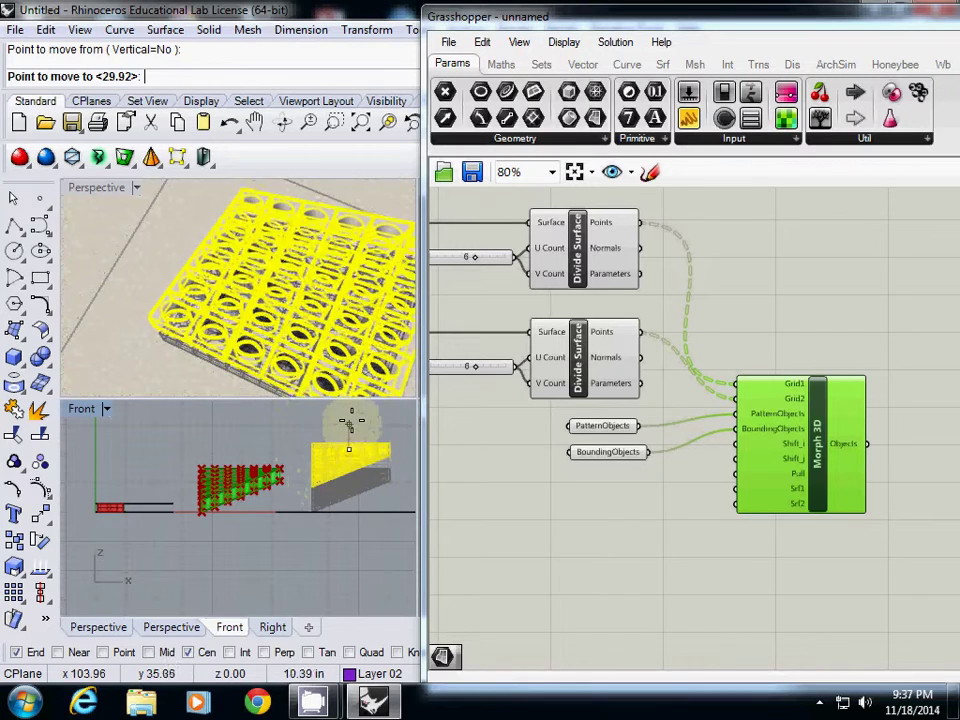
click(351, 421)
key(Escape)
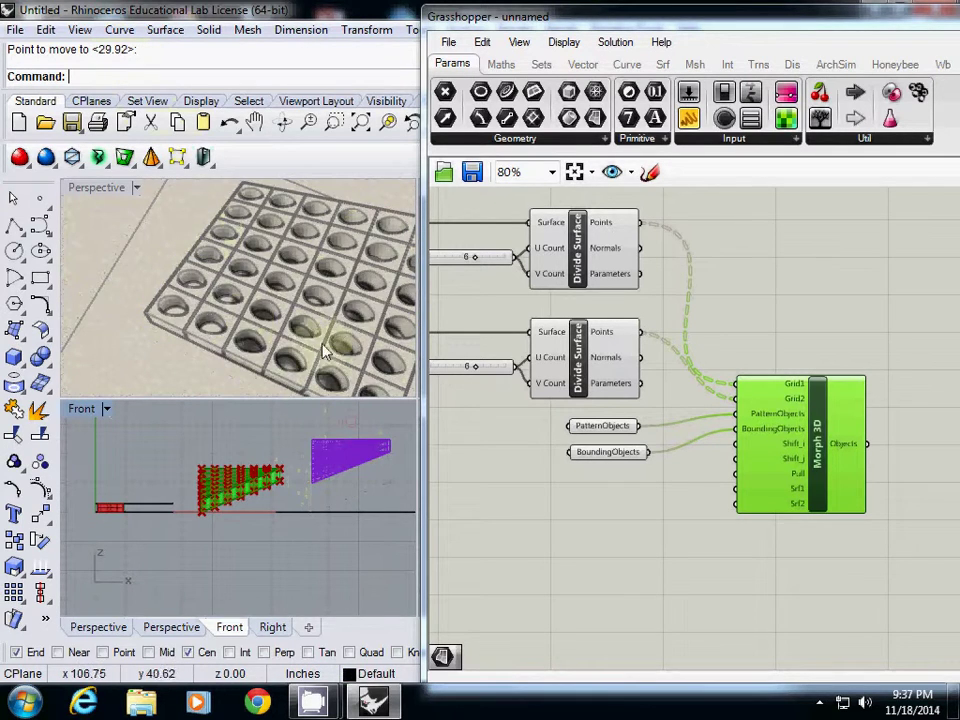
Inspect the raised warped pattern and the shadow it casts on the ground plane from several angles.
shift+right_drag(328, 322, 288, 266)
right_drag(288, 290, 254, 316)
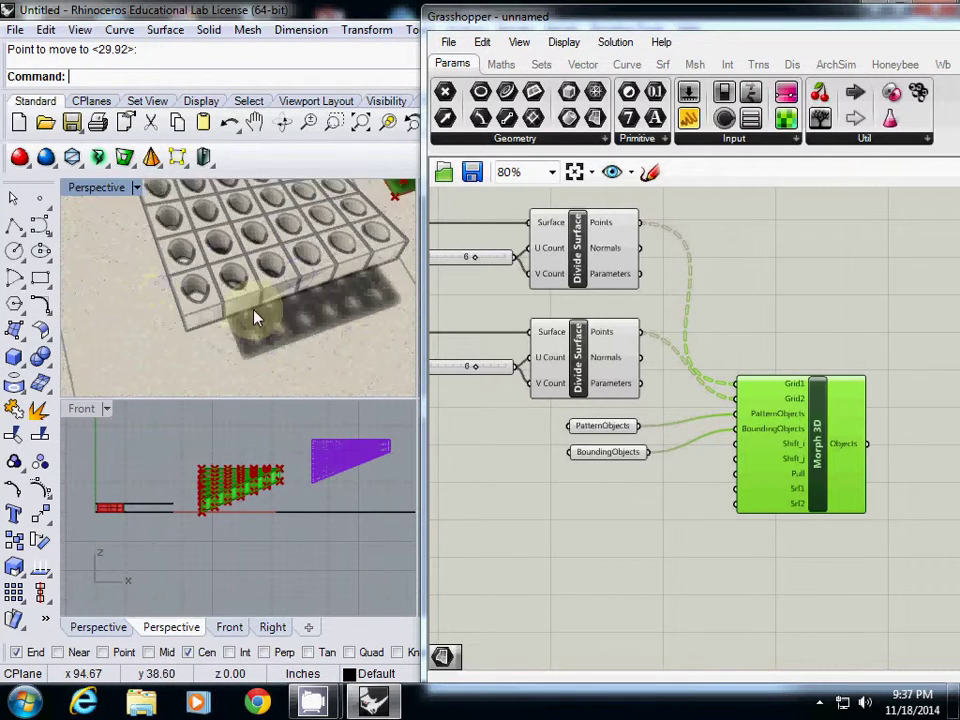
scroll(330, 312, up, 4)
right_drag(336, 311, 319, 296)
scroll(146, 333, down, 5)
shift+right_drag(214, 328, 306, 283)
scroll(181, 300, up, 6)
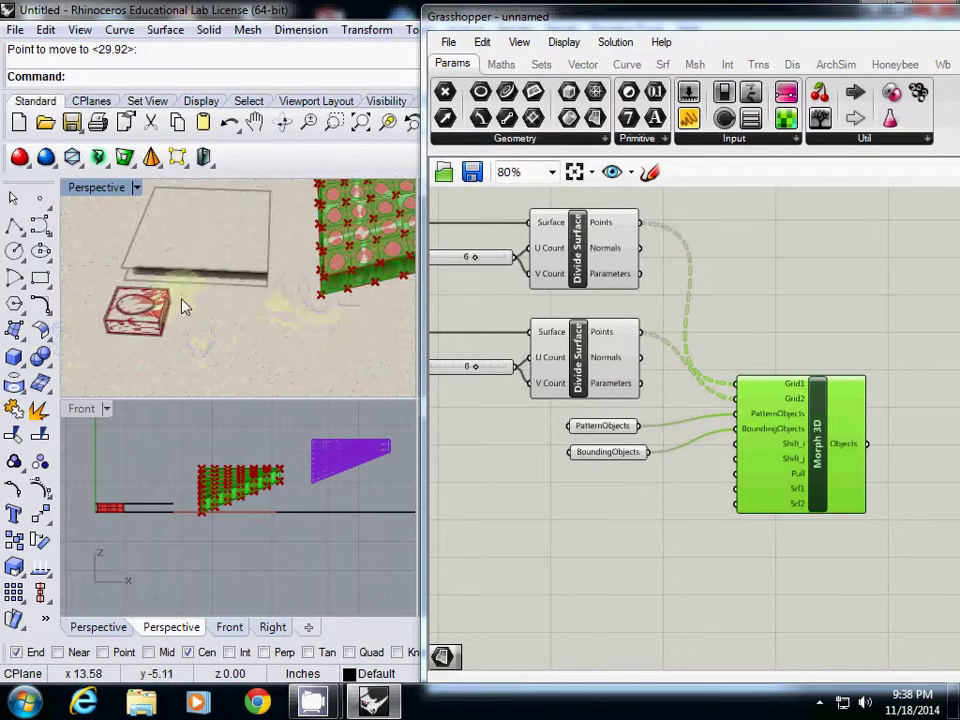
Set the Perspective view to Wireframe display mode around the original pattern module.
shift+right_drag(220, 316, 198, 305)
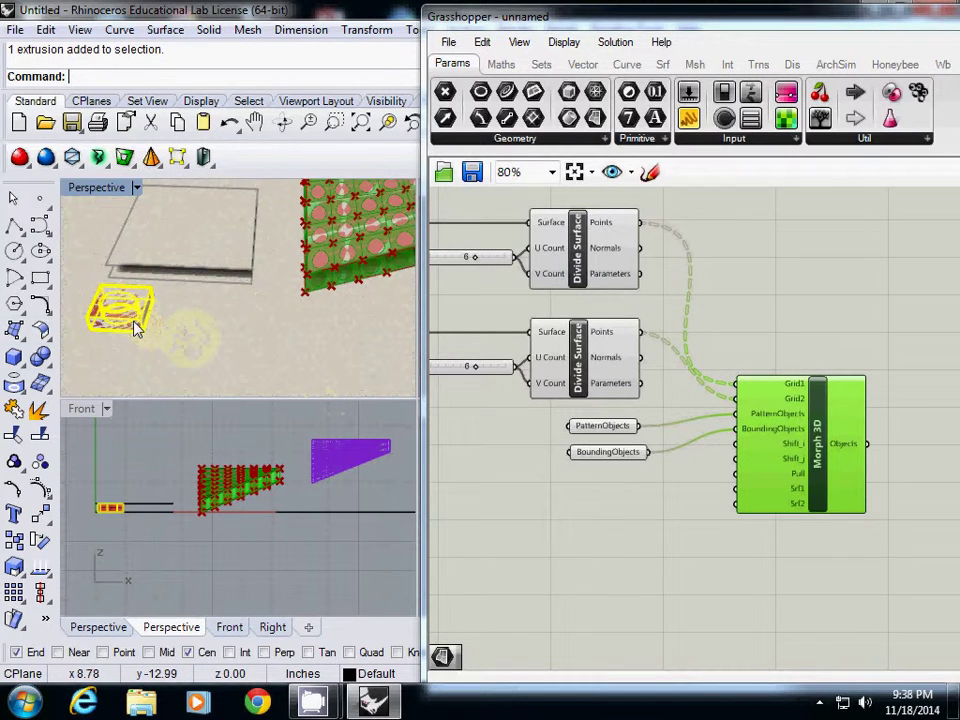
shift+right_drag(135, 328, 107, 268)
scroll(180, 345, up, 6)
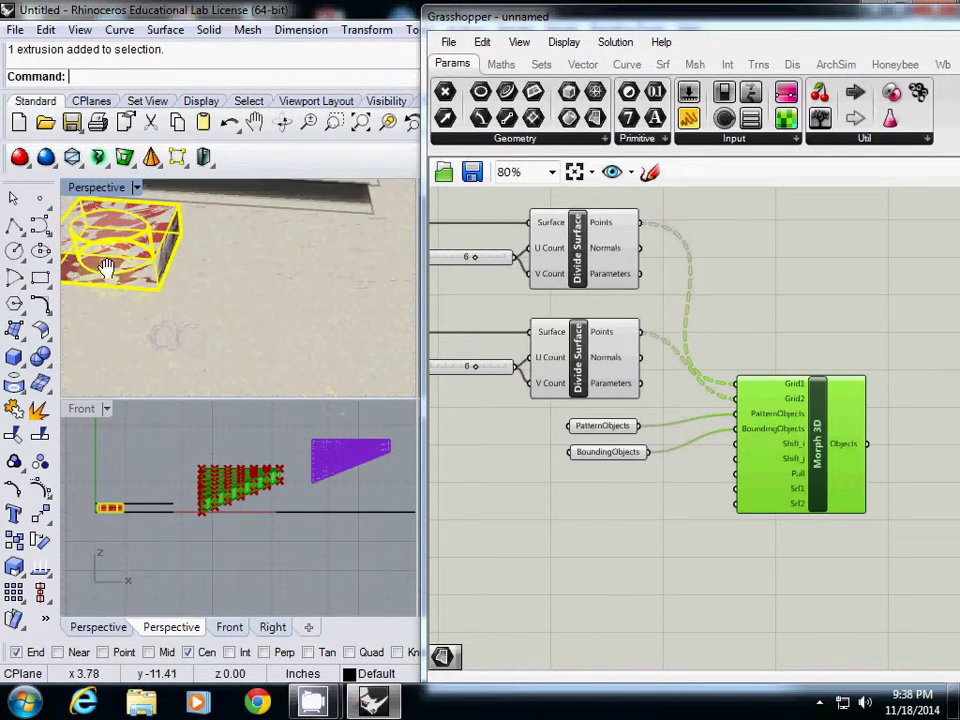
click(97, 187)
click(221, 101)
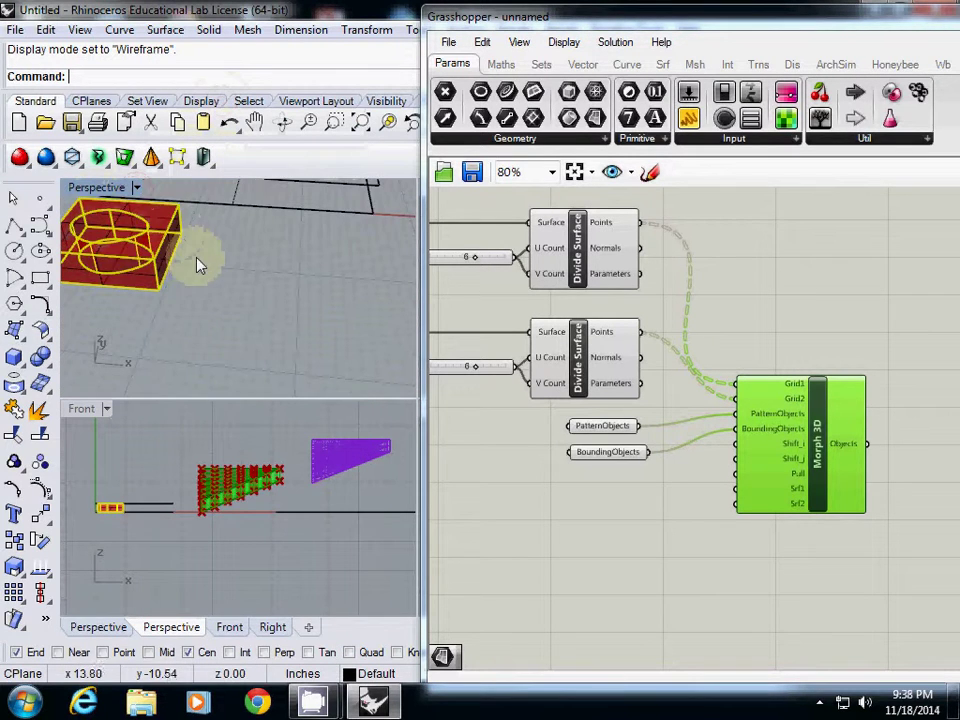
Draw a box beside the original pattern module, 3.48 in high to match the level of the upper flat surface.
shift+right_drag(193, 292, 180, 316)
click(12, 357)
click(174, 351)
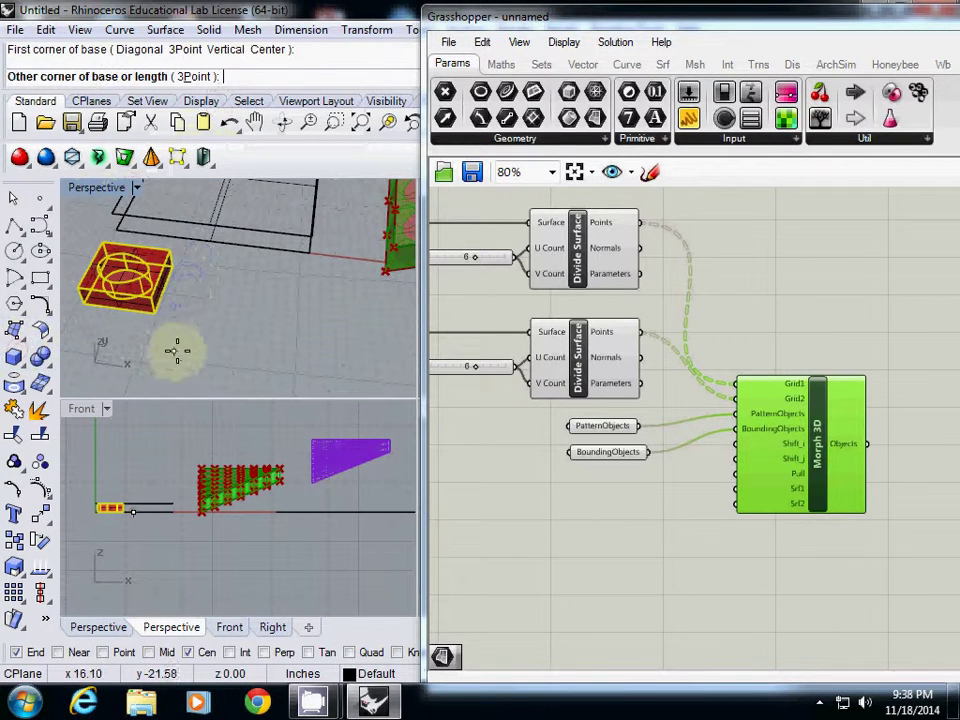
click(265, 300)
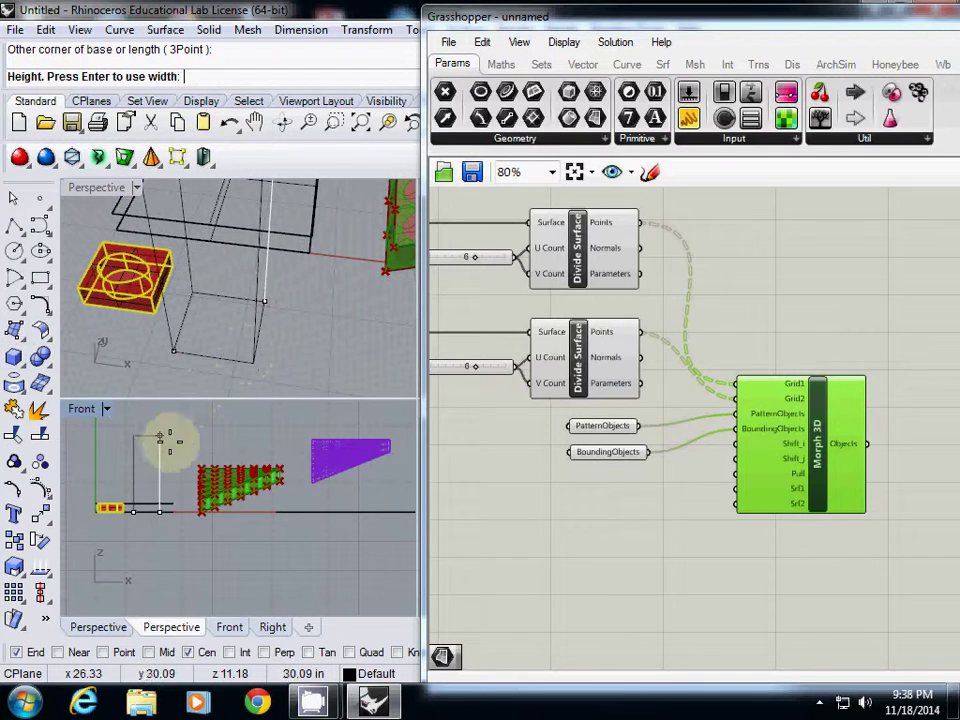
scroll(160, 490, up, 2)
scroll(172, 518, up, 1)
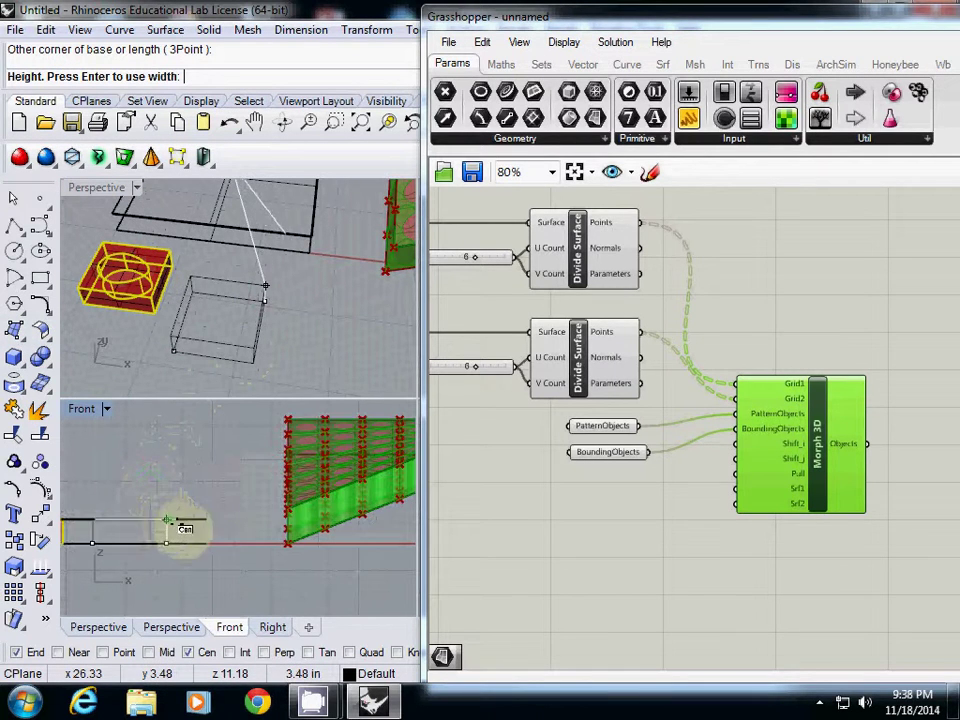
scroll(175, 520, up, 2)
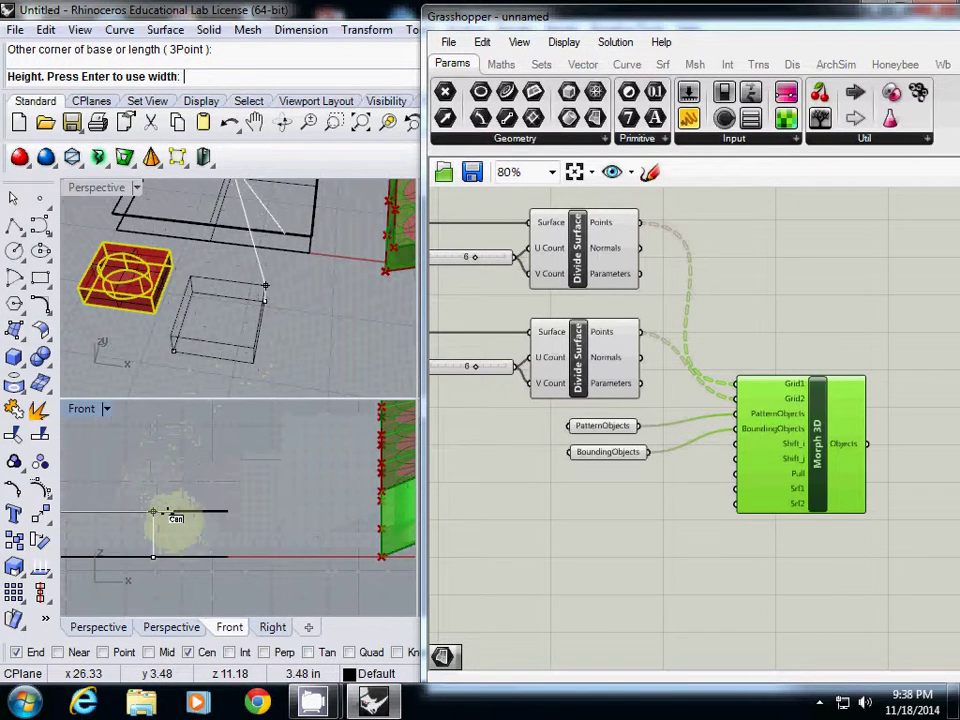
click(172, 518)
key(Escape)
Draw a degree-3 control point curve using the four base corners of the new box, open along the front.
right_drag(273, 321, 220, 318)
mouse_move(220, 318)
shift+right_down()
mouse_move(233, 296)
mouse_move(220, 301)
shift+right_up()
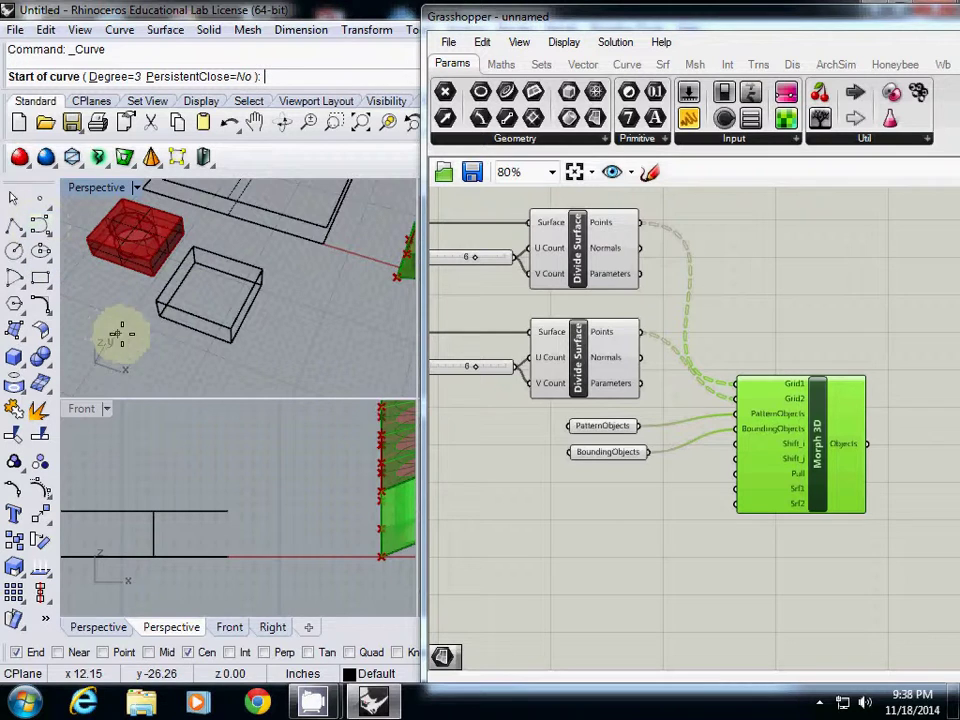
click(159, 317)
click(194, 262)
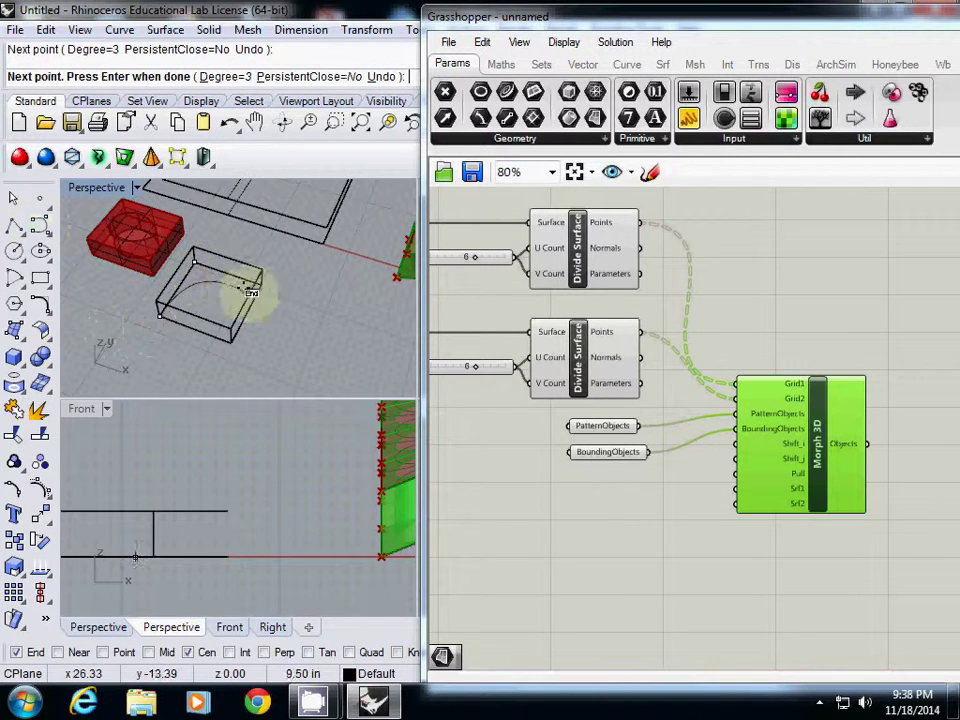
click(261, 286)
click(232, 342)
right_click(233, 346)
Draw a second degree-3 curve between the same two front base corners, routed through the box's upper back corners.
right_drag(211, 325, 90, 300)
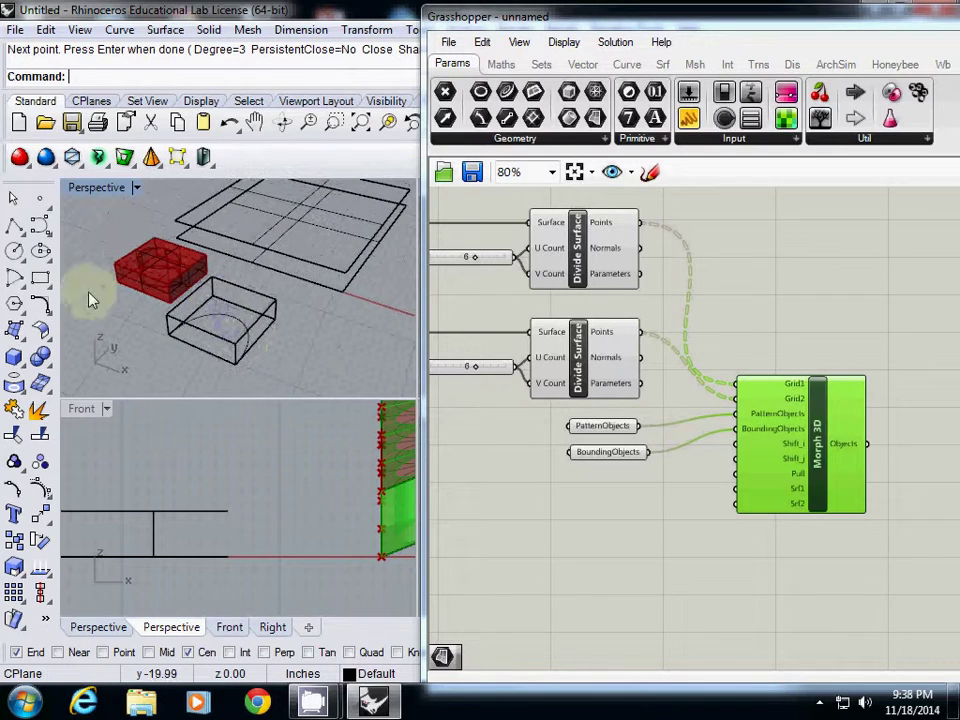
click(41, 234)
click(164, 335)
click(219, 281)
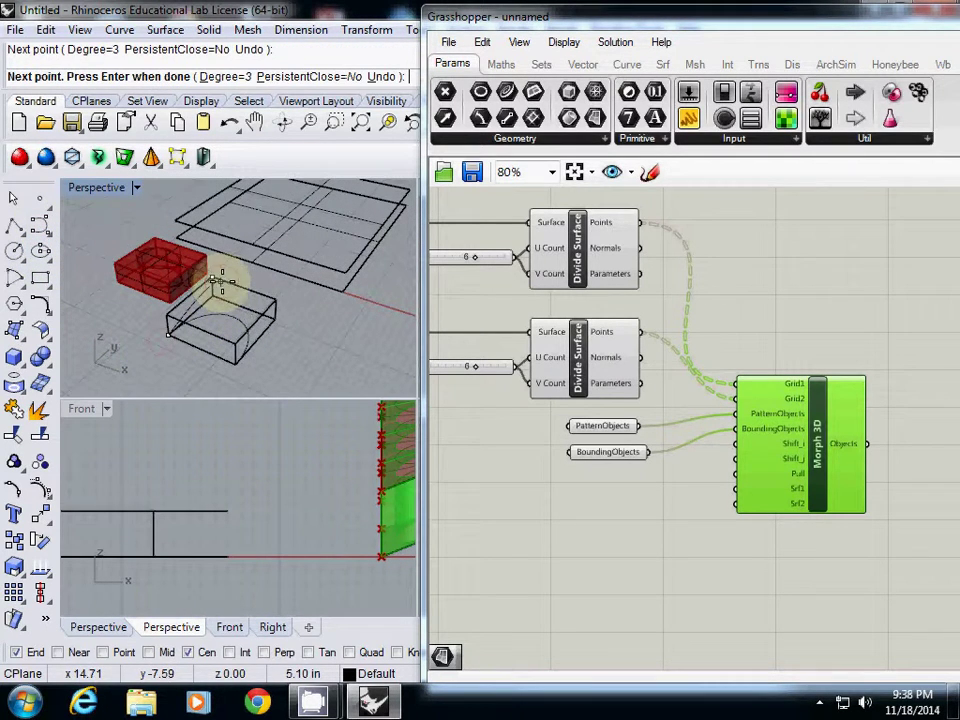
click(274, 301)
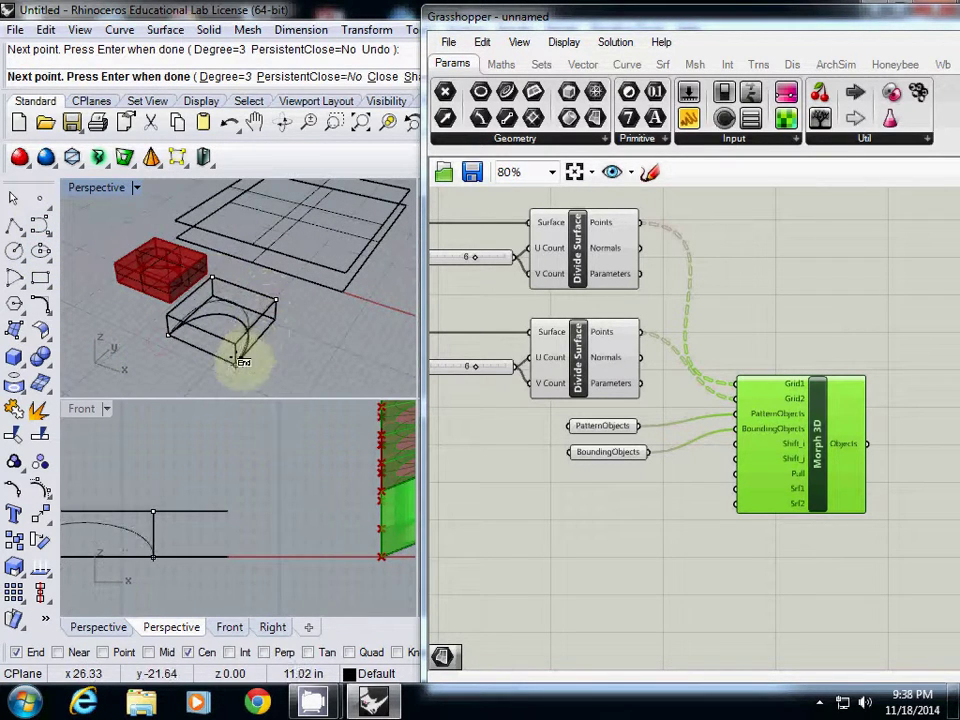
key(Return)
key(Return)
mouse_move(225, 334)
right_down()
mouse_move(312, 296)
mouse_move(240, 328)
right_up()
key(Escape)
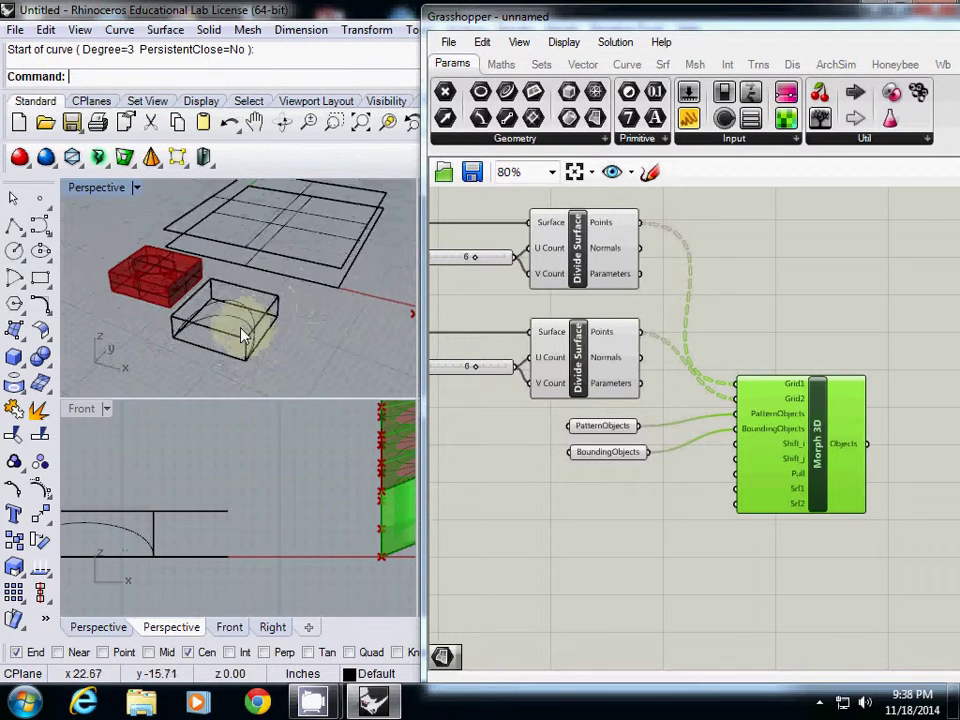
Loft a surface between the flat curve and the raised curve.
scroll(238, 325, up, 7)
text(Loft)
key(Return)
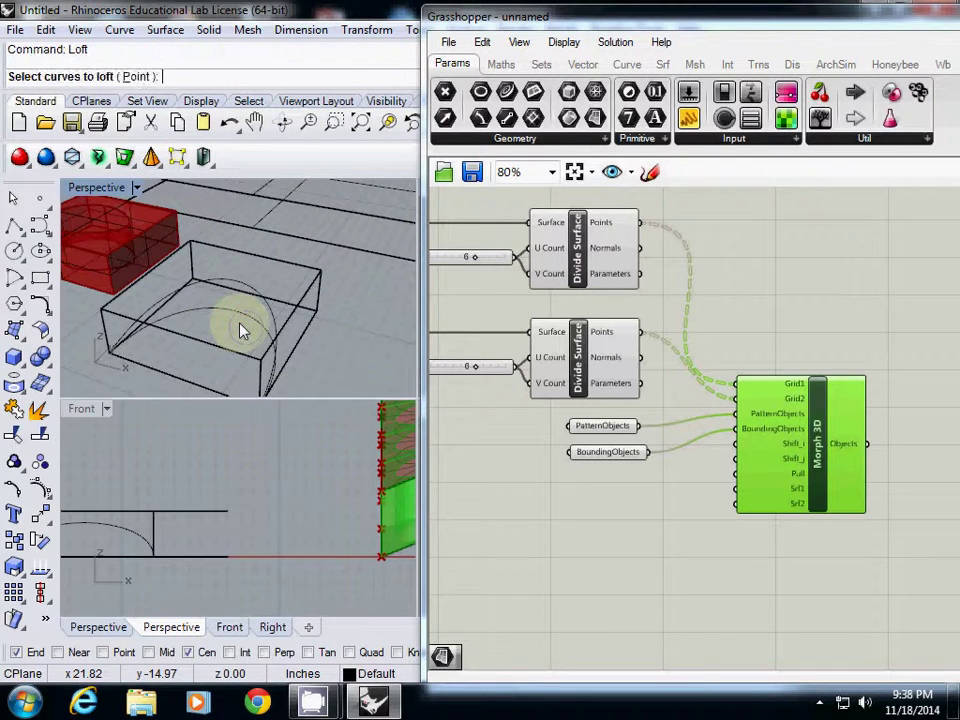
click(265, 318)
key(Return)
key(Return)
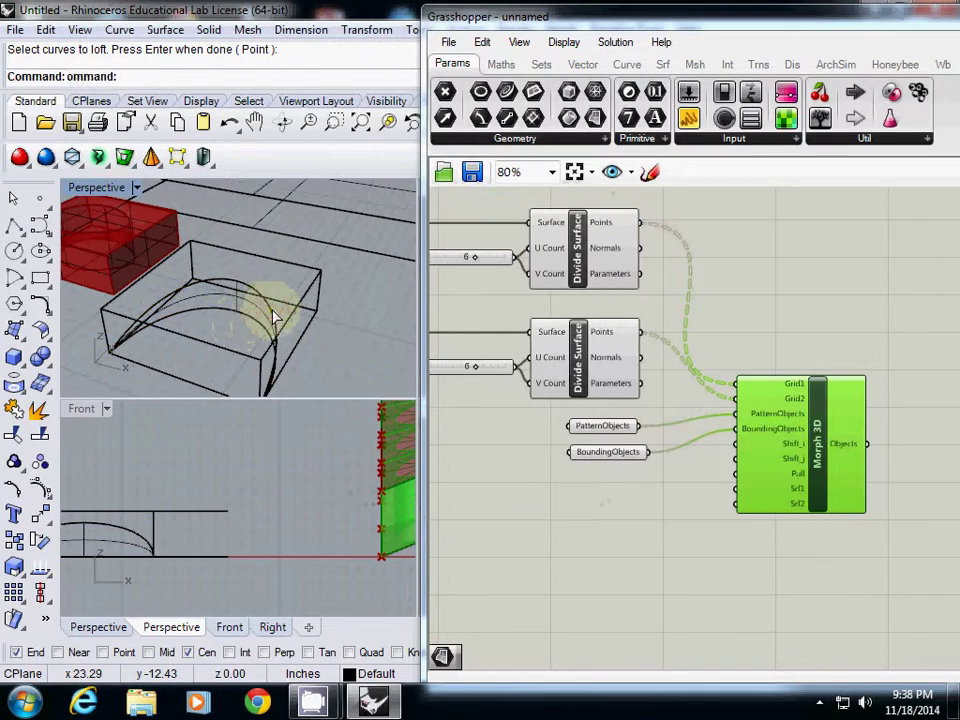
Offset the lofted surface by 0.1 in as a solid with OffsetSrf.
click(256, 314)
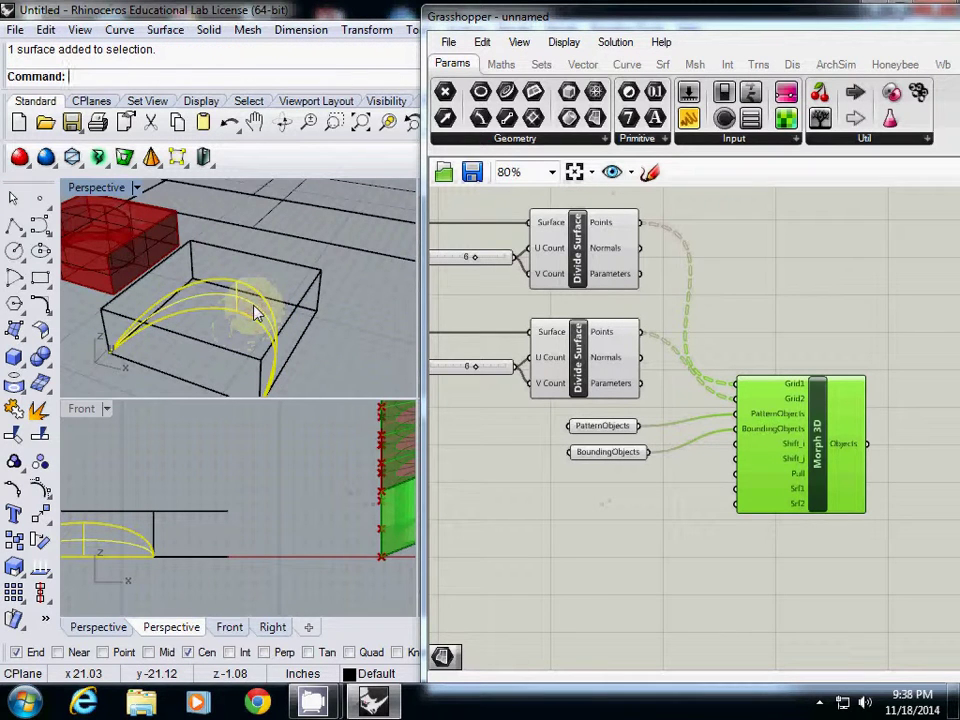
text(Offset)
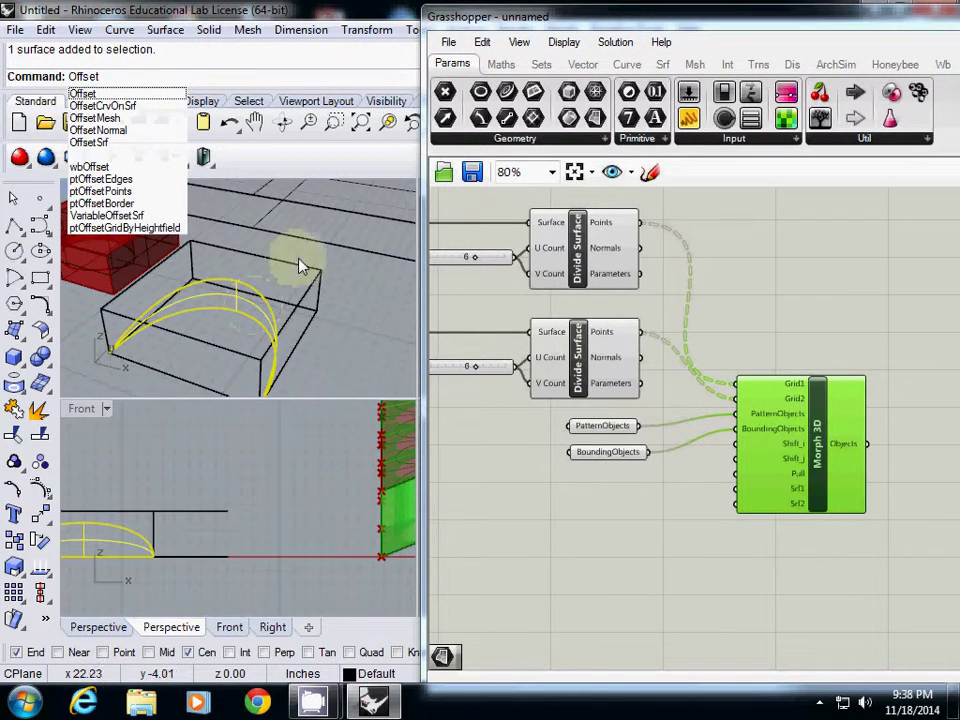
click(120, 150)
scroll(245, 314, up, 5)
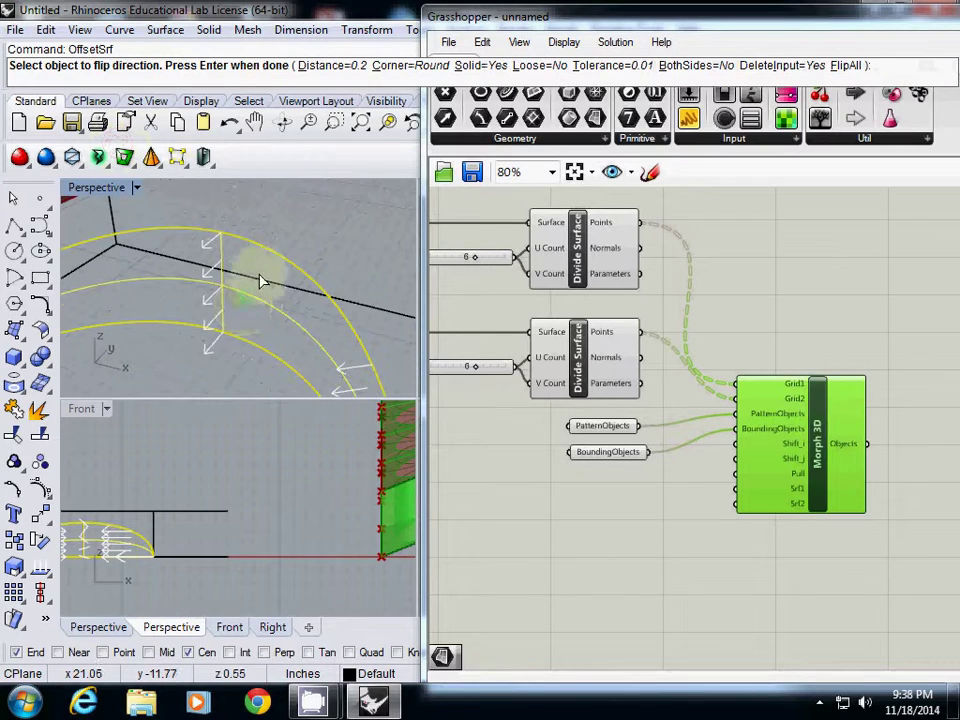
scroll(261, 282, down, 5)
right_drag(257, 266, 231, 291)
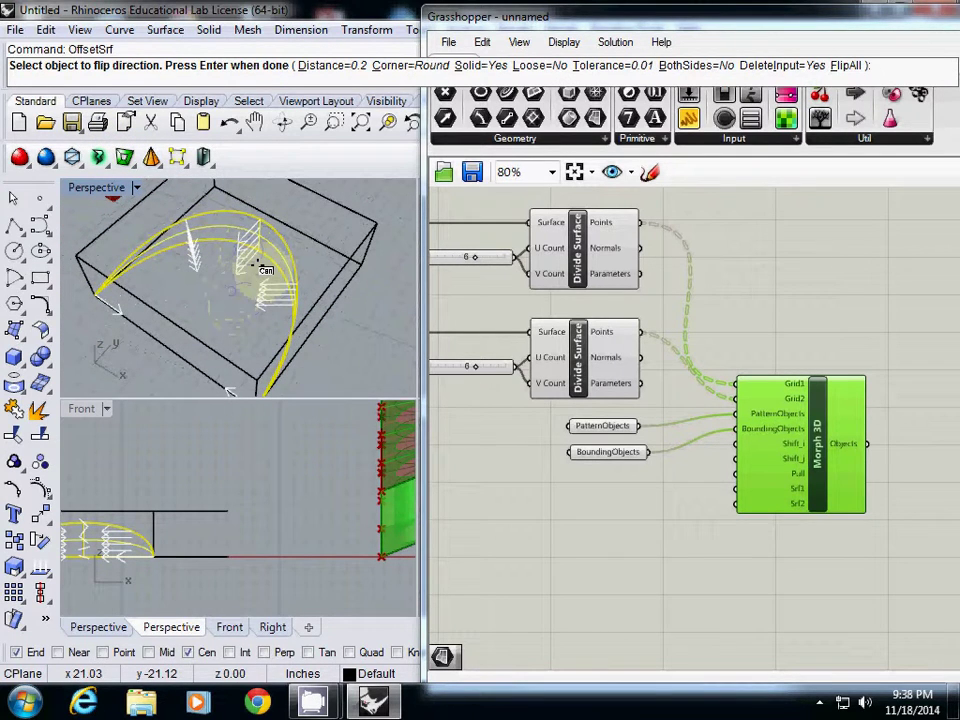
text(d)
key(Return)
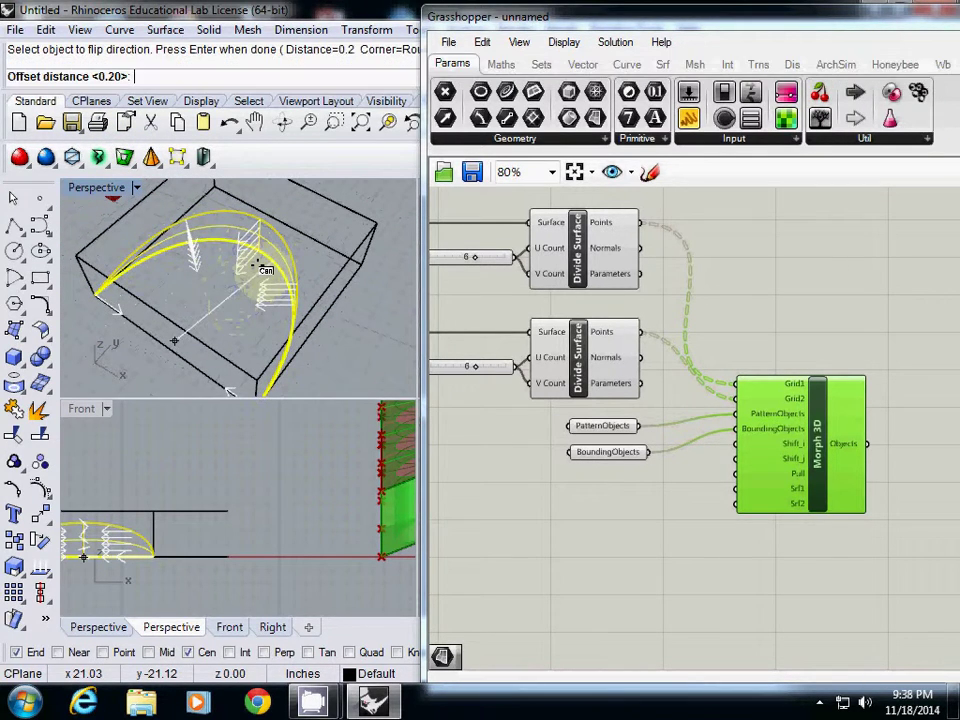
text(0.1)
key(Return)
key(Return)
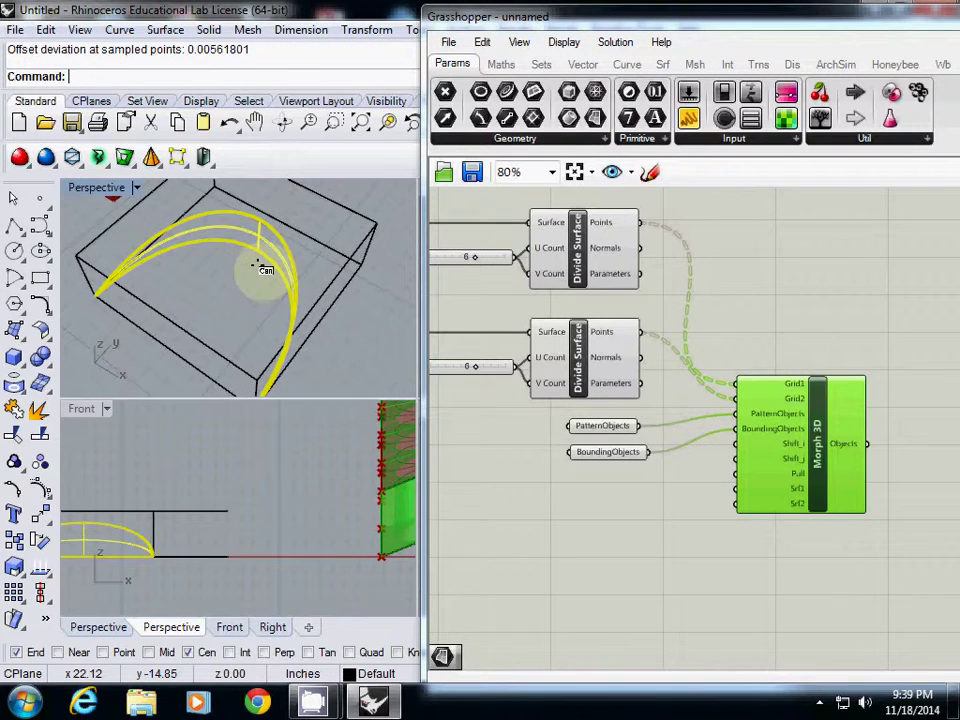
Delete the construction box around the thickened arch.
scroll(302, 280, up, 9)
scroll(275, 283, down, 4)
click(187, 277)
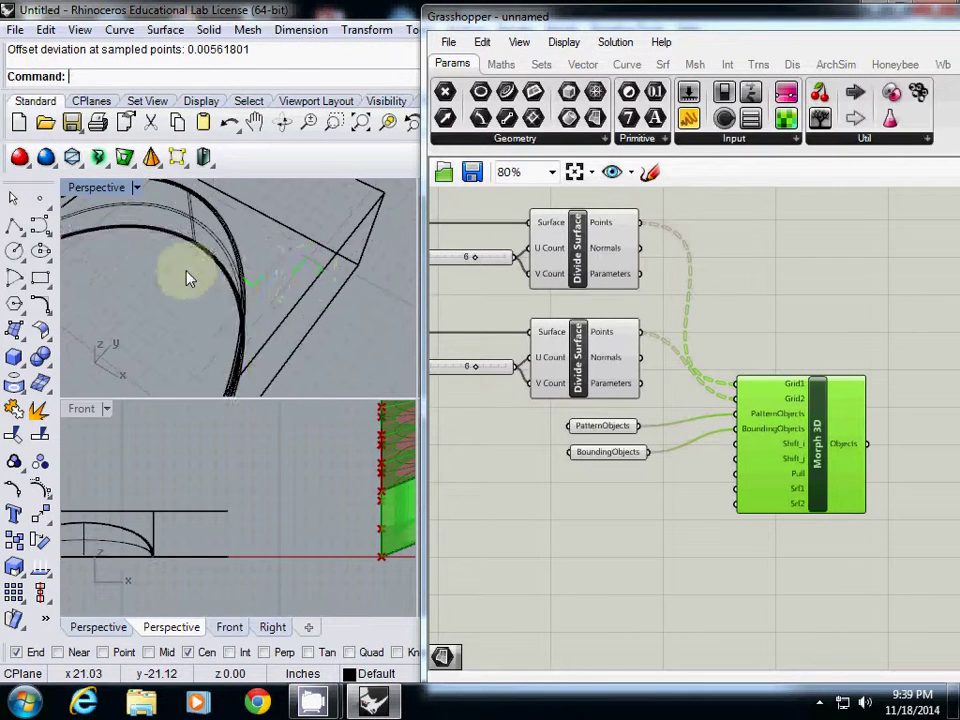
scroll(213, 287, down, 6)
right_drag(214, 286, 235, 290)
scroll(252, 338, up, 4)
right_drag(254, 338, 281, 268)
scroll(299, 300, down, 3)
click(315, 258)
key(Delete)
Create a bounding box around the thickened arch polysurface with BoundingBox.
scroll(282, 268, down, 5)
click(272, 257)
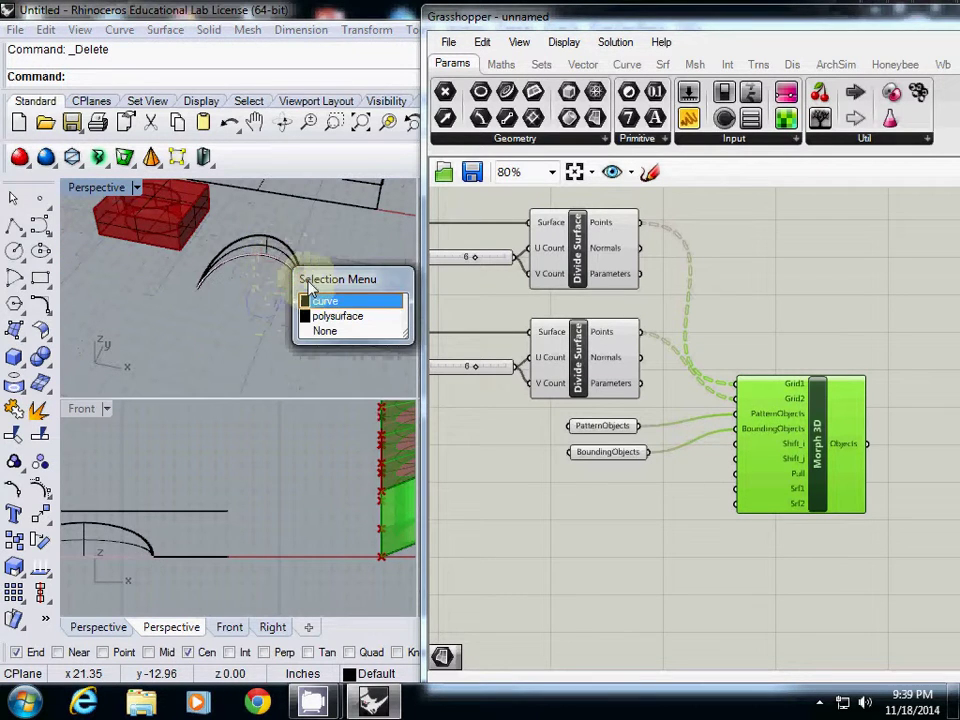
click(330, 316)
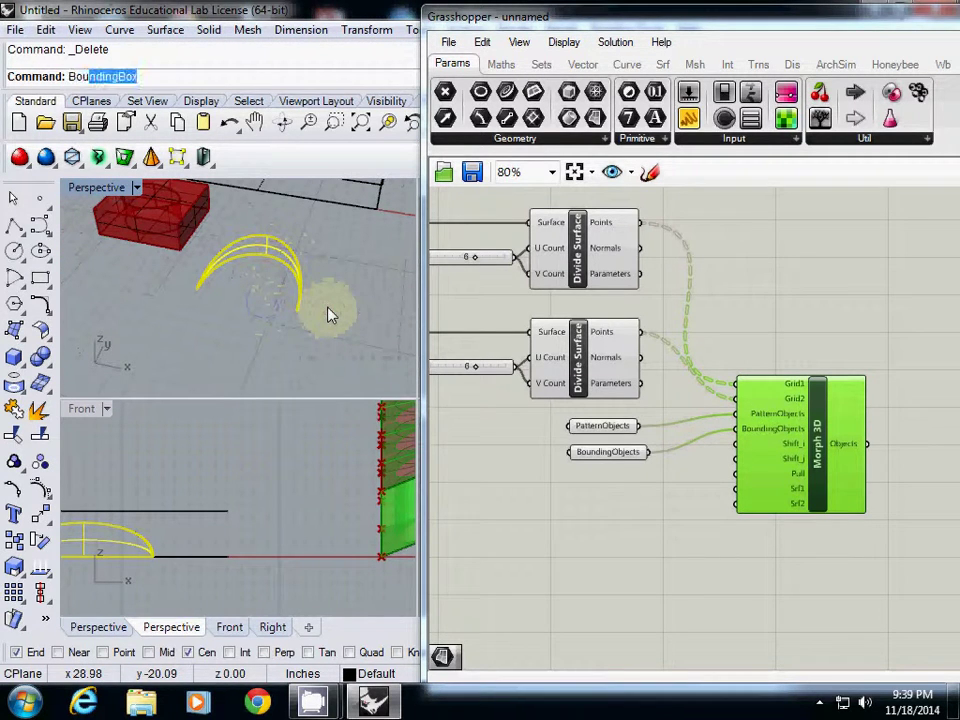
text(Bound)
key(Return)
key(Return)
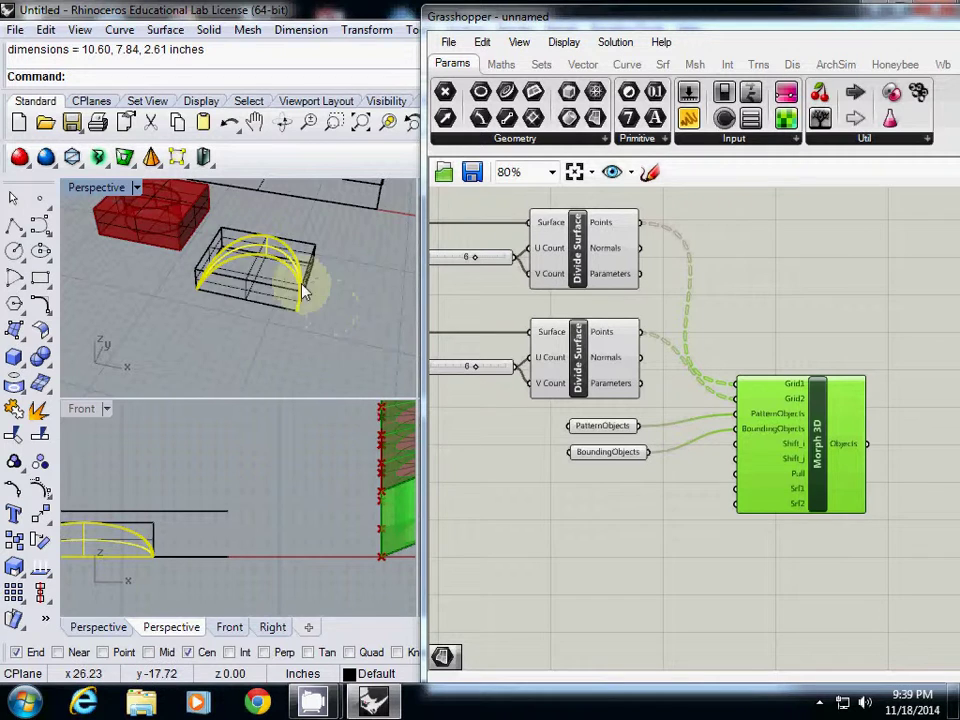
right_drag(270, 275, 266, 306)
key(Escape)
scroll(270, 314, up, 5)
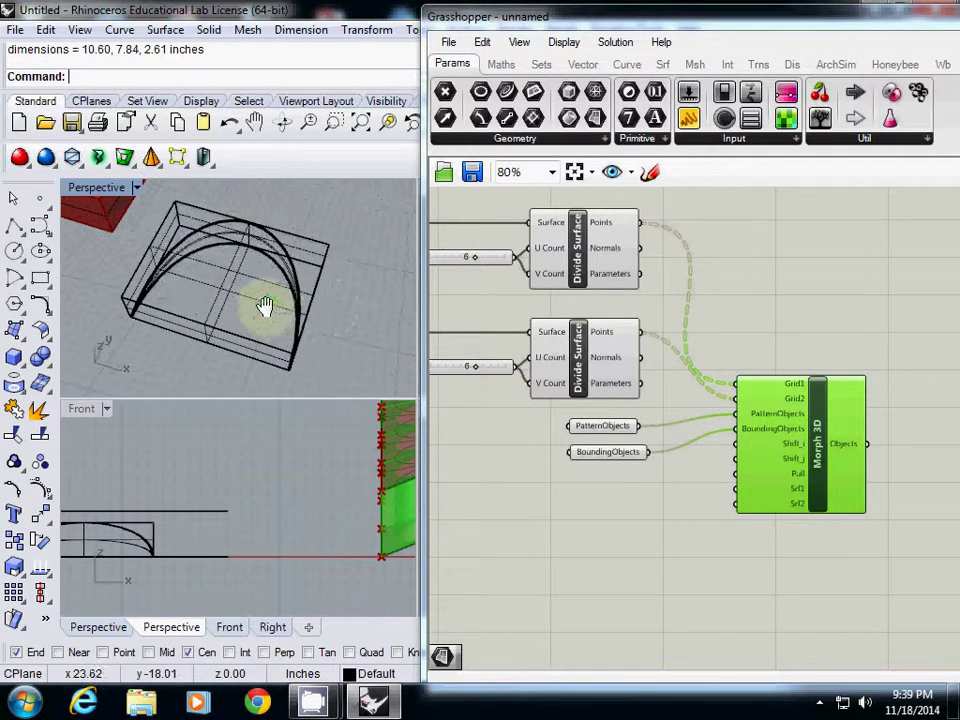
Reference the arch polysurface as the single geometry of the PatternObjects parameter in Grasshopper.
click(588, 430)
right_click(588, 430)
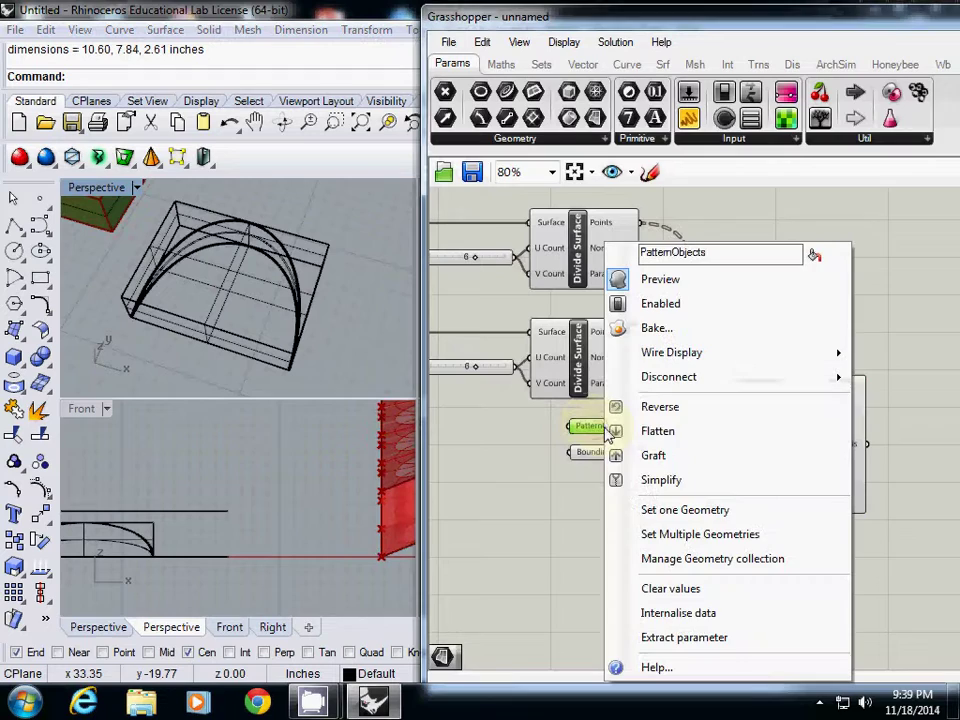
click(671, 510)
click(273, 250)
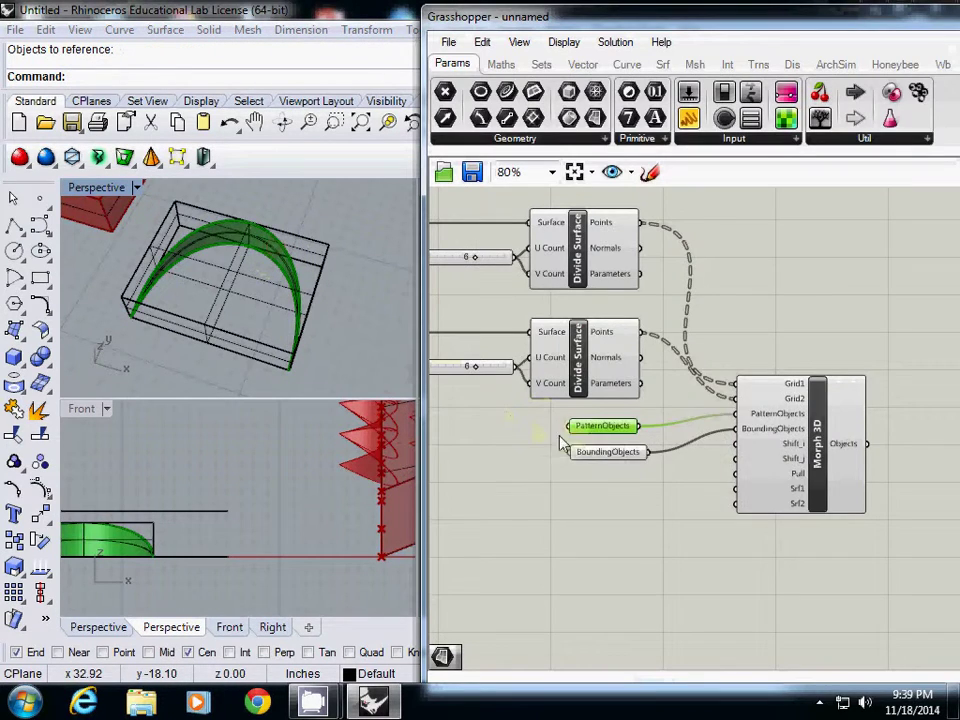
Reference the arch's bounding box as the single geometry of the BoundingObjects parameter.
click(603, 452)
right_click(601, 457)
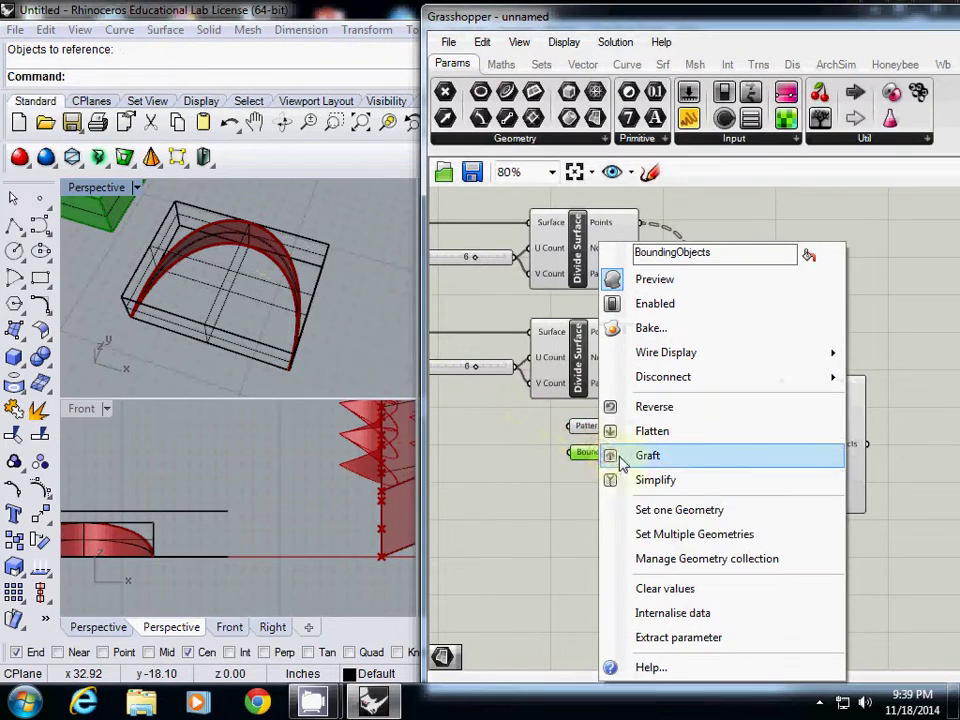
click(671, 512)
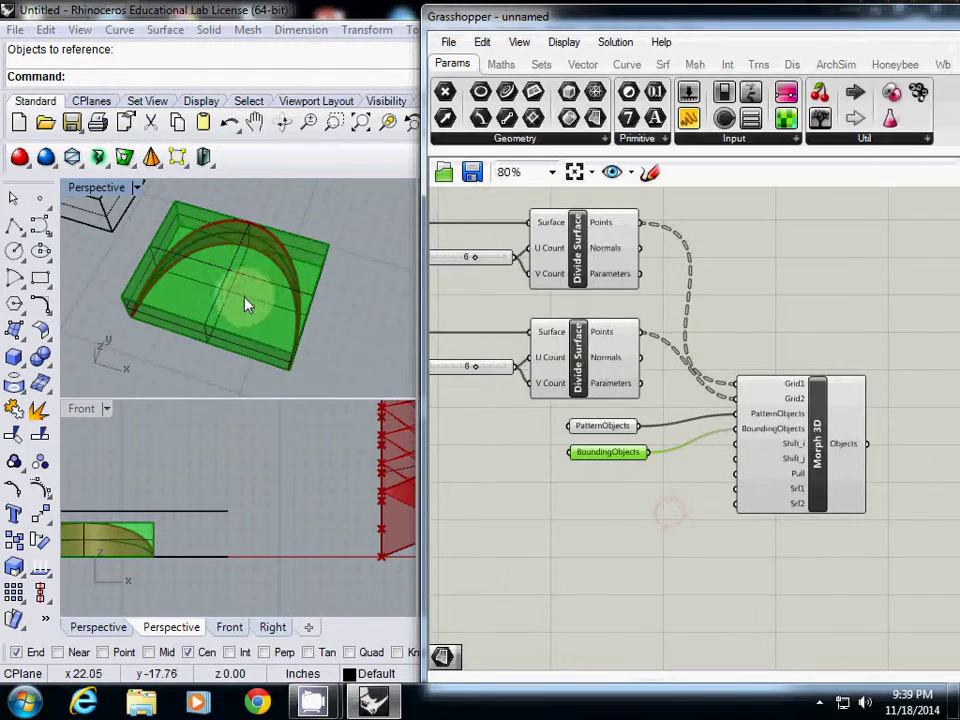
Reference the lower of the two stacked surfaces as the single surface of the first Surface parameter in Grasshopper.
scroll(246, 303, down, 6)
shift+right_drag(252, 284, 331, 321)
scroll(226, 298, down, 10)
scroll(275, 262, up, 7)
right_drag(474, 362, 592, 361)
scroll(619, 374, up, 10)
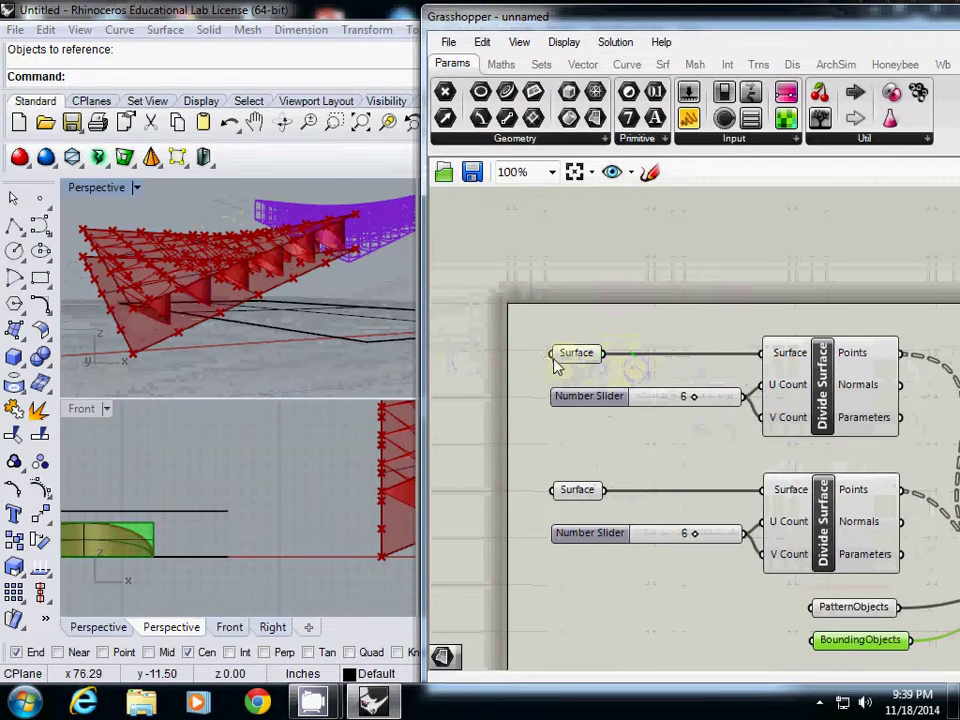
click(566, 355)
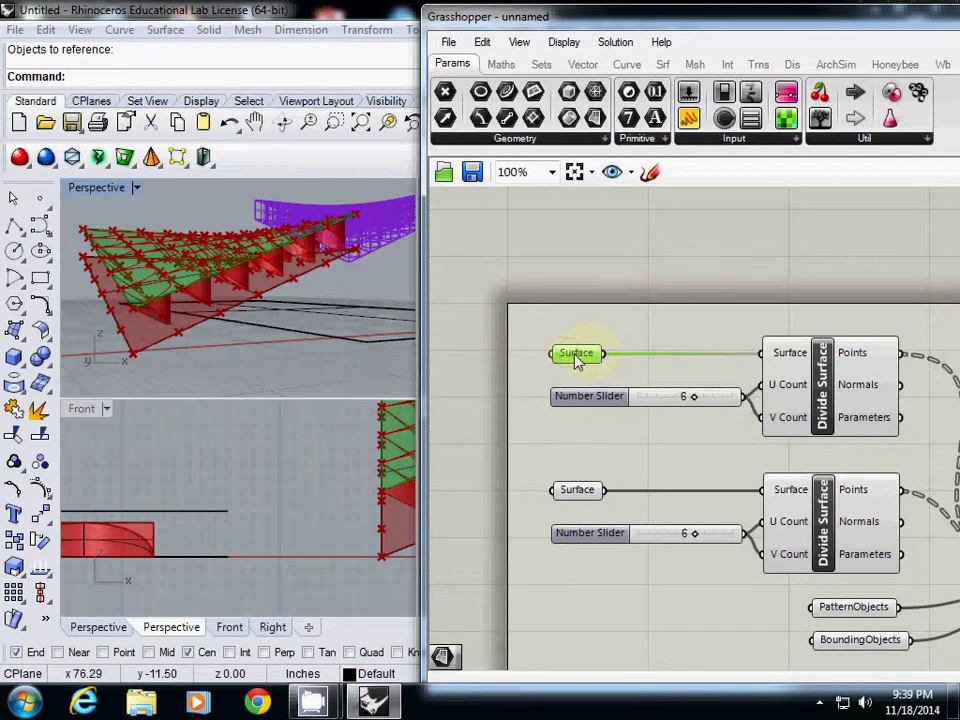
right_click(575, 357)
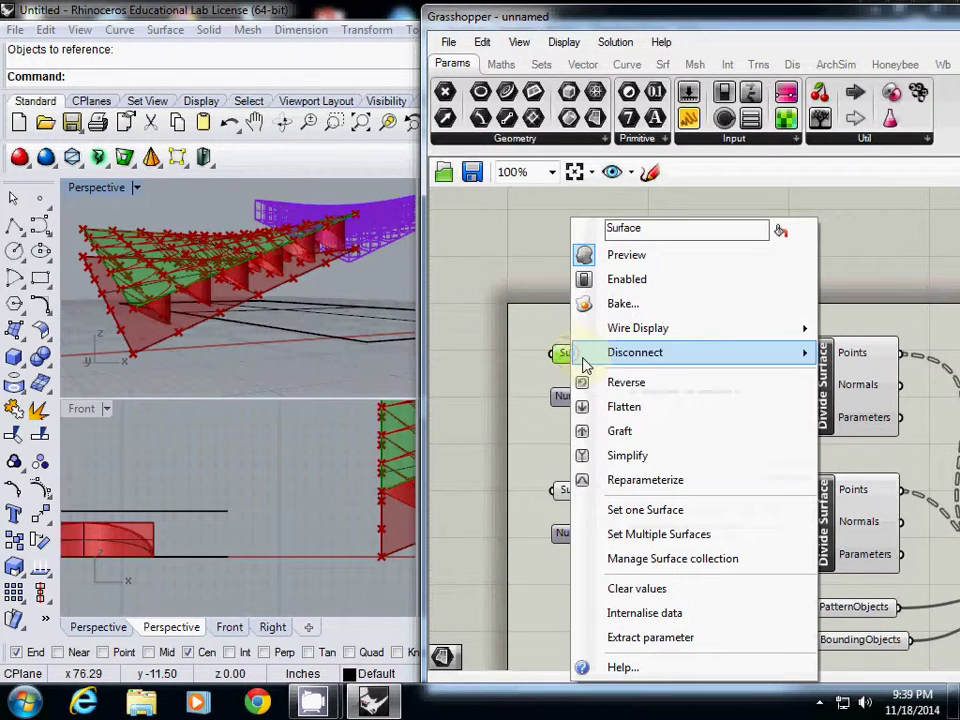
click(646, 510)
click(154, 341)
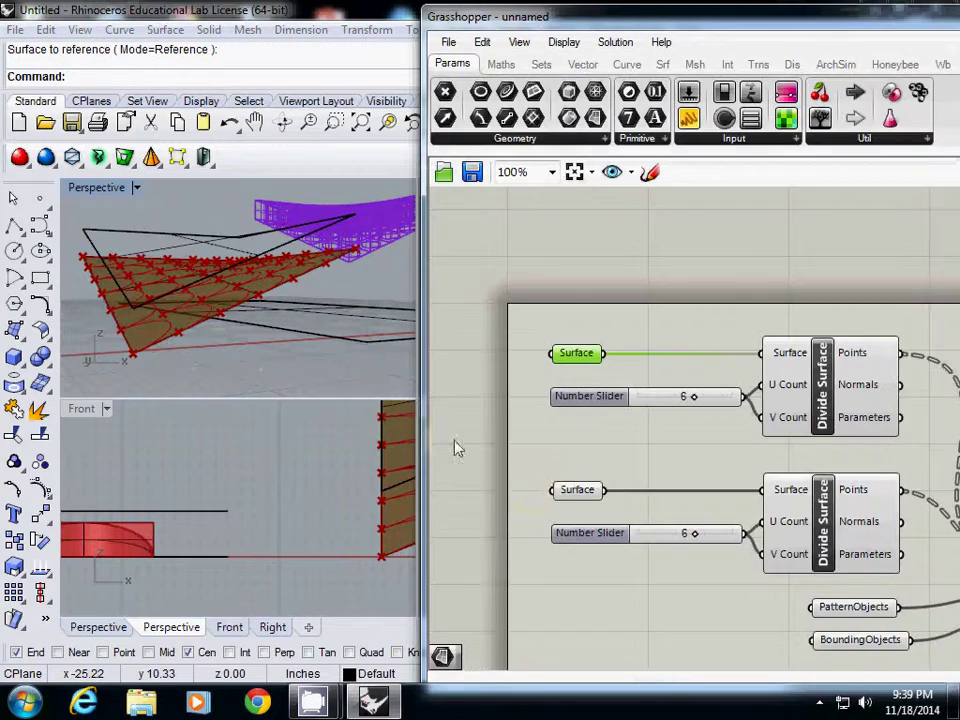
Reference the upper stacked surface as the single surface of the second Surface parameter.
right_click(568, 491)
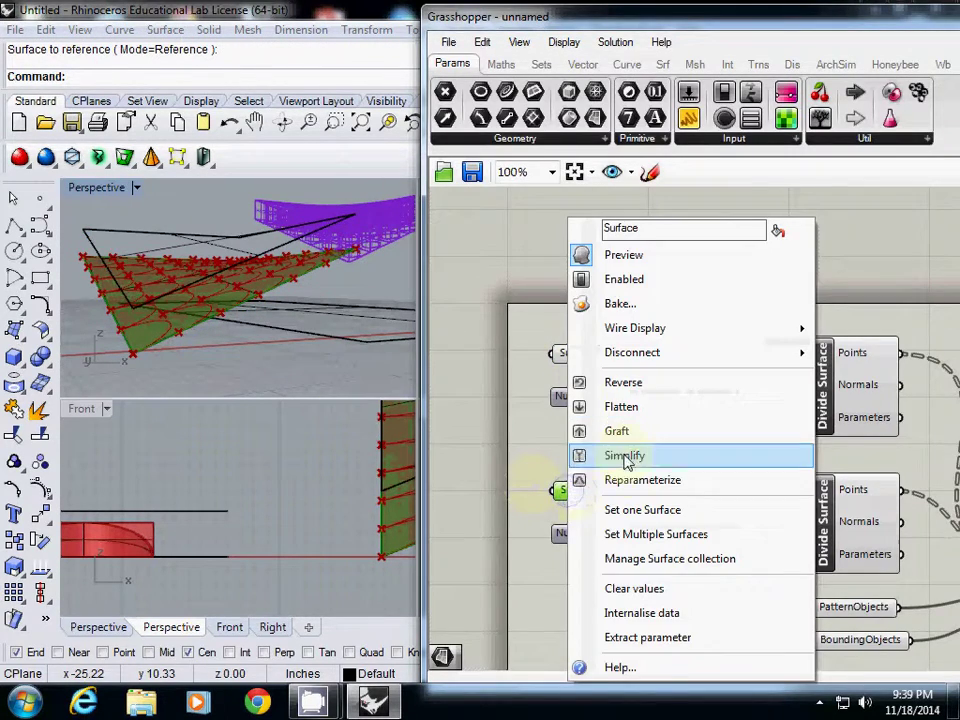
click(626, 509)
click(134, 235)
right_drag(174, 272, 258, 308)
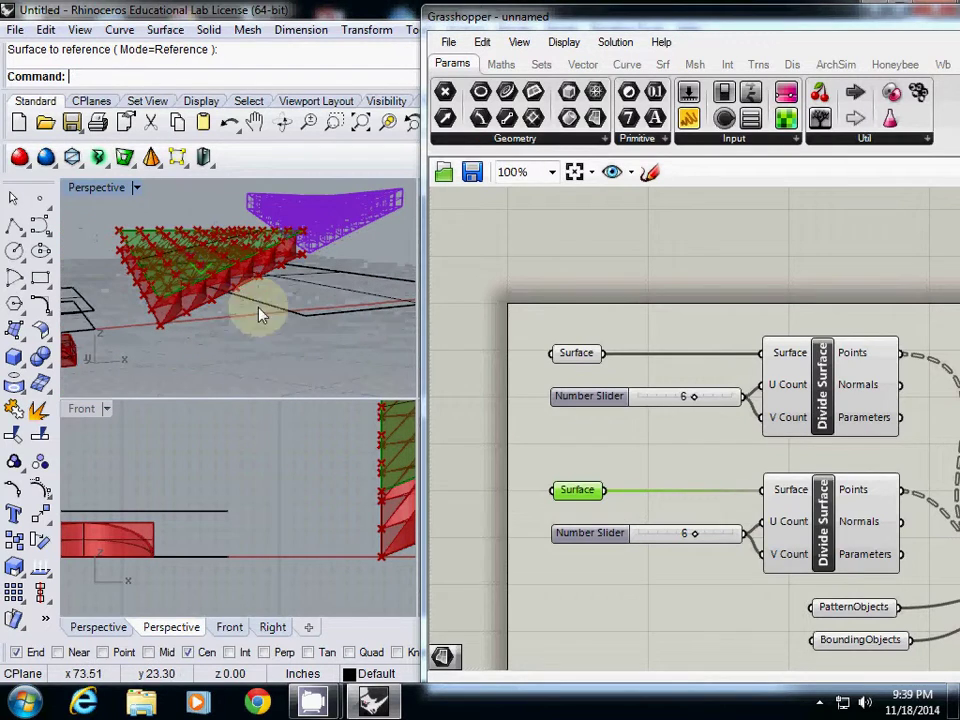
Bake the Morph 3D output to Layer 02 as a group.
right_drag(698, 435, 574, 397)
scroll(574, 397, down, 4)
right_drag(627, 418, 556, 394)
scroll(676, 459, up, 4)
click(677, 451)
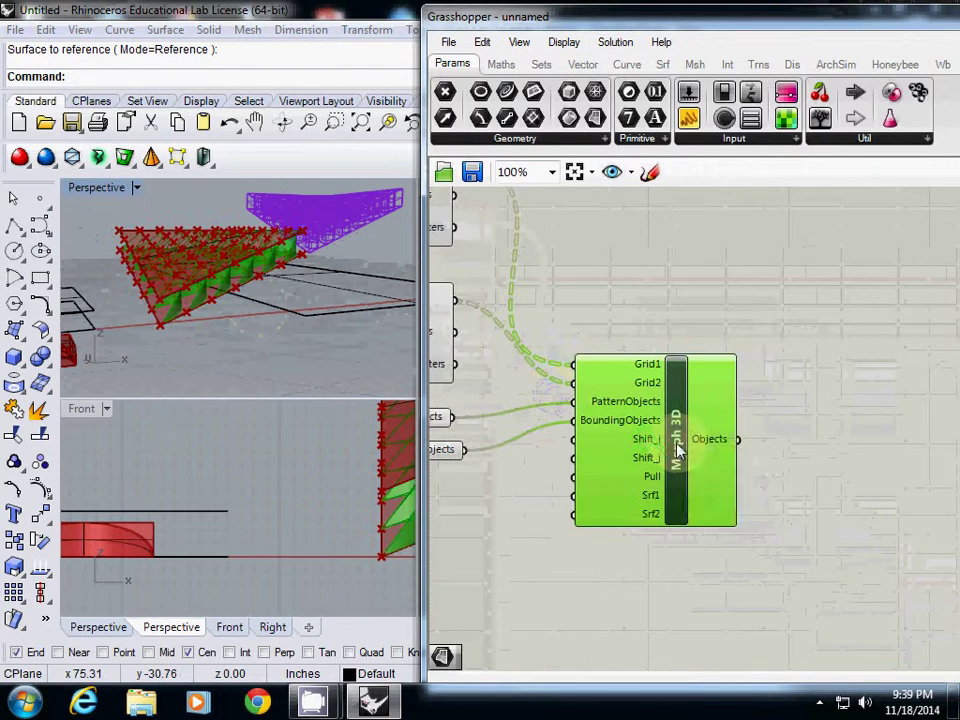
right_click(677, 446)
click(738, 537)
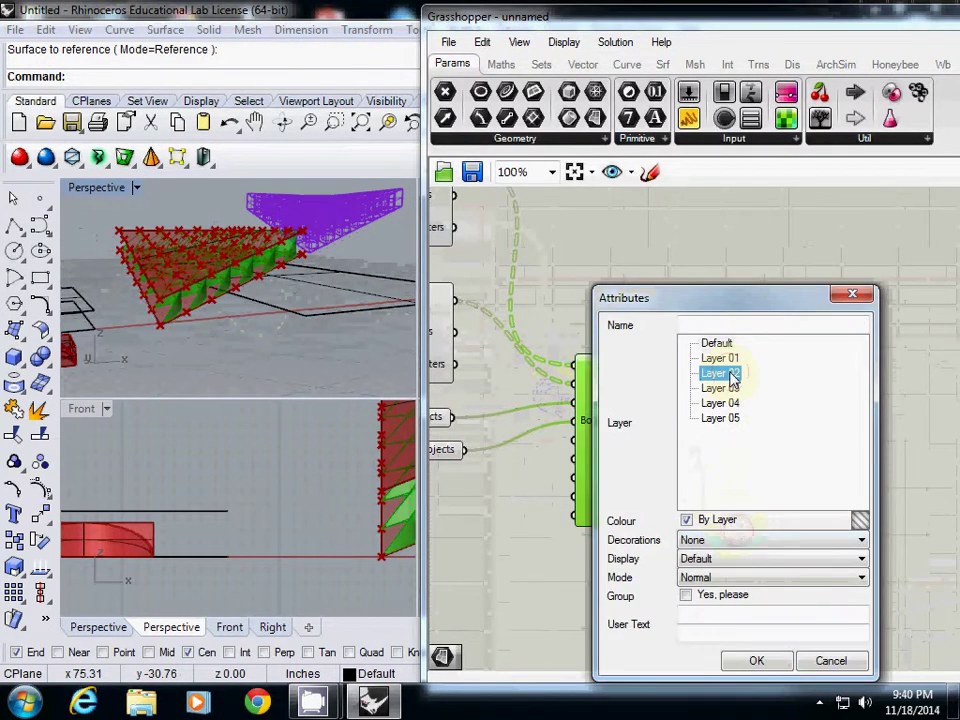
click(740, 664)
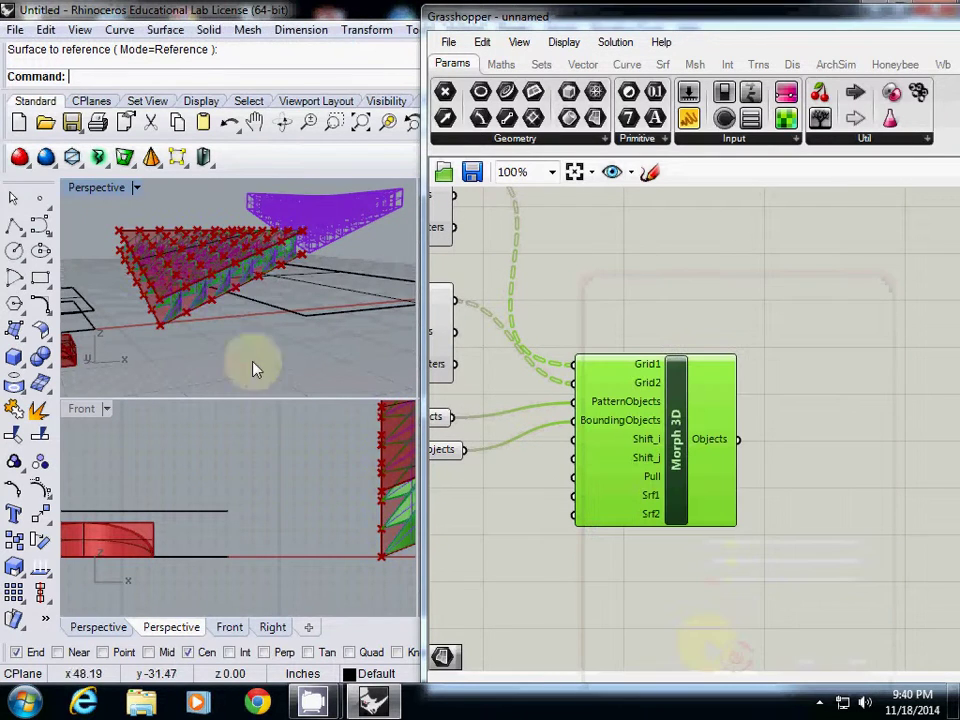
Select the newly baked arch group in the Perspective viewport and move it clear of the source surfaces.
right_drag(253, 369, 223, 339)
scroll(225, 325, down, 5)
click(227, 315)
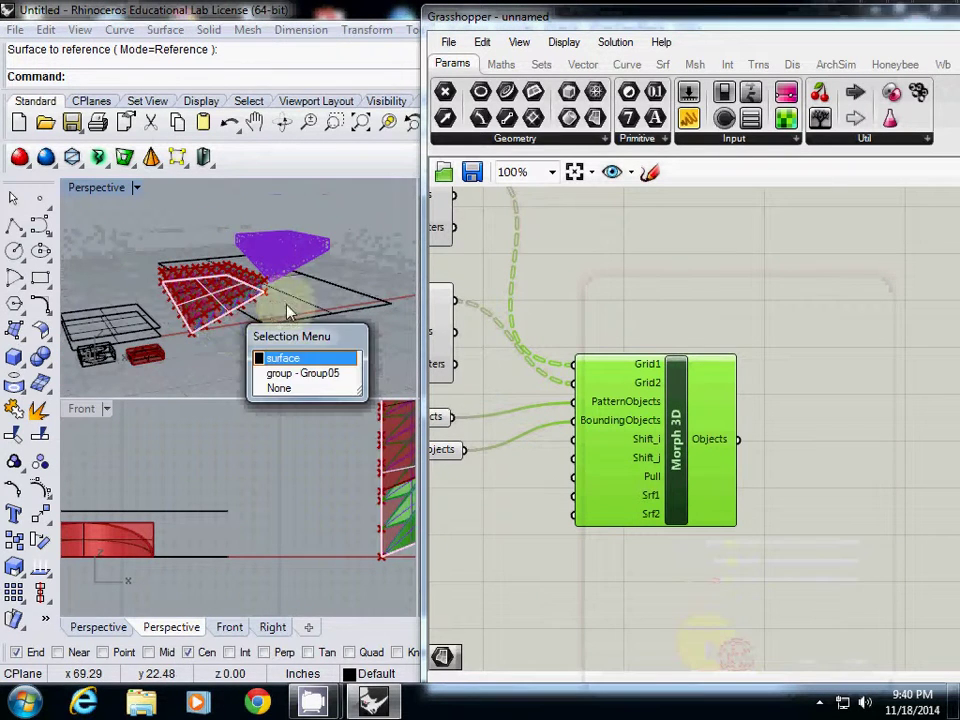
click(302, 373)
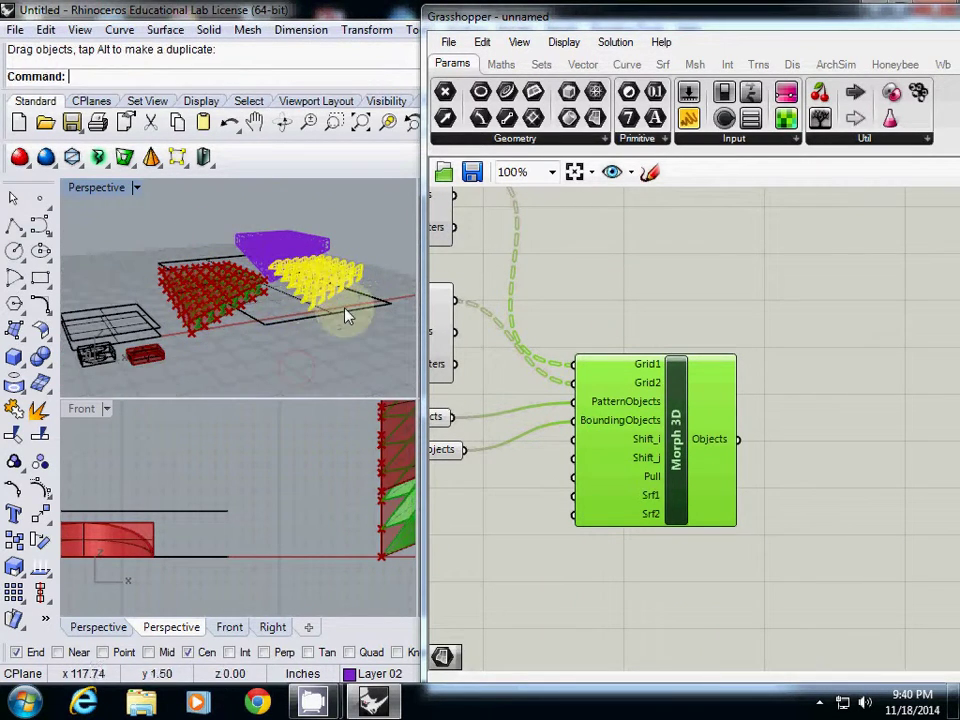
Move the earlier baked purple pattern away from the new arch pattern so the two no longer overlap.
right_drag(309, 313, 229, 366)
scroll(351, 326, up, 6)
shift+right_drag(351, 326, 172, 188)
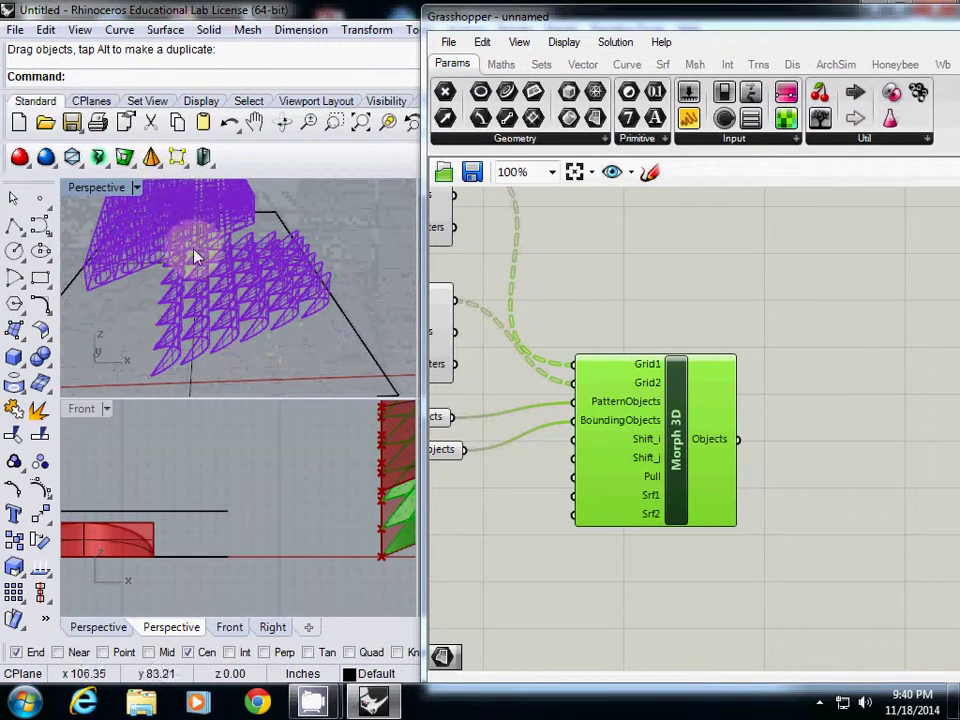
right_drag(195, 256, 178, 232)
scroll(150, 270, down, 6)
right_drag(149, 270, 175, 308)
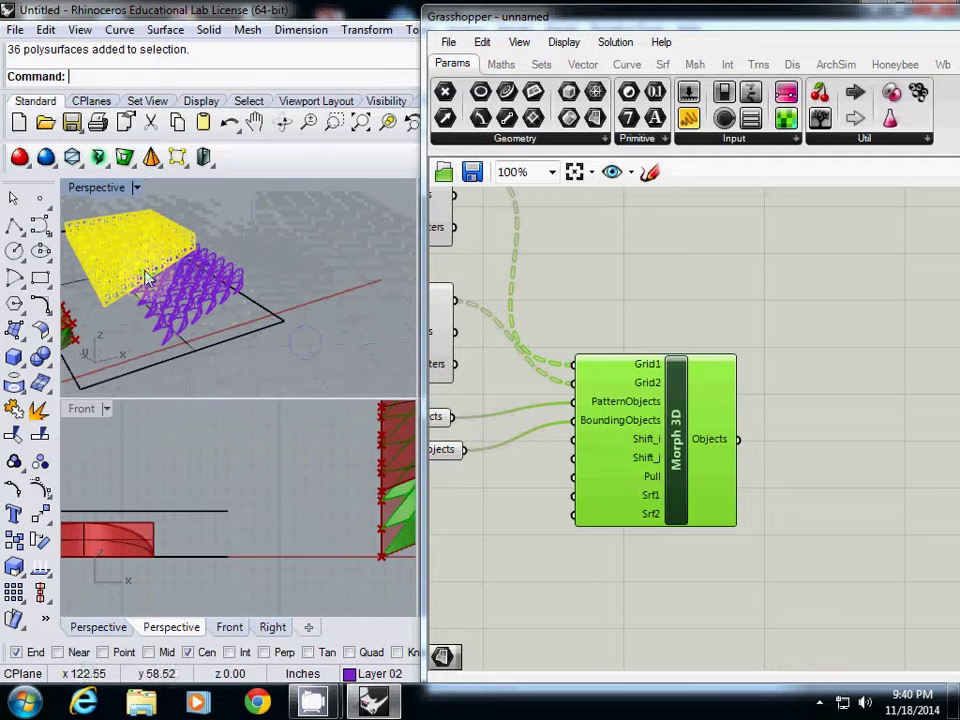
drag(140, 270, 326, 236)
right_drag(255, 274, 170, 279)
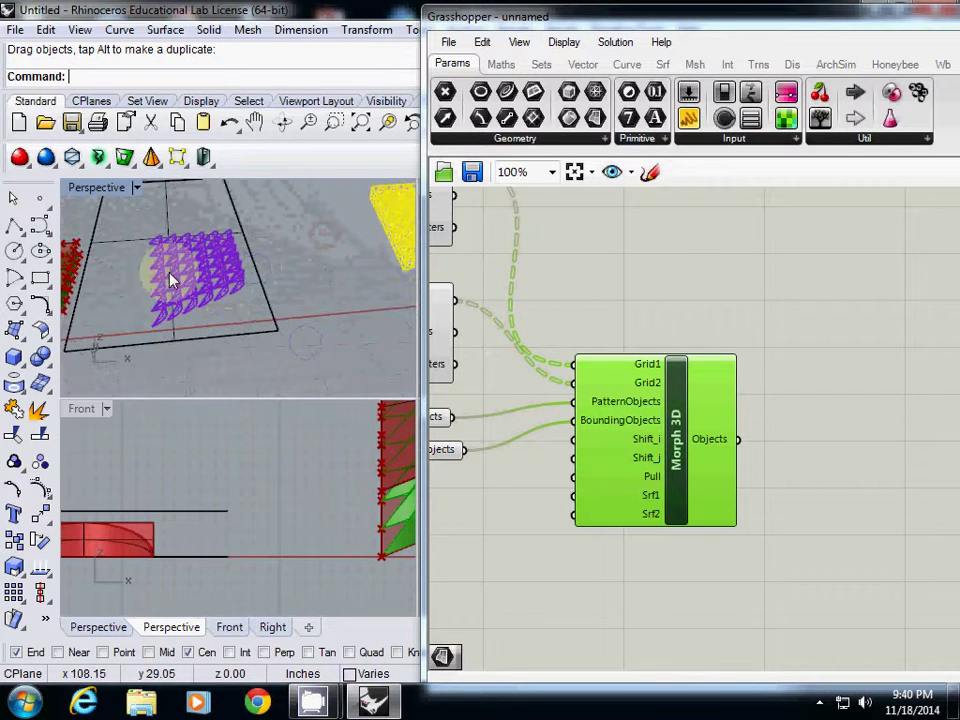
Set the Perspective viewport's display mode to Artistic.
click(138, 189)
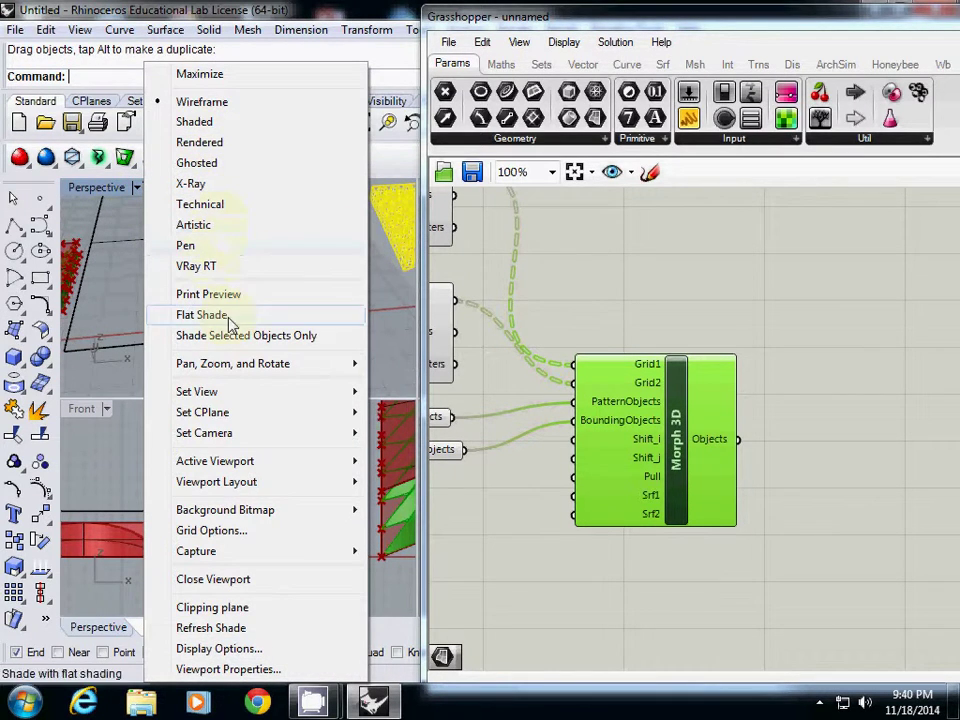
click(194, 225)
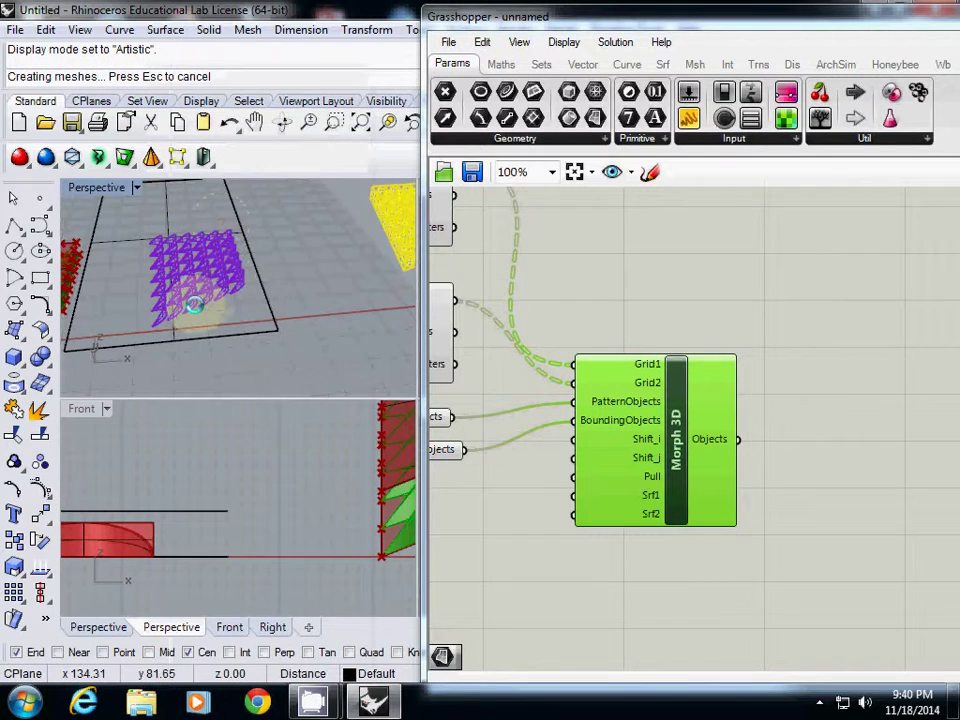
scroll(190, 320, up, 8)
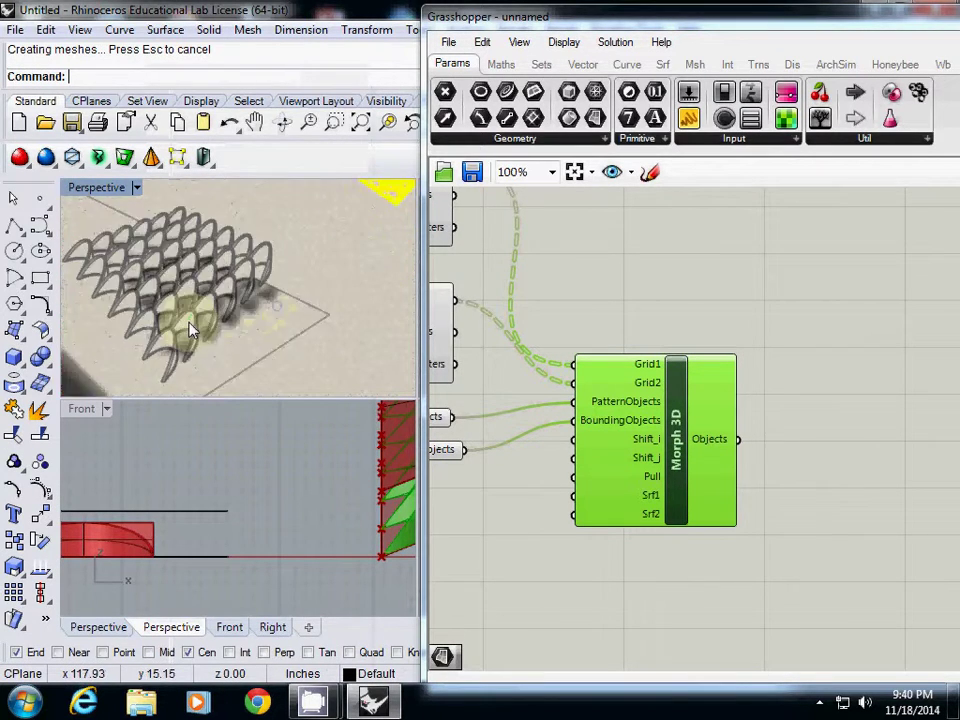
Examine the baked arch pattern from the side, from above and up close in the Perspective viewport.
right_drag(190, 320, 343, 311)
scroll(197, 298, down, 4)
right_drag(188, 303, 411, 241)
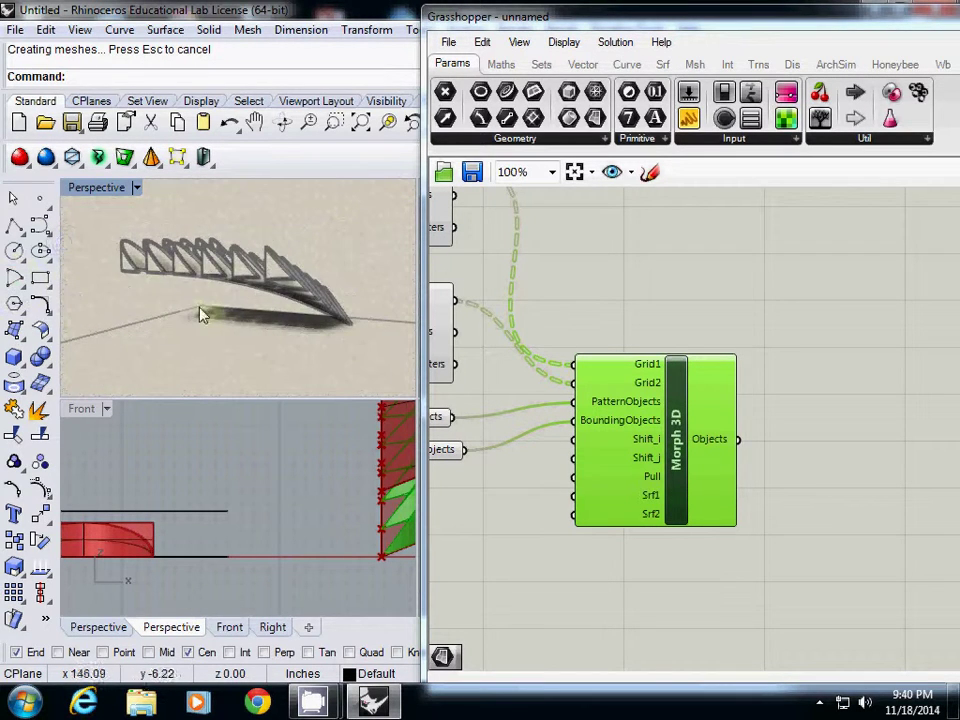
right_drag(200, 315, 98, 343)
scroll(229, 331, down, 4)
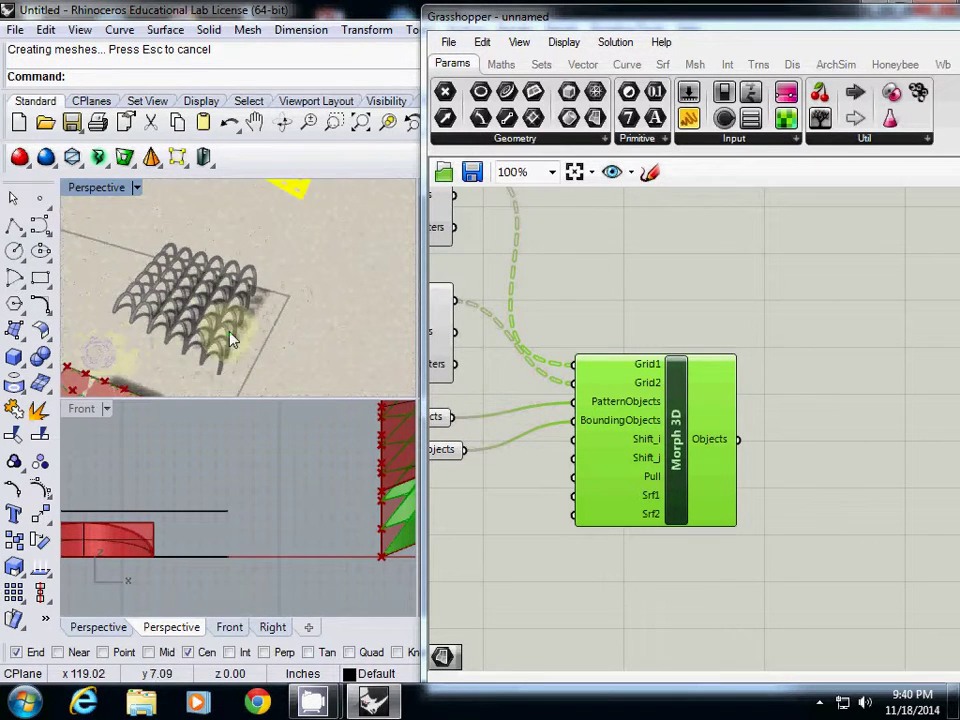
right_drag(229, 331, 205, 317)
scroll(205, 317, up, 6)
mouse_move(310, 698)
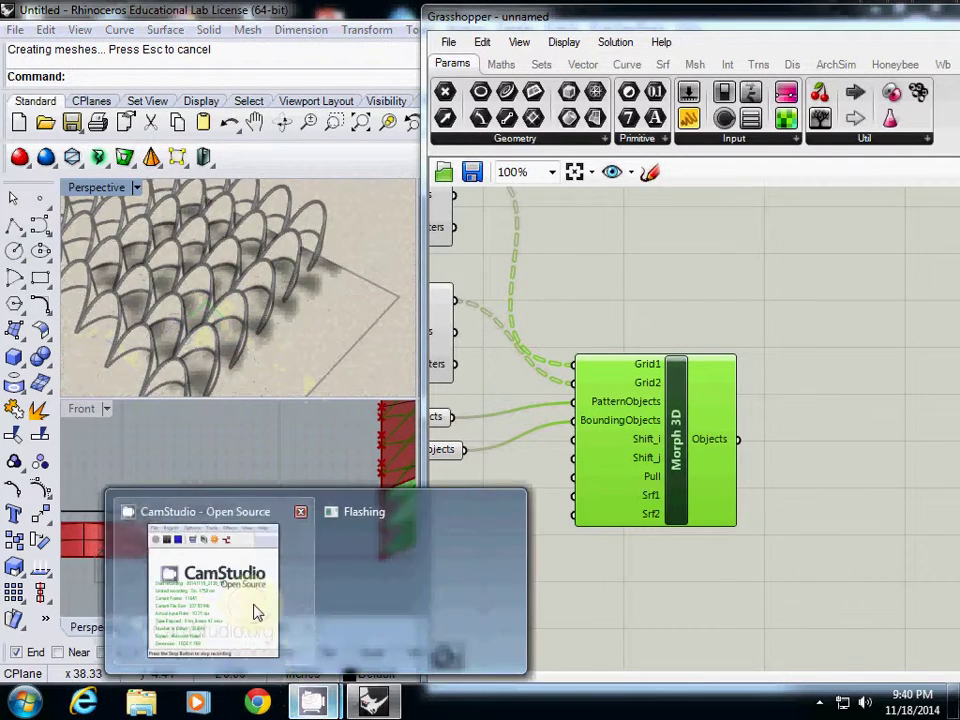